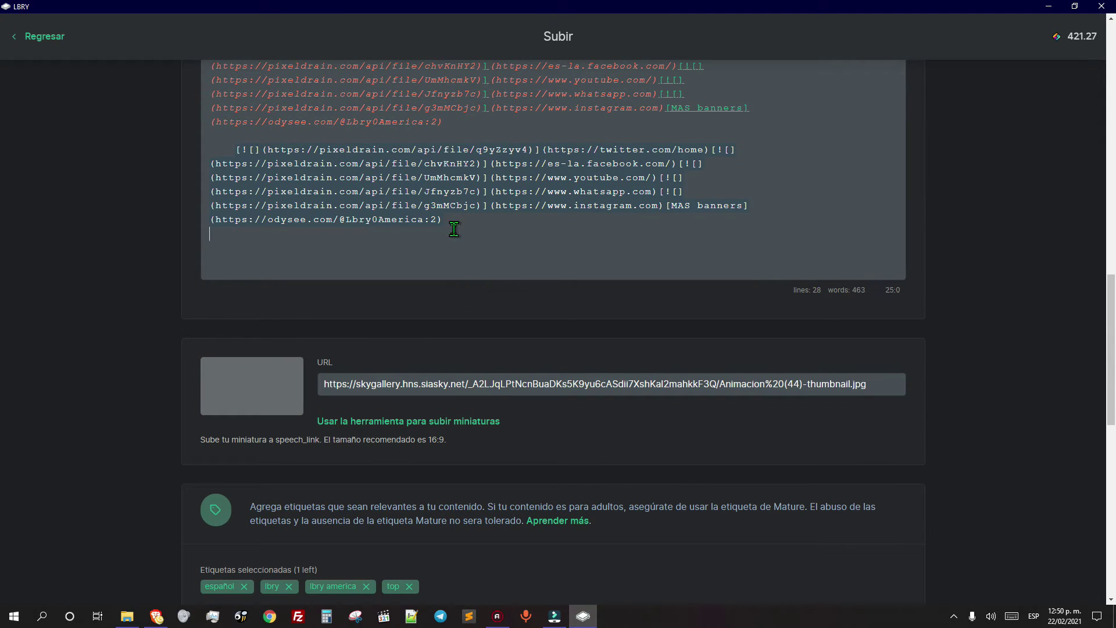
Step: Append a three-column Markdown table of linked Twitter, Facebook, YouTube, WhatsApp and Telegram button images plus a MasBotonerasEn LbryAmerica link to the description
key("Return")
type("|[![](https://pixeldrain.com/api/file/id6Nze7j)](https://twitter.com/home)|[![](https://pixeldrain.com/api/file/hNx3DDj3)](https://es-la.facebook.com/)|[![](https://pixeldrain.com/api/file/QNUx99GS)](https://www.youtube.com/)| |:---:|:---:|:---:| |[![](https://pixeldrain.com/api/file/raXZzieY)](https://www.whatsapp.com)|[![](https://pixeldrain.com/api/file/F4yRUFUf)](https://telegram.org)|[MasBotonerasEn LbryAmerica](https://odysee.com/@Lbry0America:2)|")
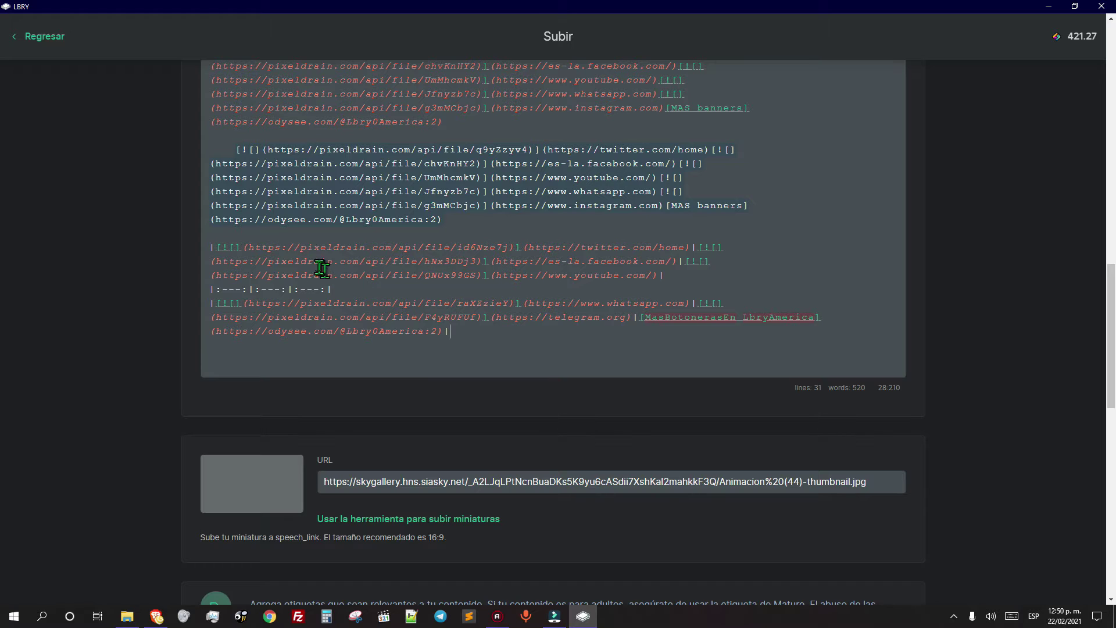
left_click_drag(529, 248, 689, 246)
left_click(528, 357)
Step: Preview the formatted description and examine the large button table at its end
scroll(528, 357, "up", 5)
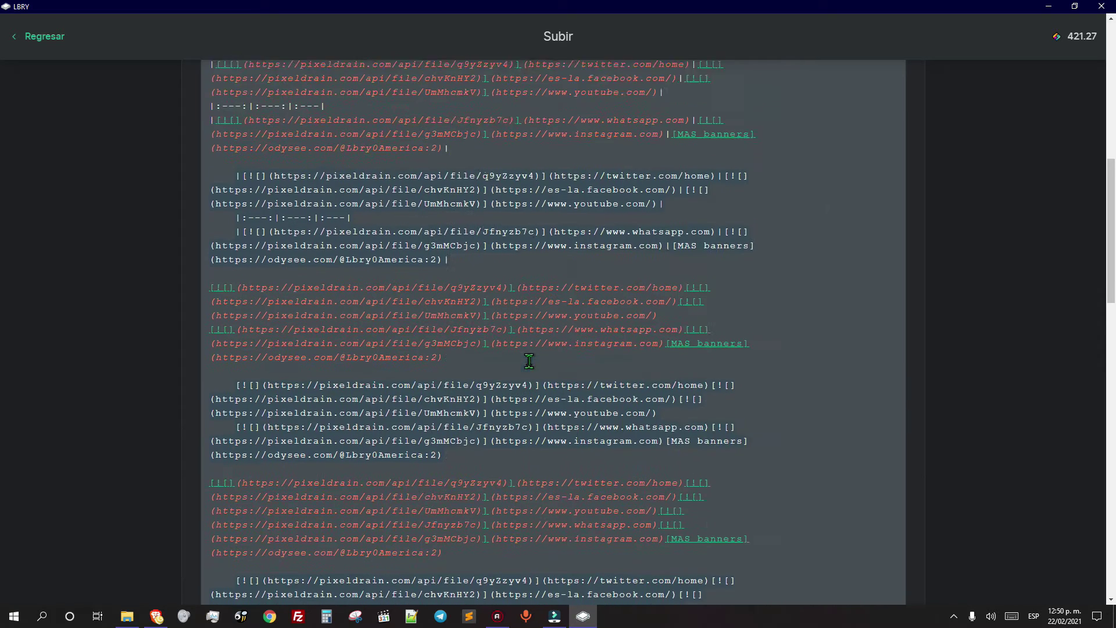
left_click(341, 370)
scroll(395, 505, "down", 5)
scroll(403, 517, "down", 10)
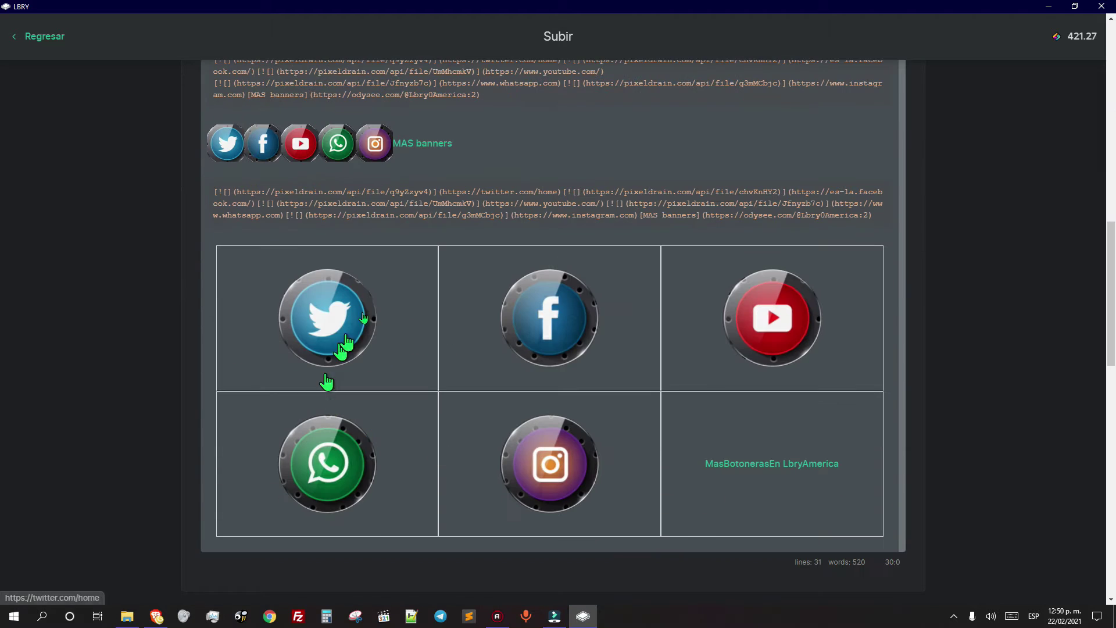
Step: Test the Instagram button's link in the last previewed table, close the opened page and return to the LBRY upload form
left_click(546, 468)
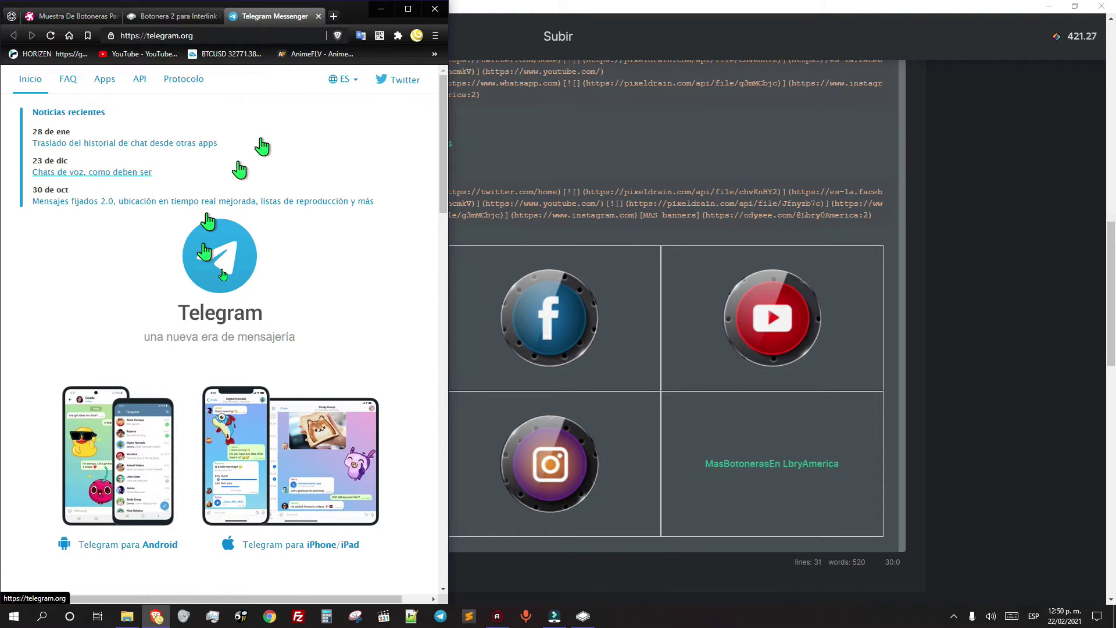
left_click(318, 17)
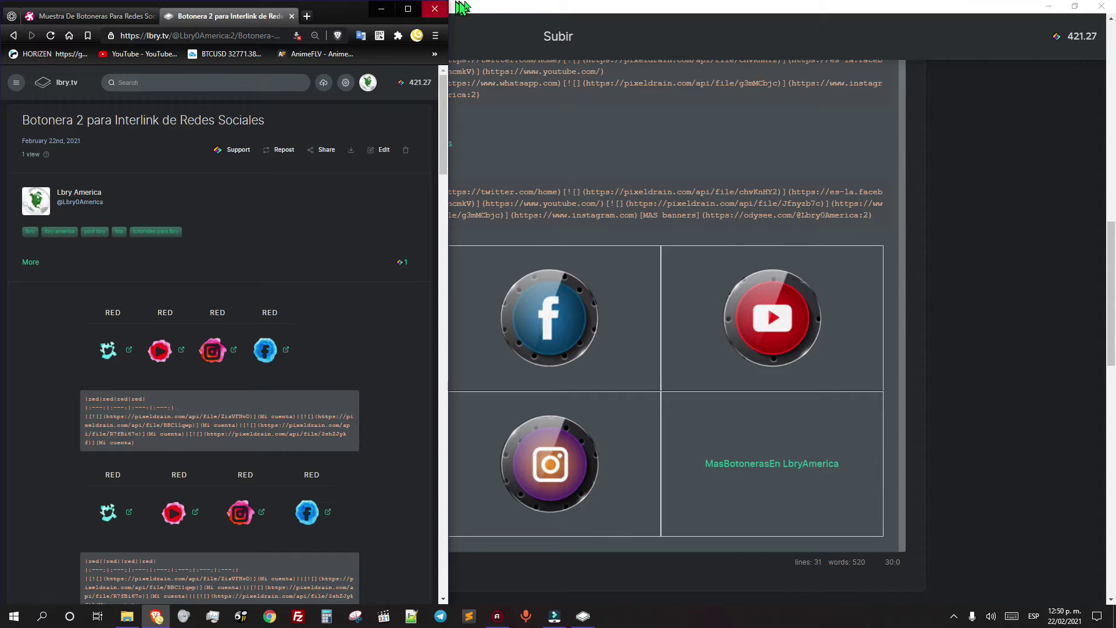
left_click(510, 22)
Step: Review the previewed button tables further up and go back from the upload form to the published post
scroll(361, 486, "up", 5)
scroll(385, 388, "up", 10)
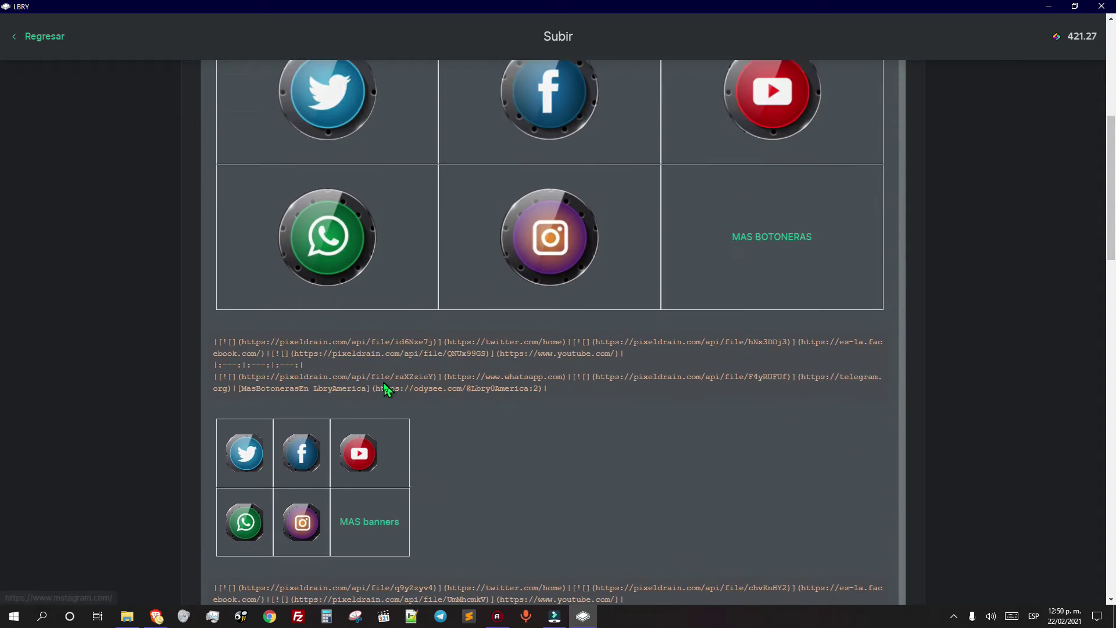
left_click(32, 41)
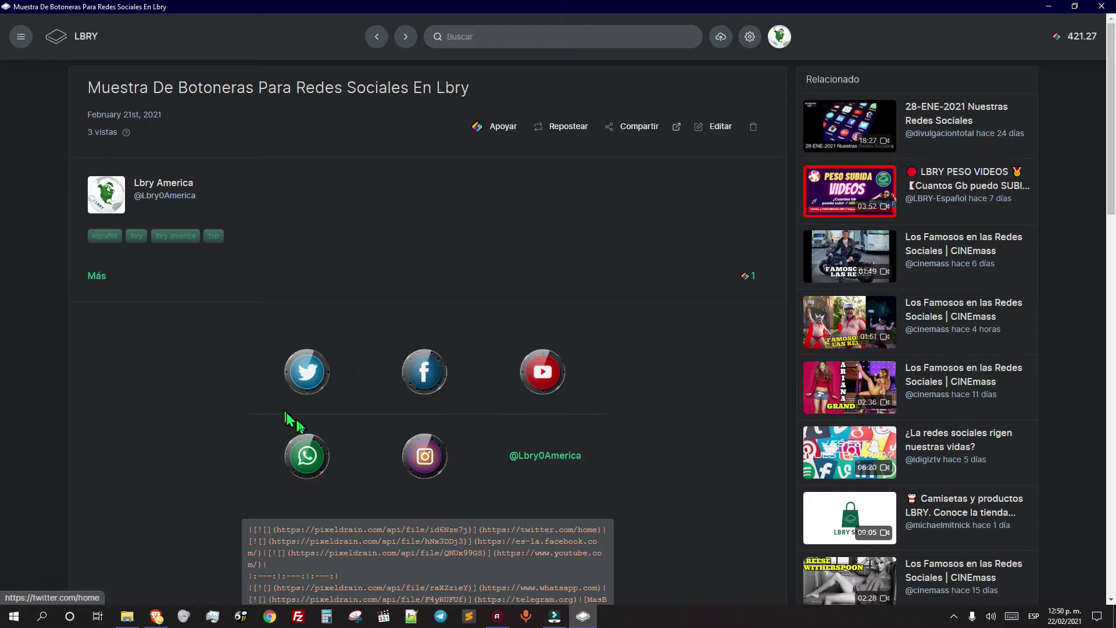
Step: Switch to Wondershare Filmora, place the social media icons image on the first video track and set the playhead to about 00:00:03:06
left_click(555, 618)
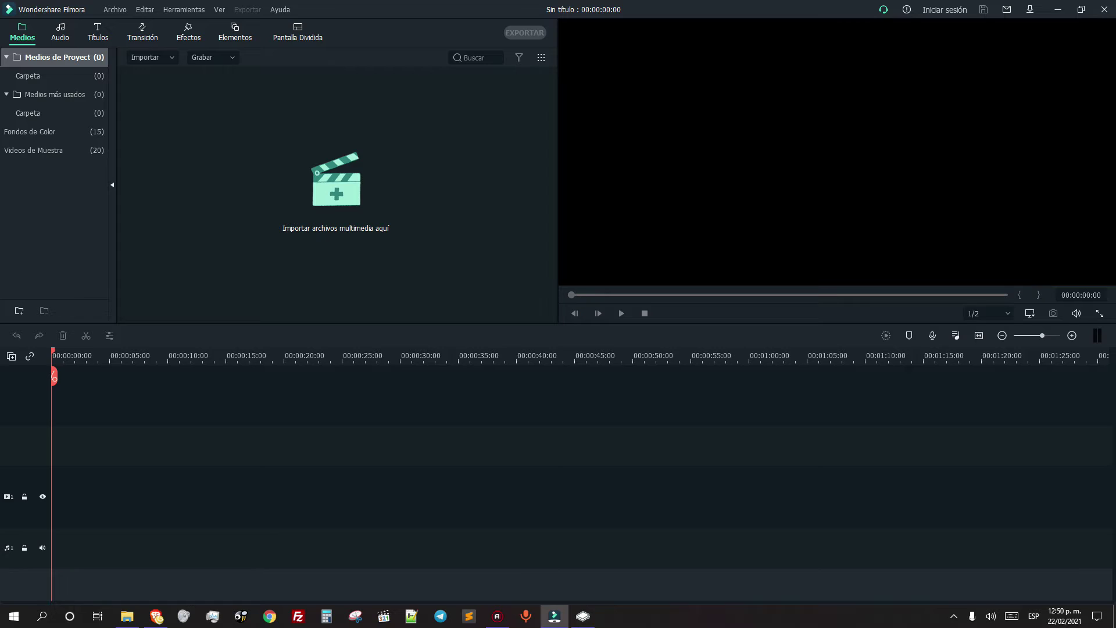
key("super+e")
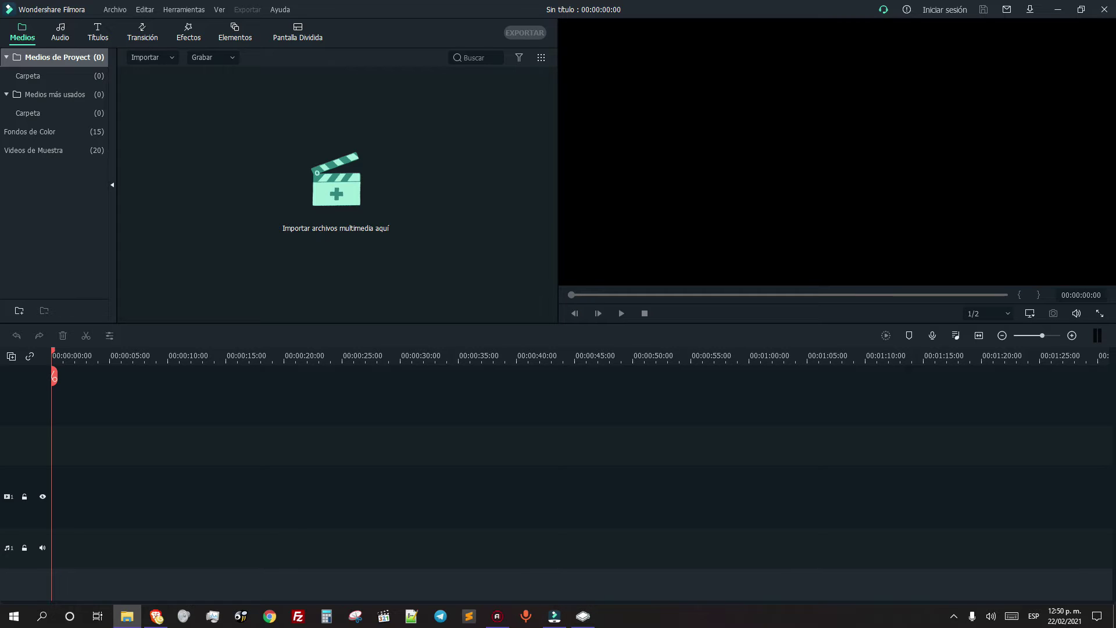
left_click_drag(668, 465, 102, 517)
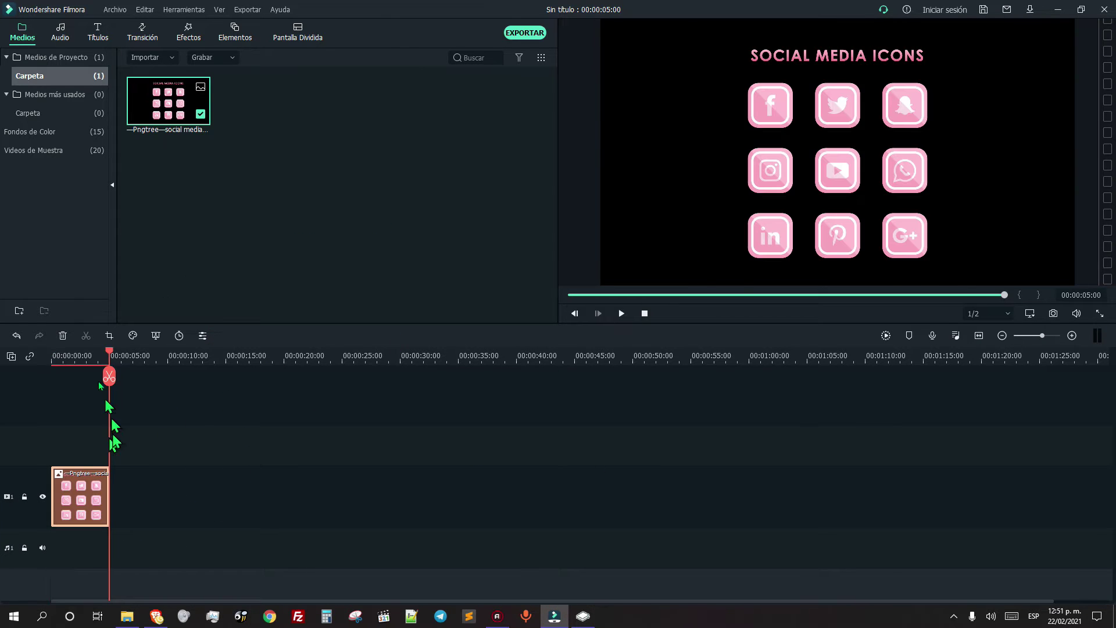
left_click_drag(112, 357, 92, 357)
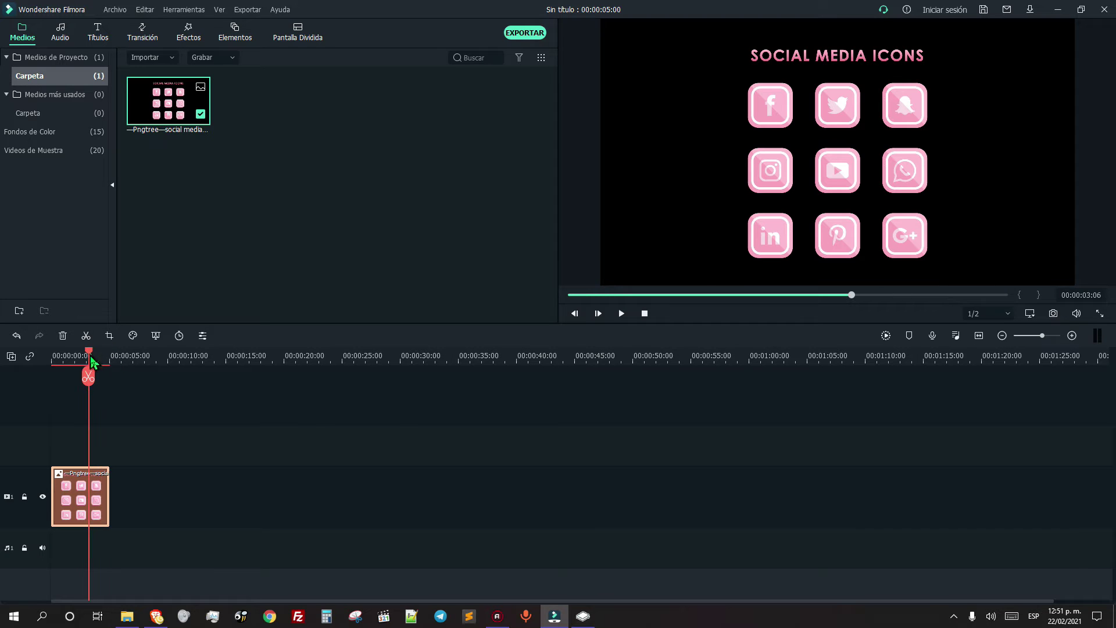
Step: Set the project to a custom 64 x 64 resolution with a 1:1 aspect ratio at 25 fps
left_click(113, 11)
left_click(176, 221)
left_click_drag(530, 286, 354, 287)
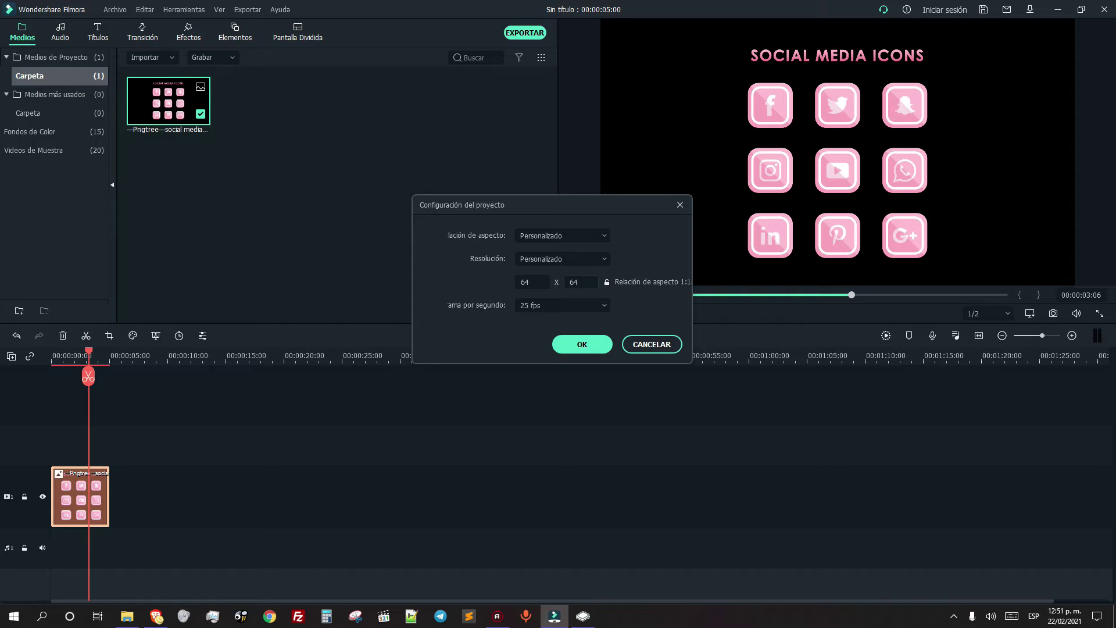
left_click(583, 344)
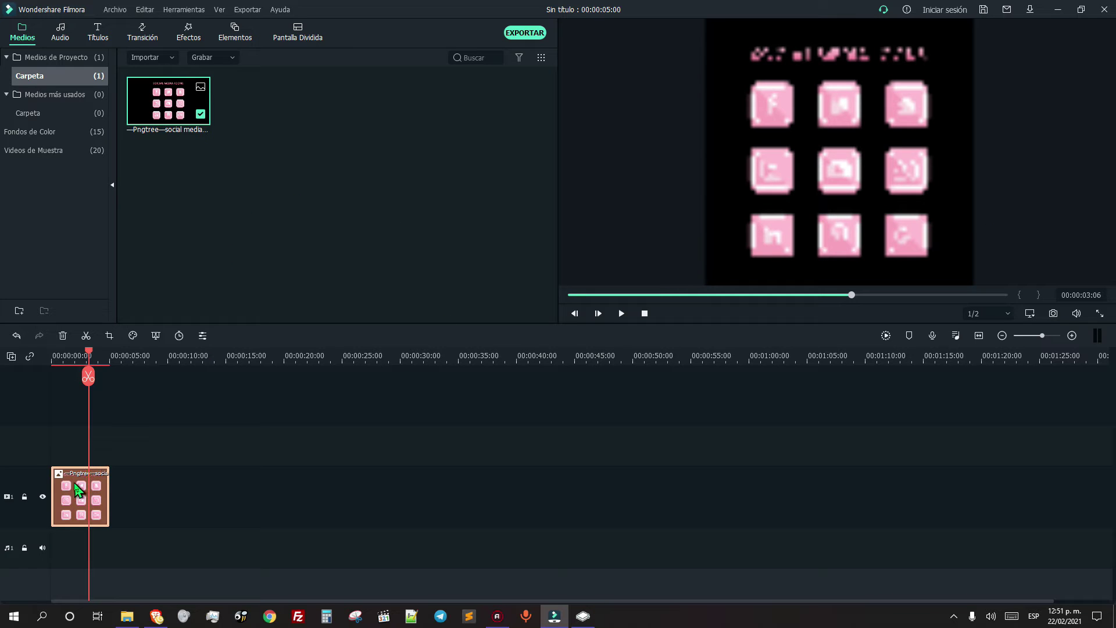
Step: Set the scale of the icons image on the timeline to 400% in its transform settings
double_click(78, 488)
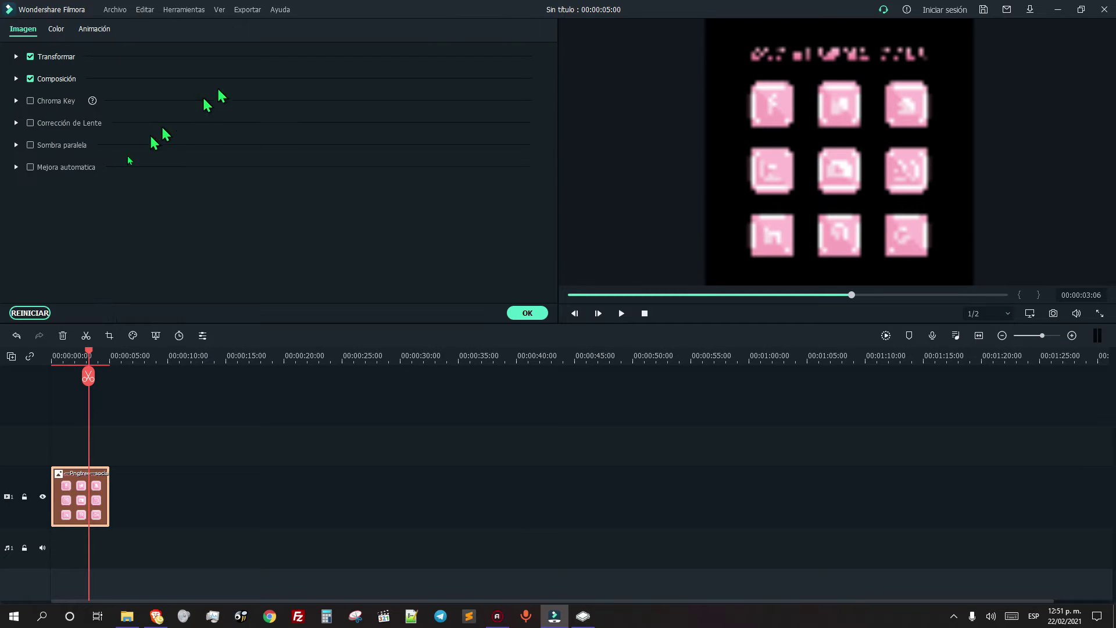
left_click(58, 30)
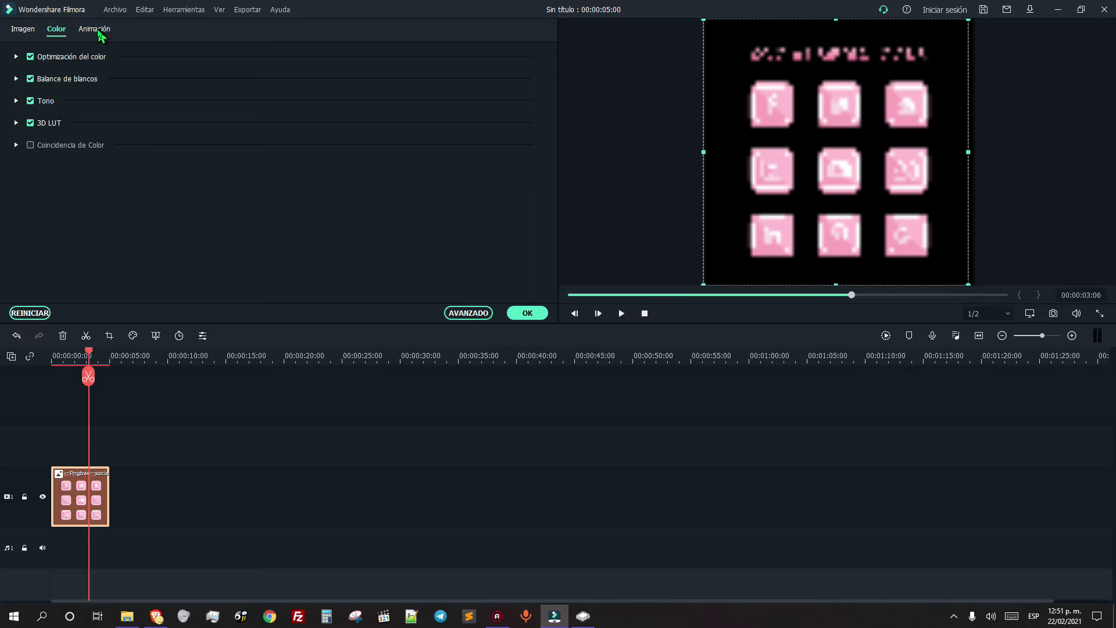
left_click(98, 32)
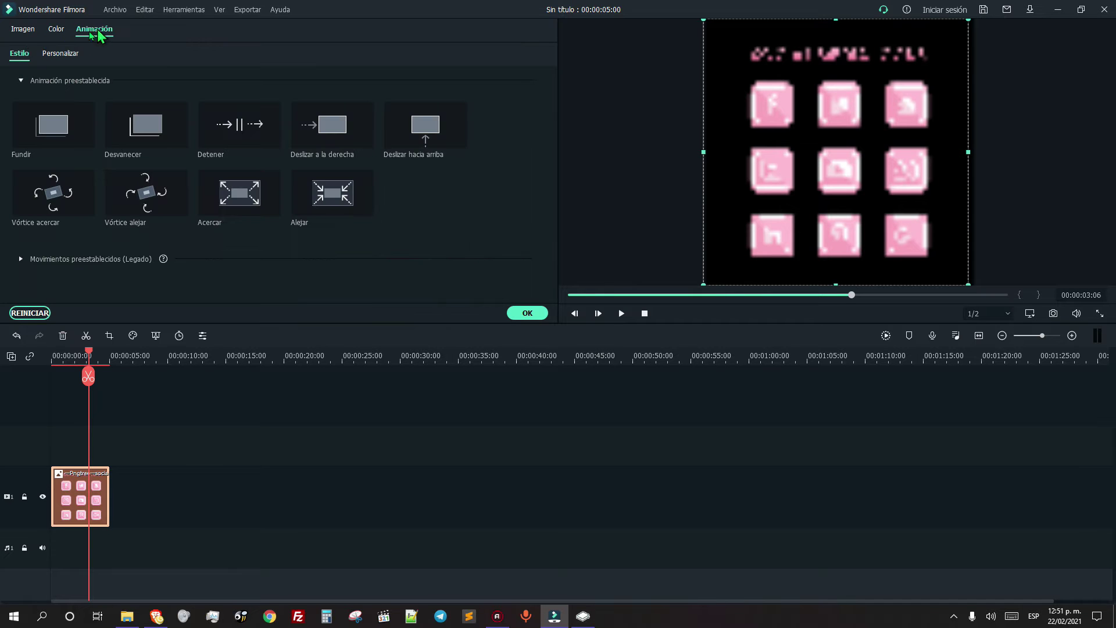
left_click(23, 31)
left_click(17, 57)
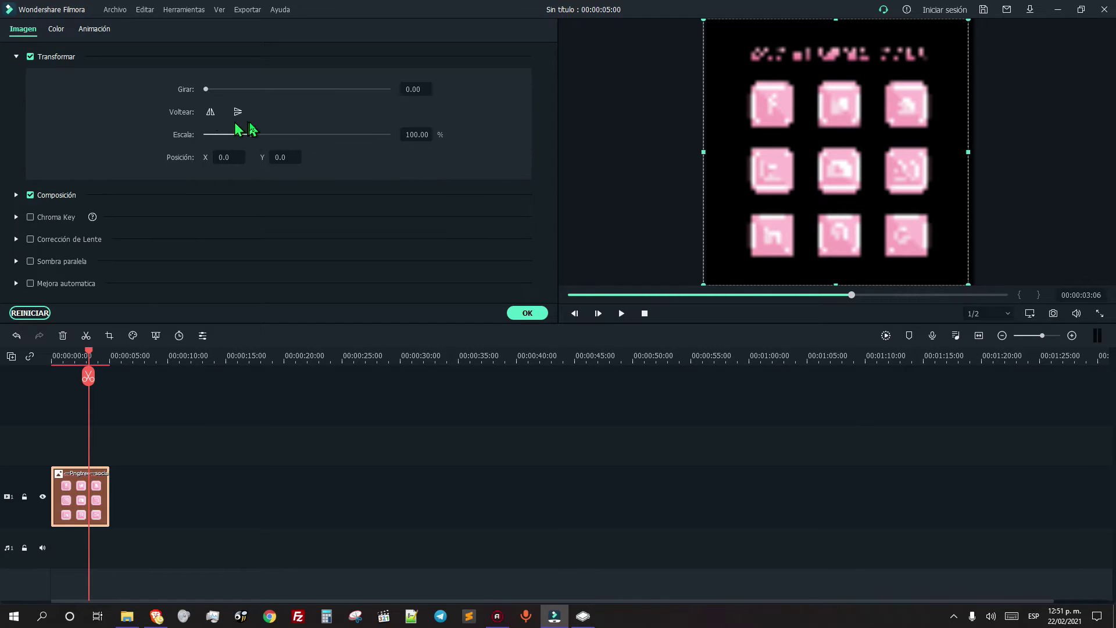
left_click_drag(250, 136, 391, 135)
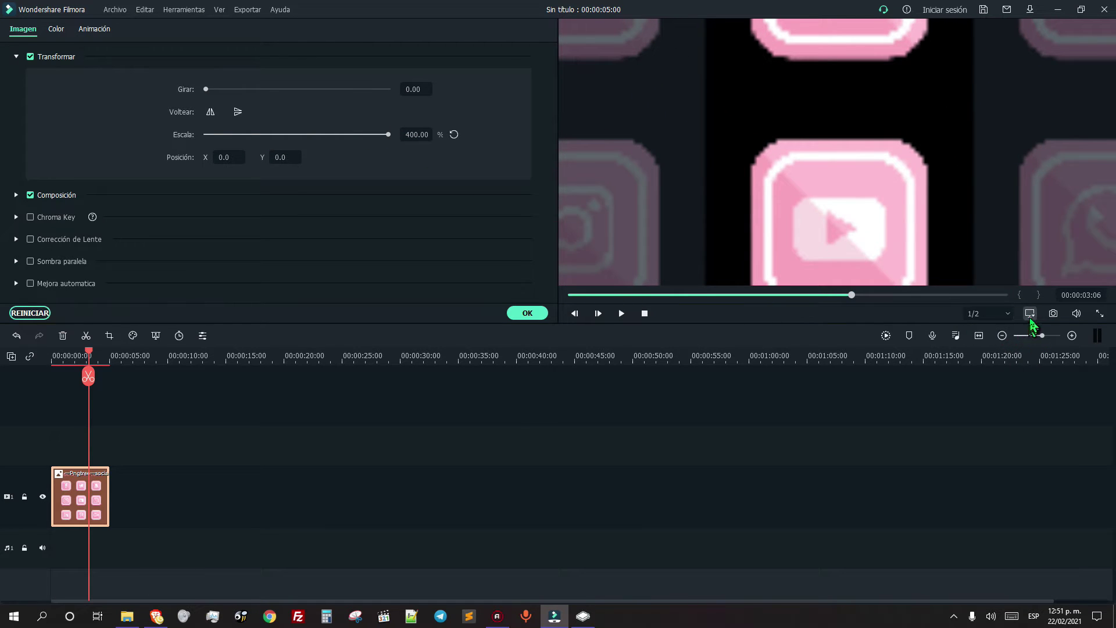
Step: Resize and move the icon sheet to about X 71.7, Y -49.6 so the Facebook icon fills the frame, and capture a snapshot
left_click(1030, 313)
mouse_move(1027, 382)
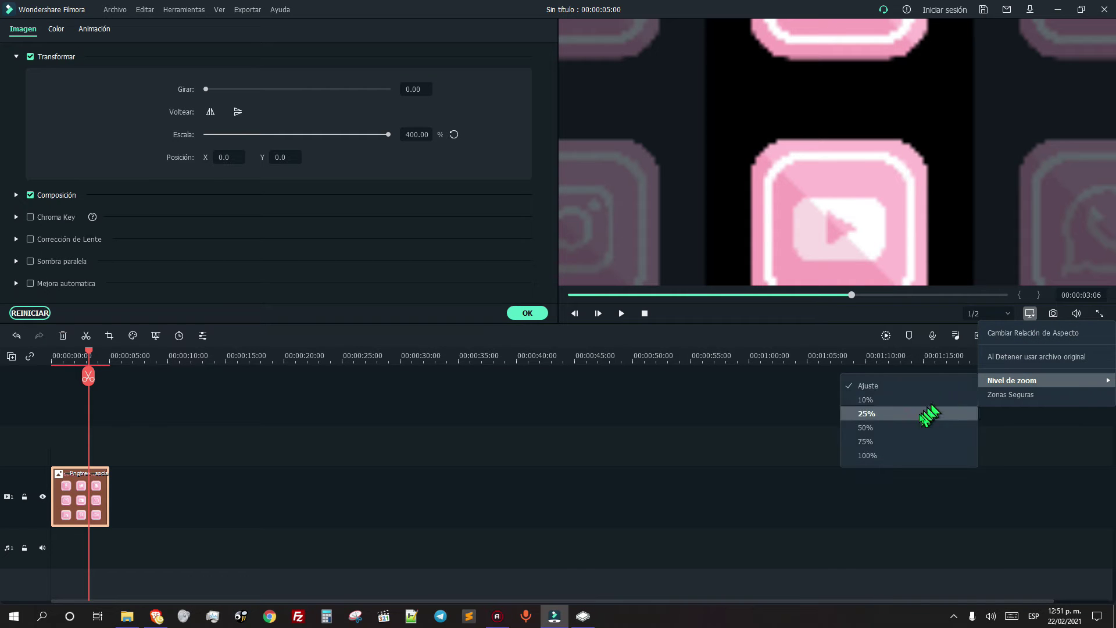
left_click(910, 445)
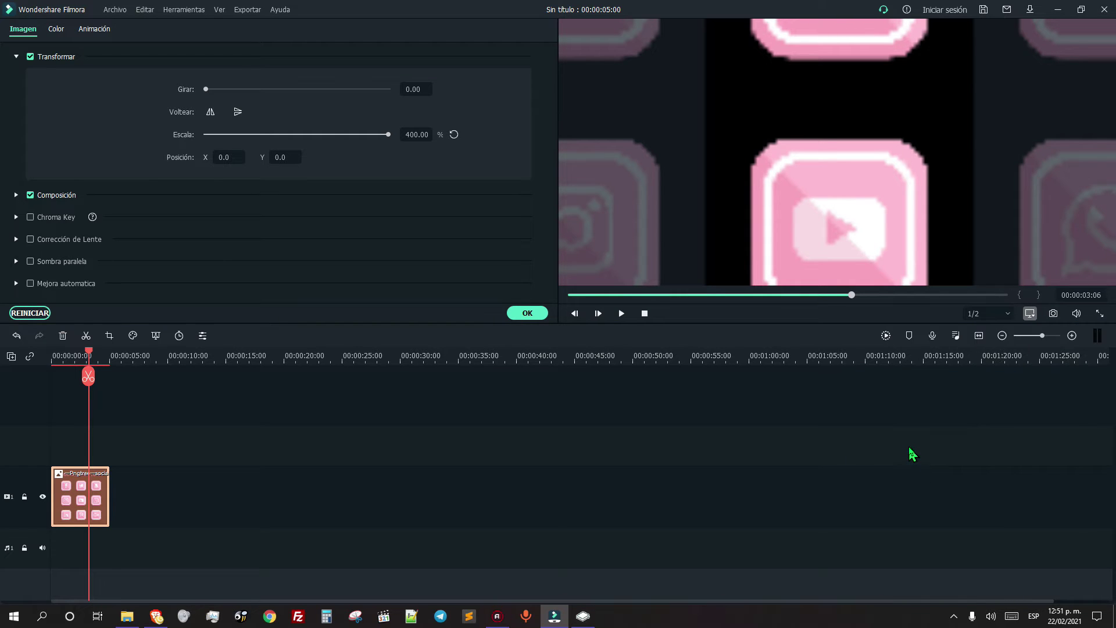
left_click_drag(896, 211, 929, 229)
left_click_drag(974, 273, 958, 257)
left_click_drag(923, 210, 927, 215)
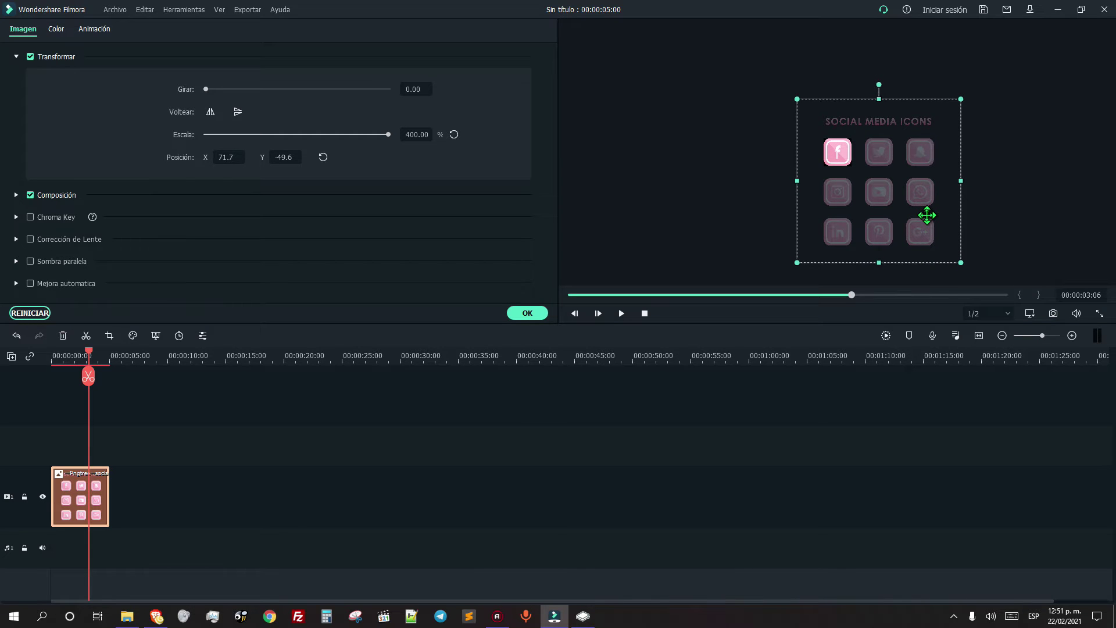
left_click(526, 314)
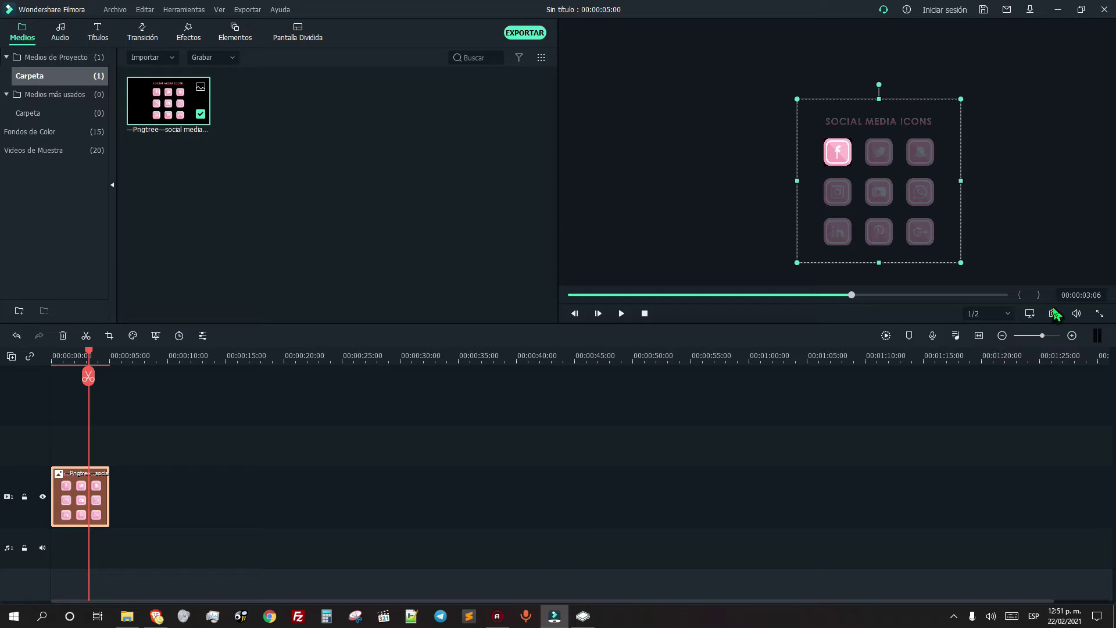
left_click(1053, 315)
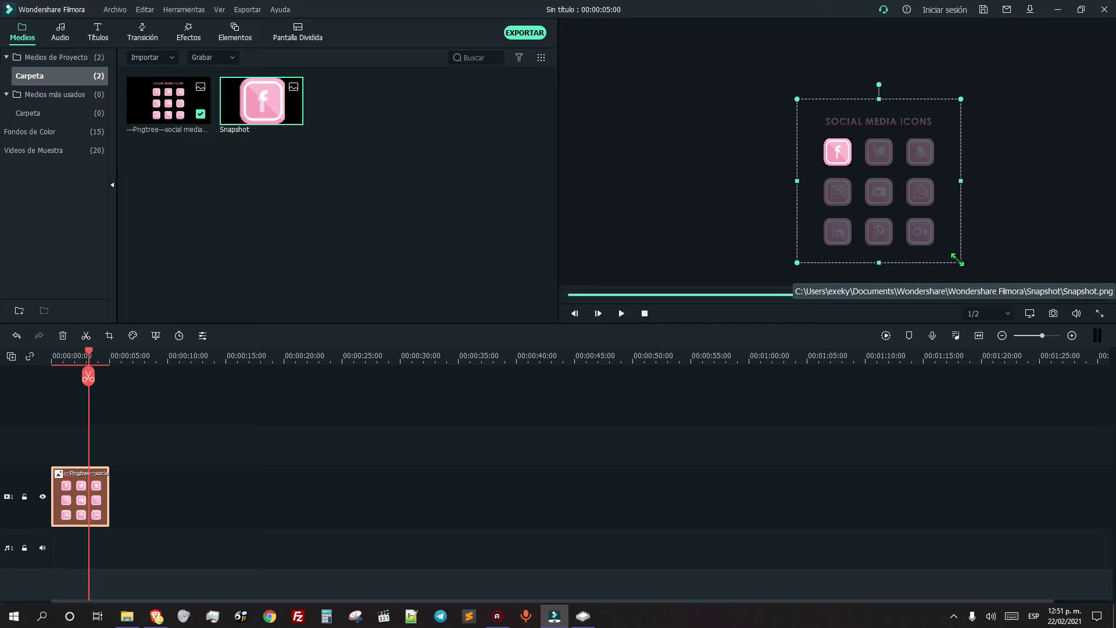
Step: Shrink the icon sheet slightly and replace the first Facebook snapshot with a new one
left_click_drag(957, 261, 921, 234)
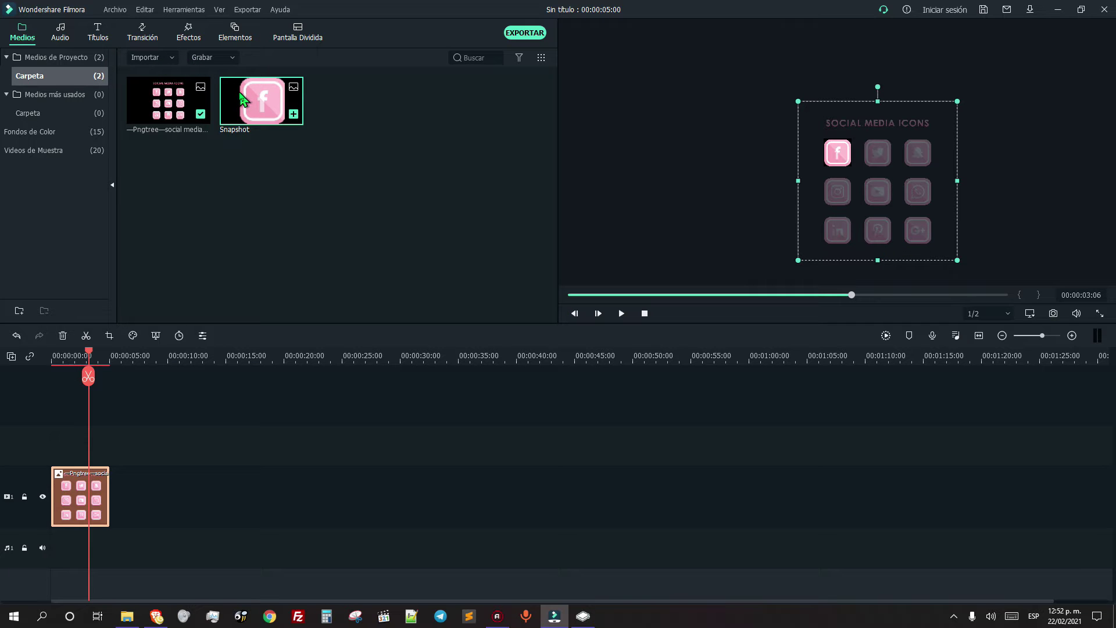
key("Delete")
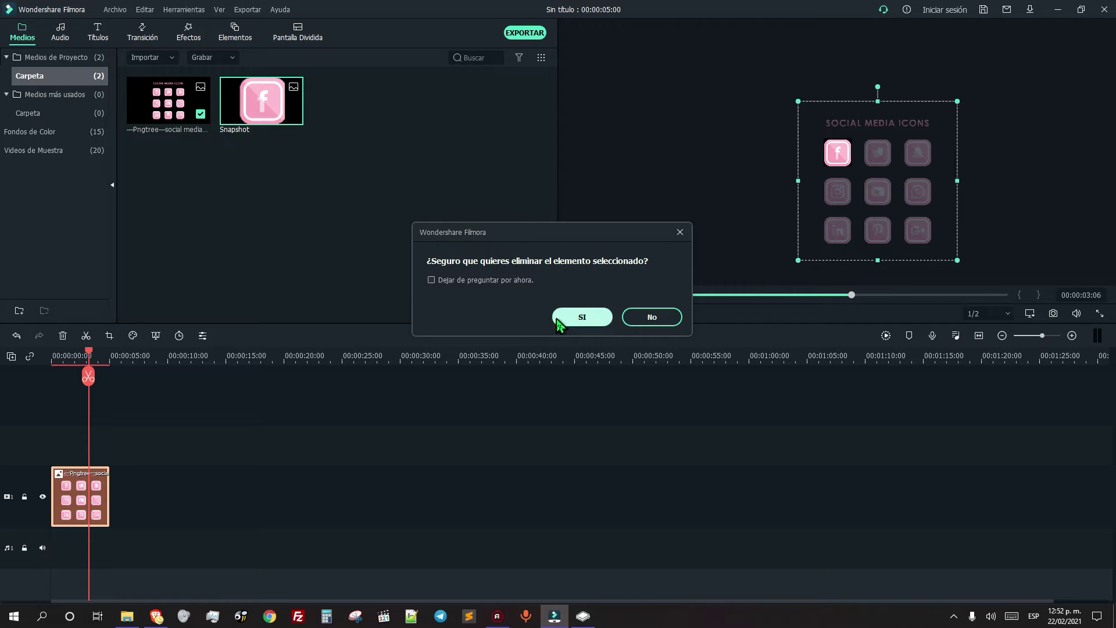
left_click(582, 316)
left_click(1053, 314)
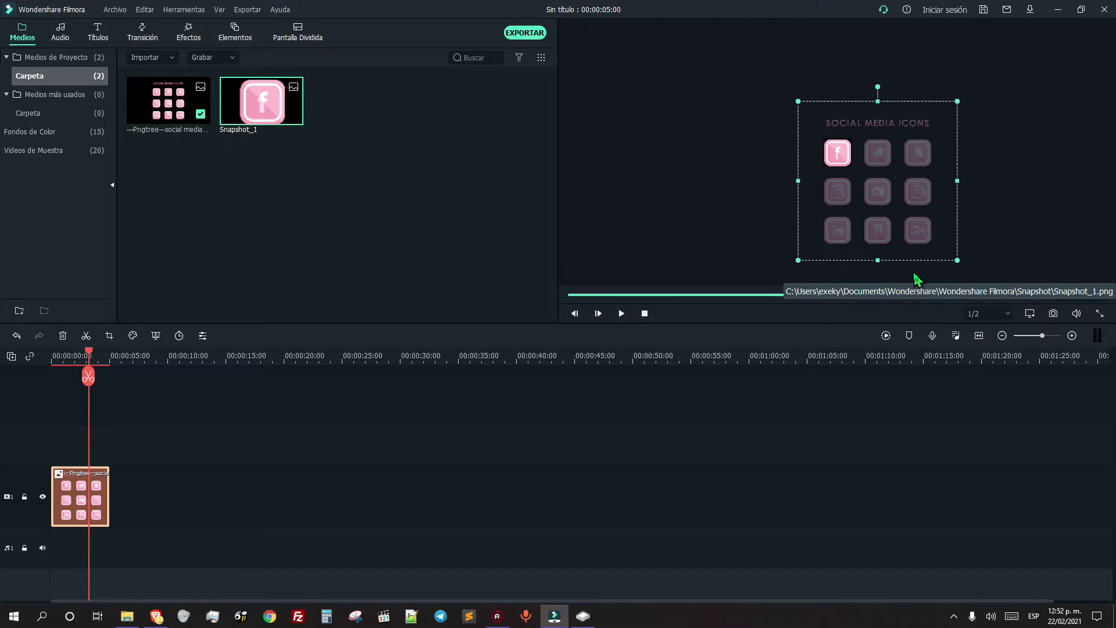
Step: Shrink the icon sheet a little more, capture the Facebook icon again and delete the Snapshot_1 image
left_click_drag(959, 262, 953, 258)
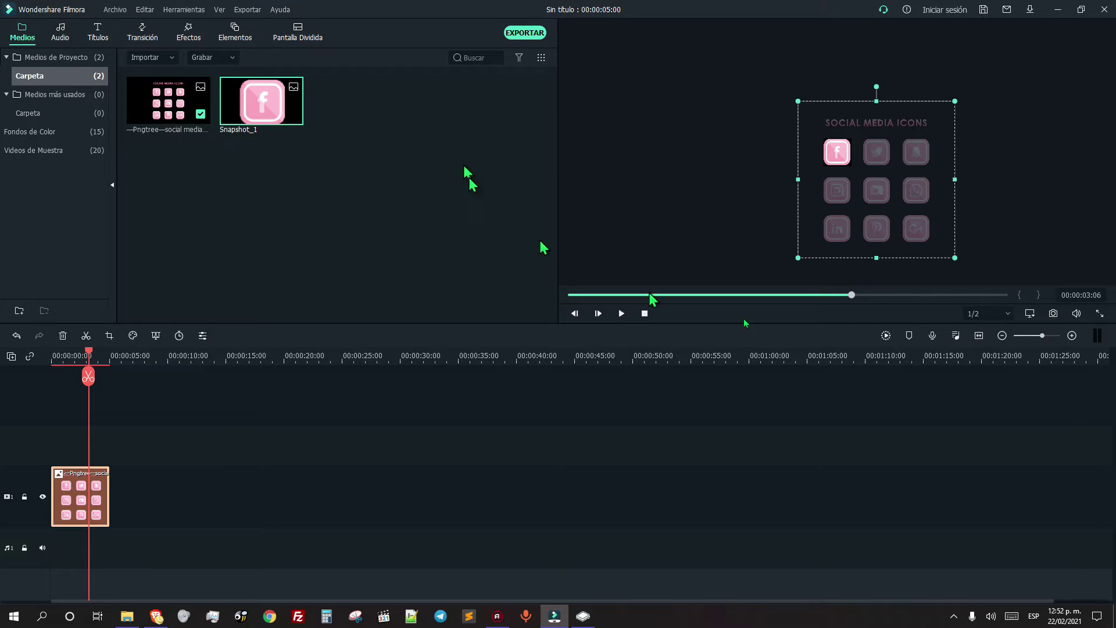
left_click(1053, 314)
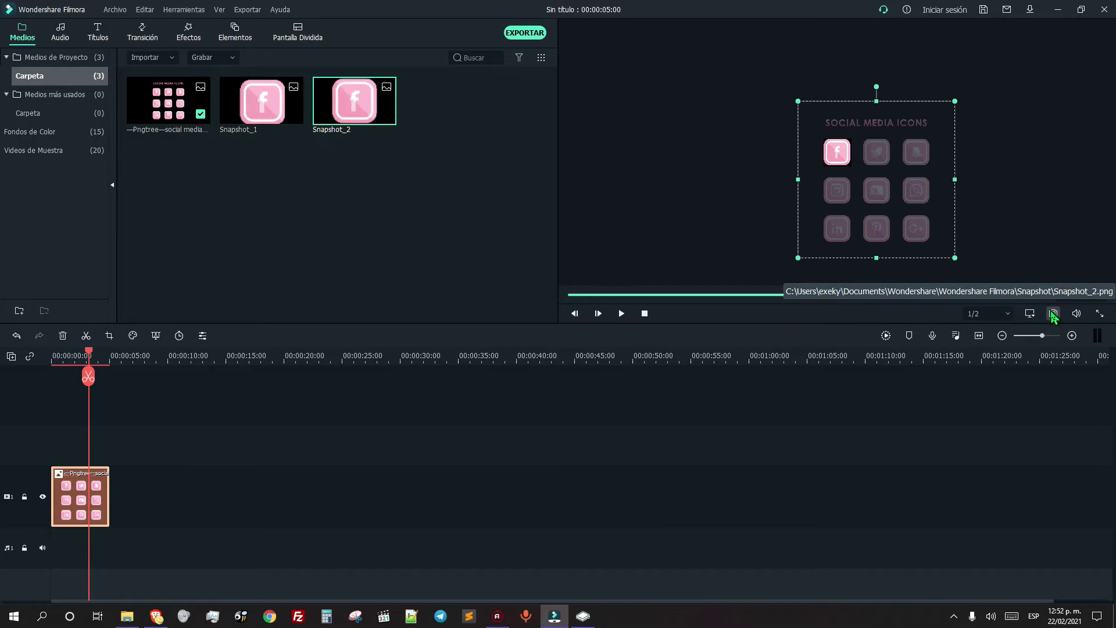
left_click(265, 103)
key("Delete")
key("Return")
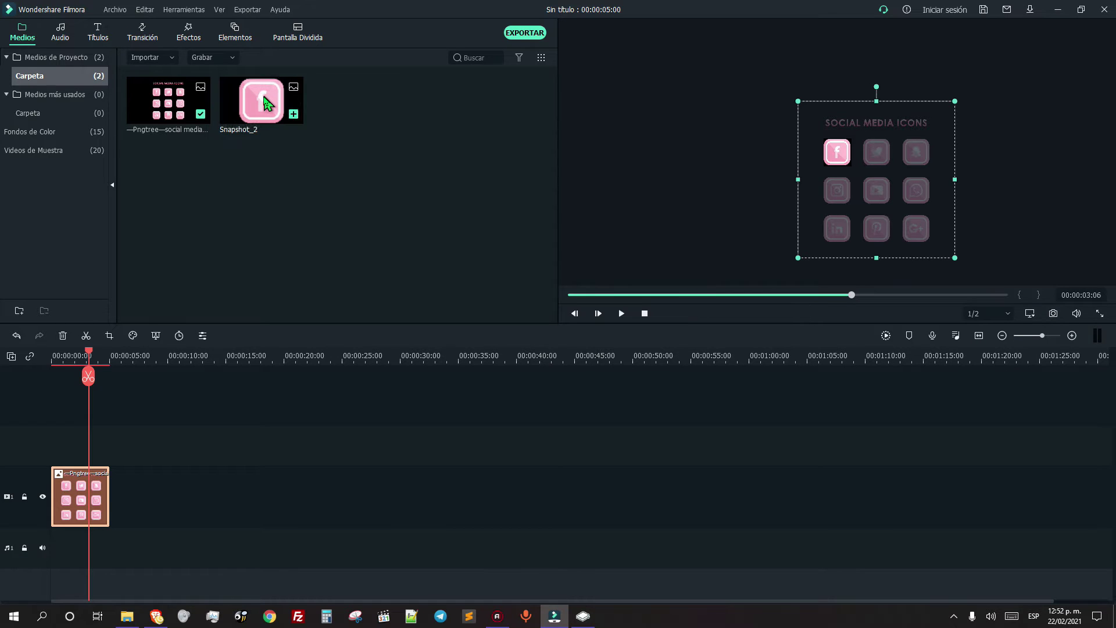
Step: Position the Twitter icon and the Snapchat icon in the frame one after the other, capturing a snapshot of each
left_click_drag(878, 190, 844, 198)
left_click(1053, 313)
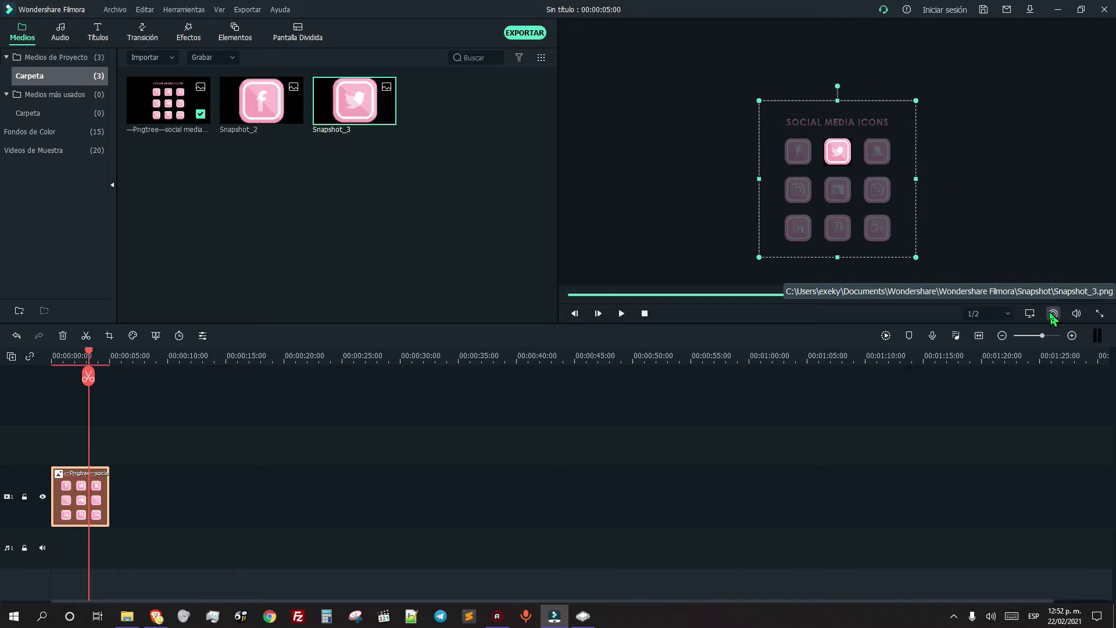
left_click_drag(870, 189, 831, 192)
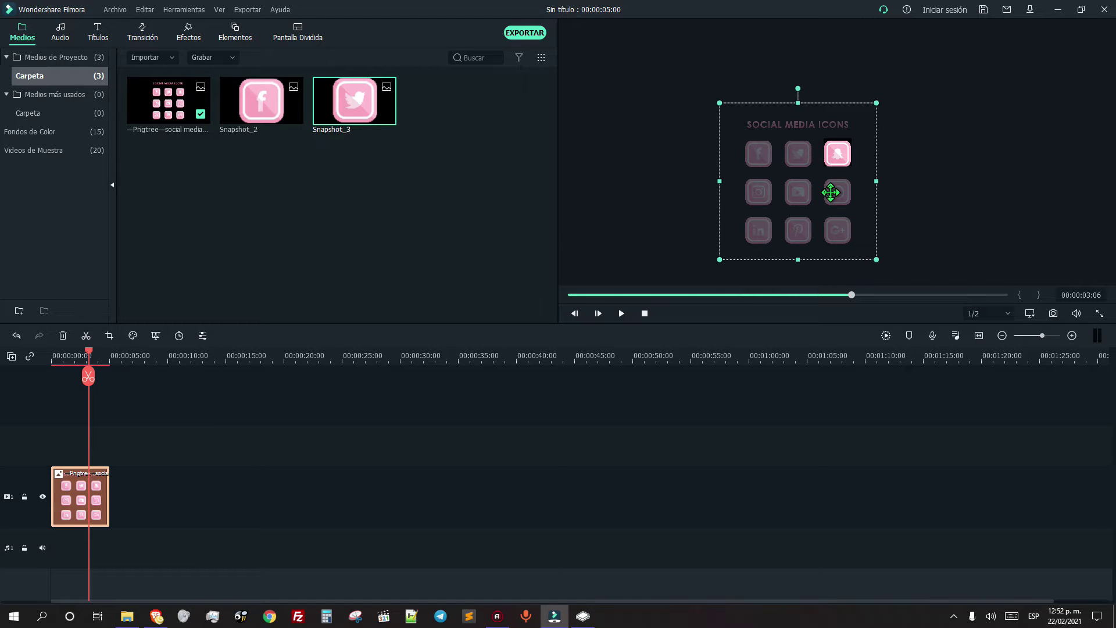
left_click_drag(830, 193, 830, 192)
left_click(1053, 314)
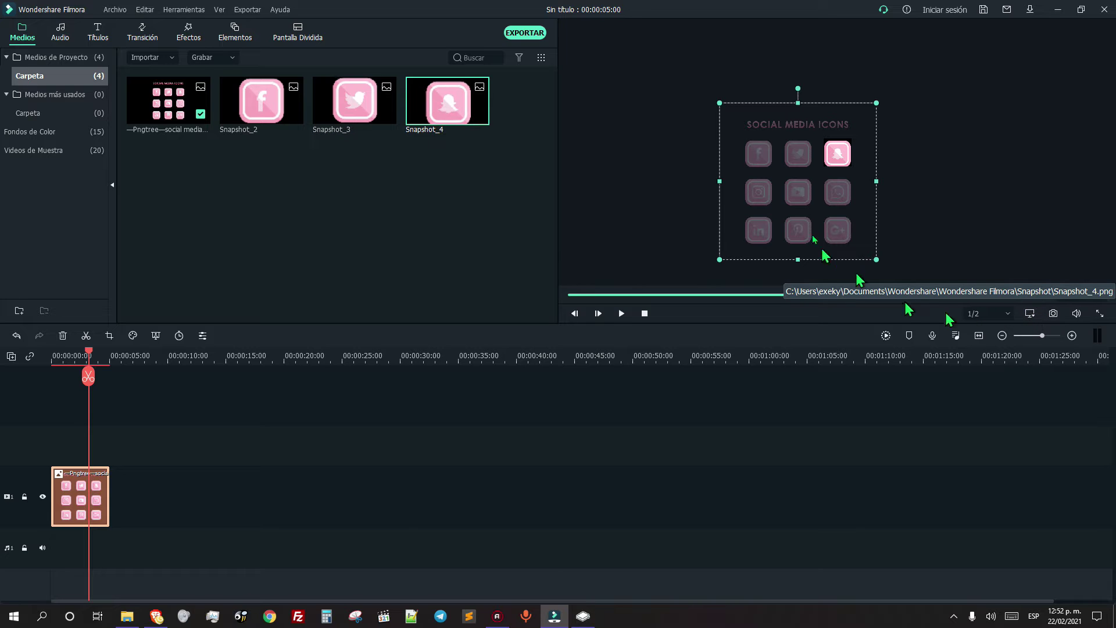
Step: Delete the Snapshot_4 image, move the icon sheet slightly upward and capture the Snapchat icon again
mouse_move(437, 111)
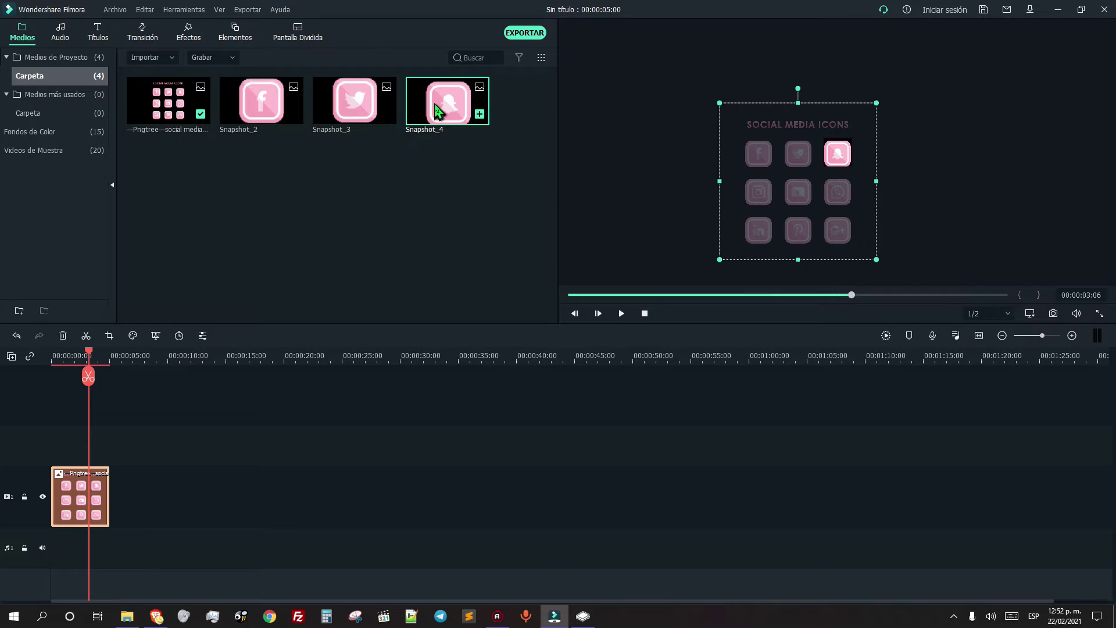
key("Delete")
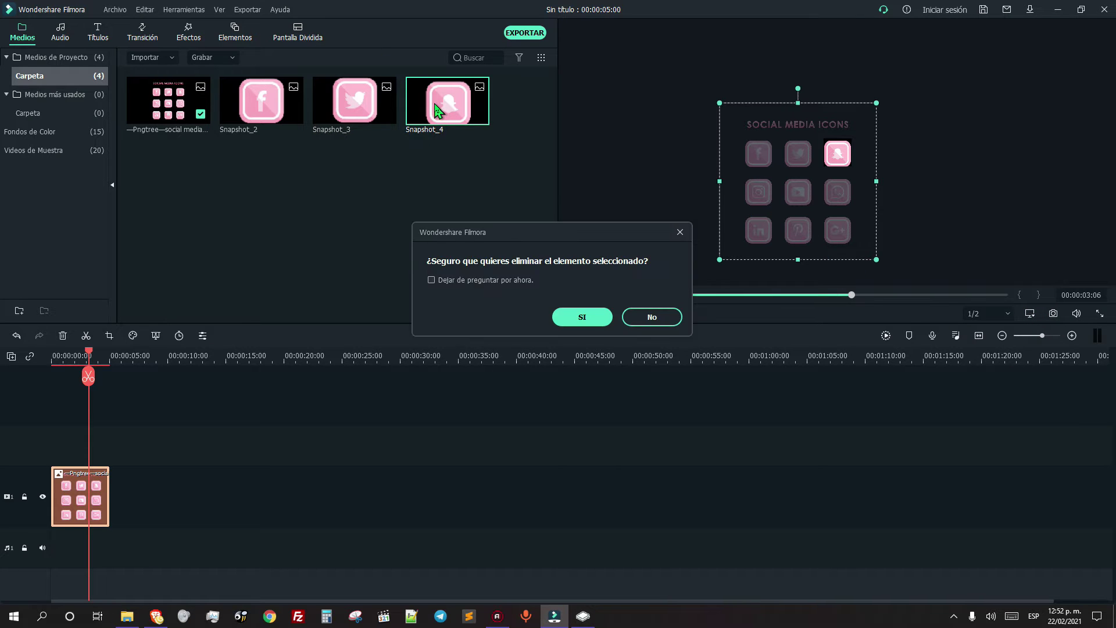
left_click(599, 317)
left_click_drag(798, 232, 797, 225)
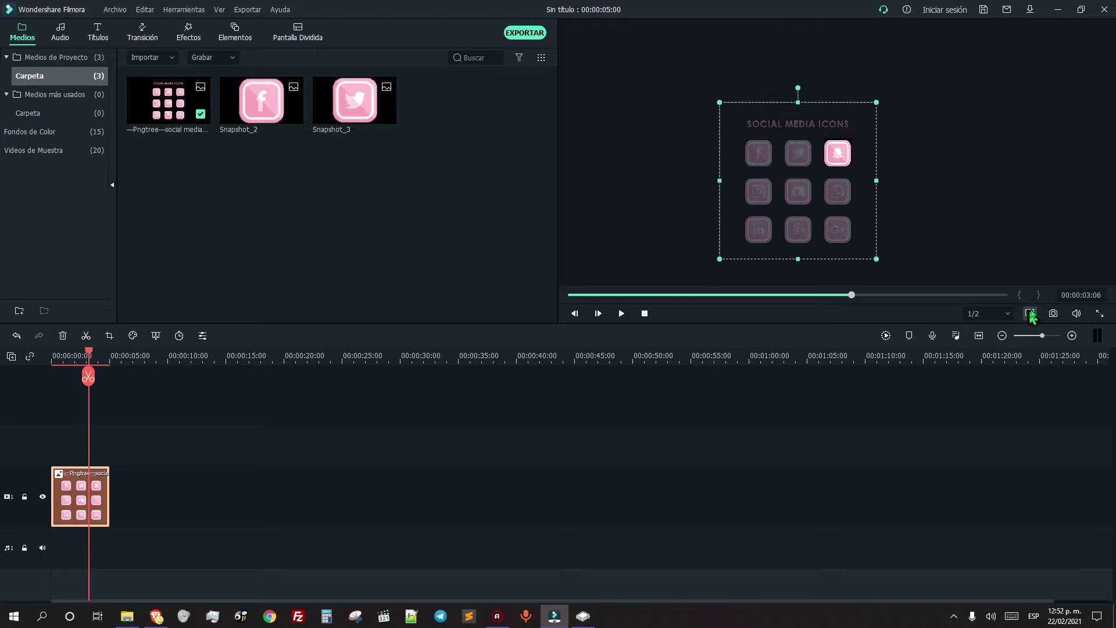
left_click(1054, 314)
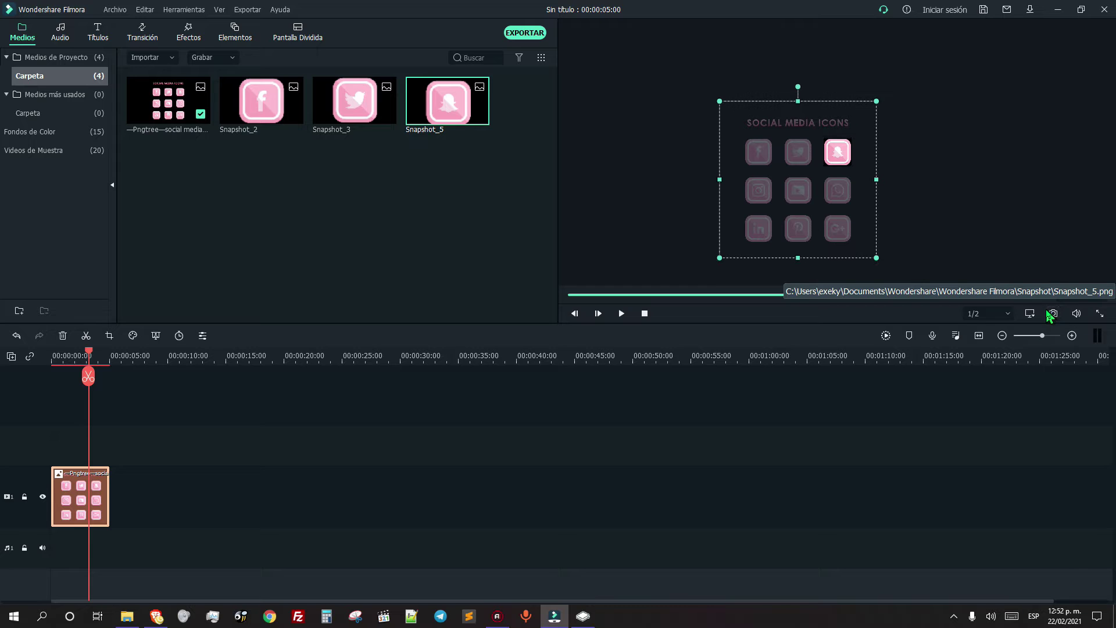
Step: Nudge the icon sheet up a little more, capture the Snapchat icon again and delete the Snapshot_5 image
left_click(1048, 312)
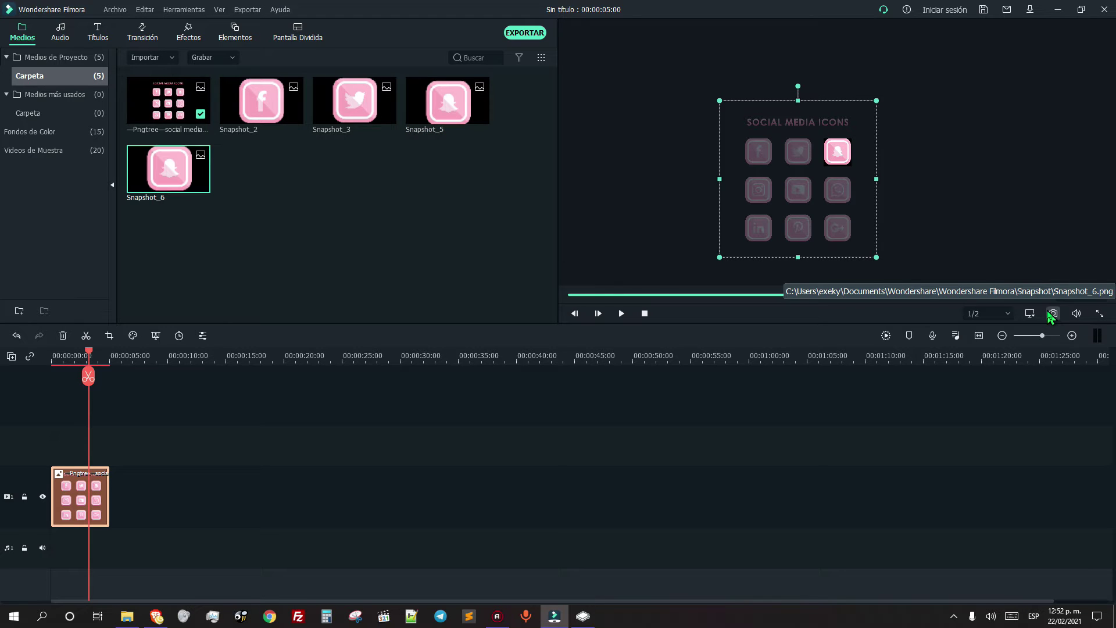
left_click(444, 99)
key("Delete")
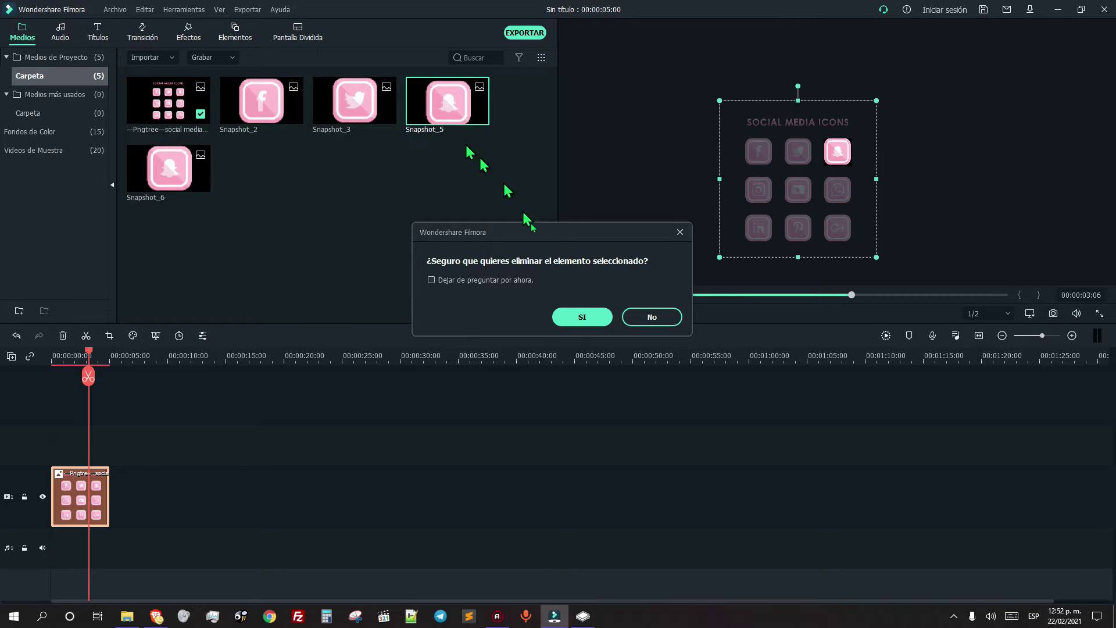
left_click(600, 318)
Step: Position the WhatsApp, YouTube and Instagram icons in the frame one after the other, capturing a snapshot of each
left_click_drag(773, 199, 847, 202)
left_click(1053, 314)
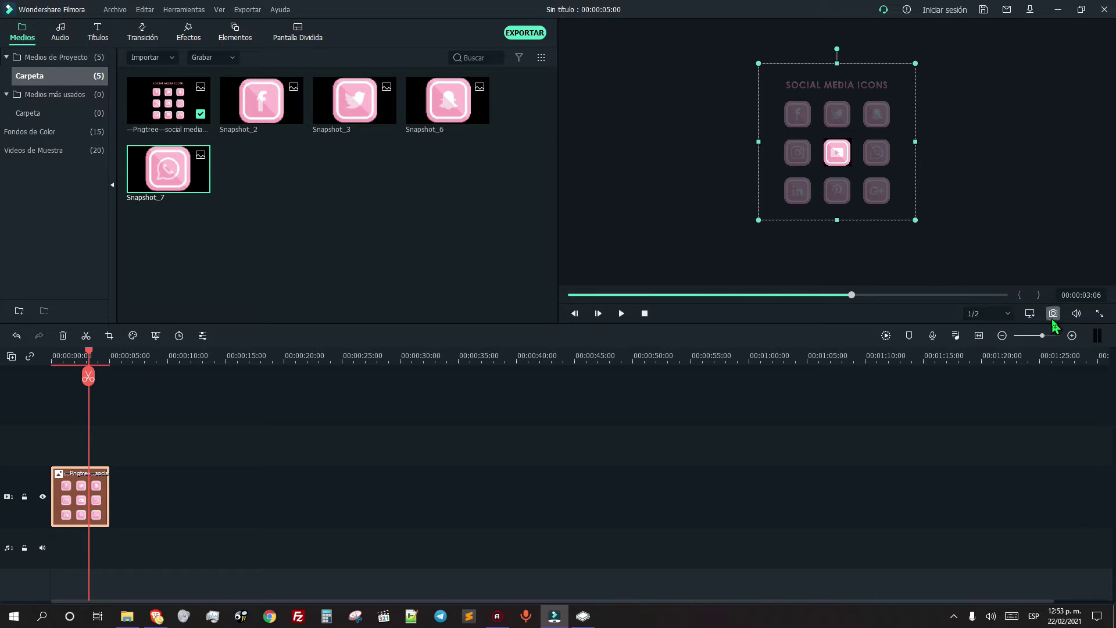
left_click(1053, 314)
left_click_drag(860, 186, 880, 174)
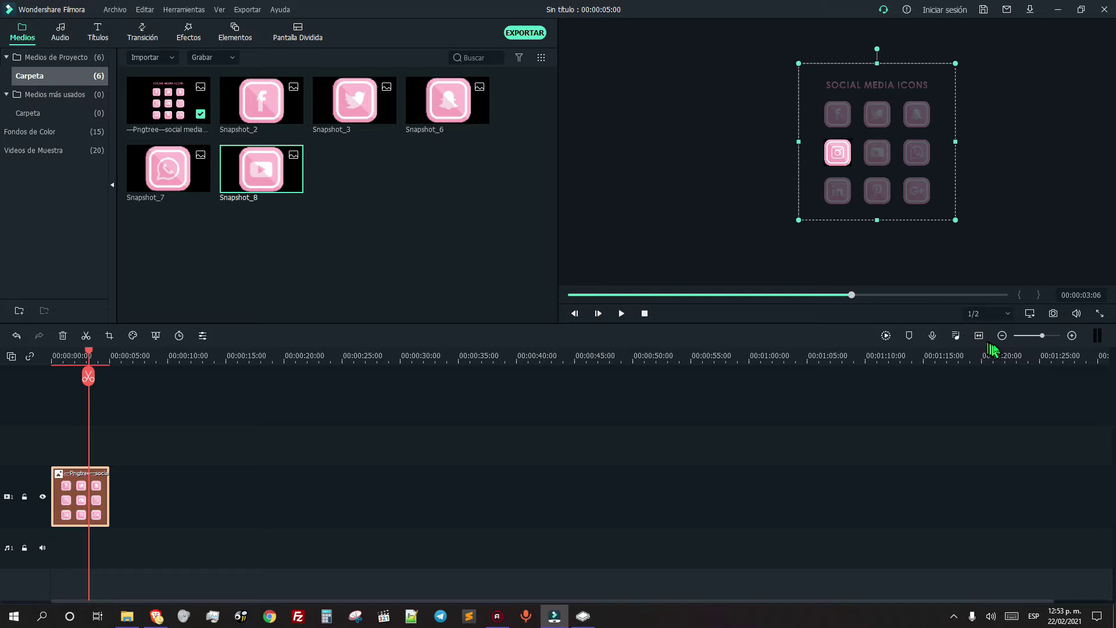
Step: Position the LinkedIn, Pinterest and Google+ icons in the frame one after the other, capturing a snapshot of each
left_click_drag(891, 193, 892, 151)
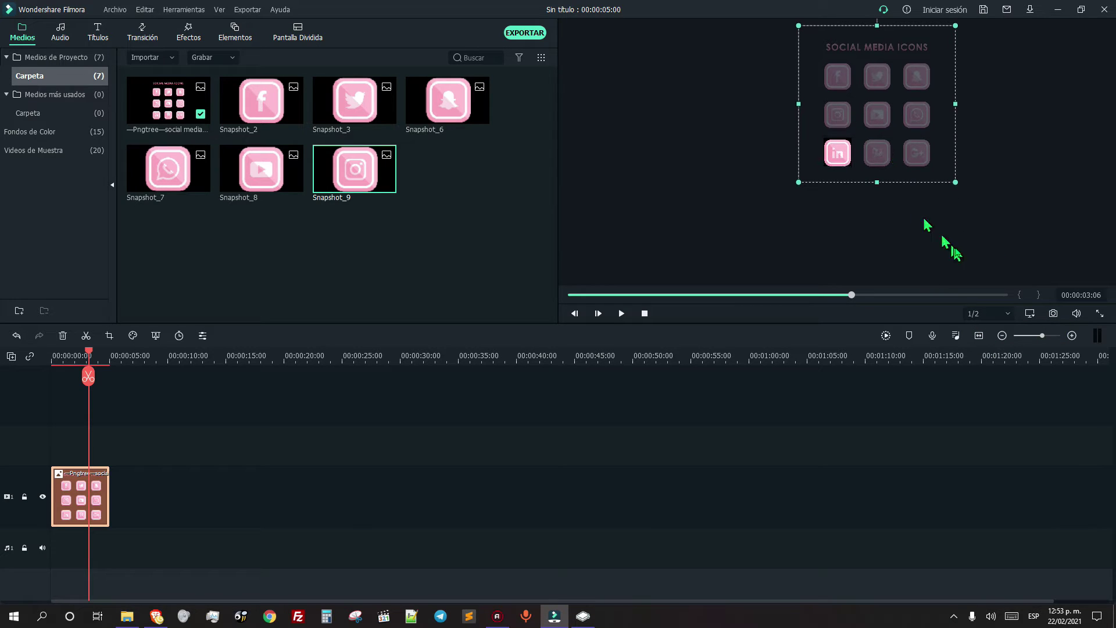
left_click(1053, 313)
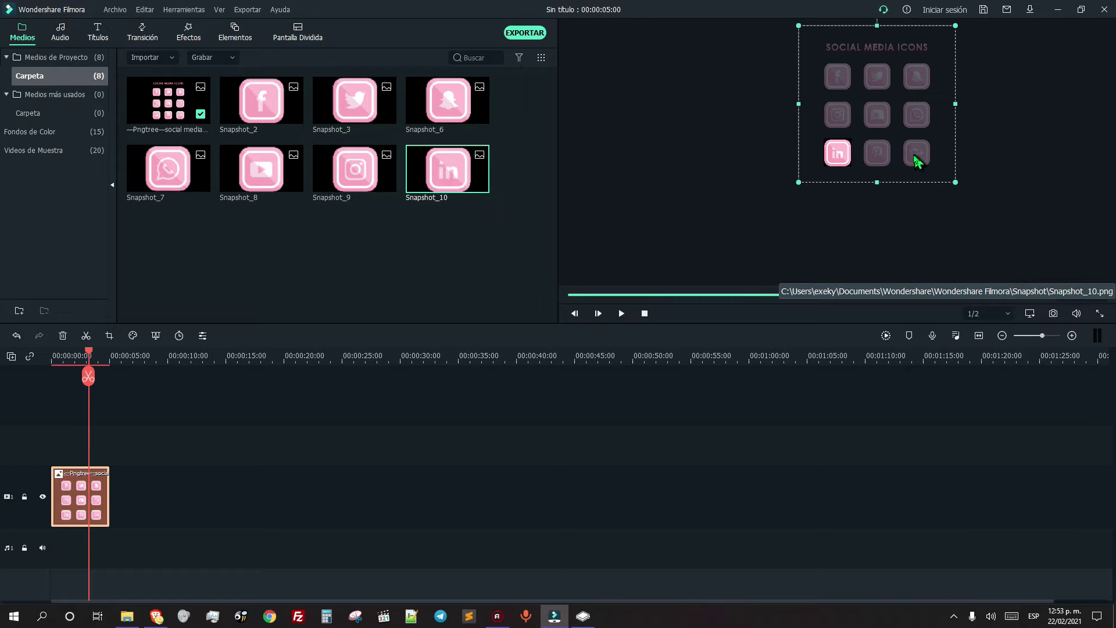
left_click_drag(917, 156, 835, 157)
left_click(1052, 313)
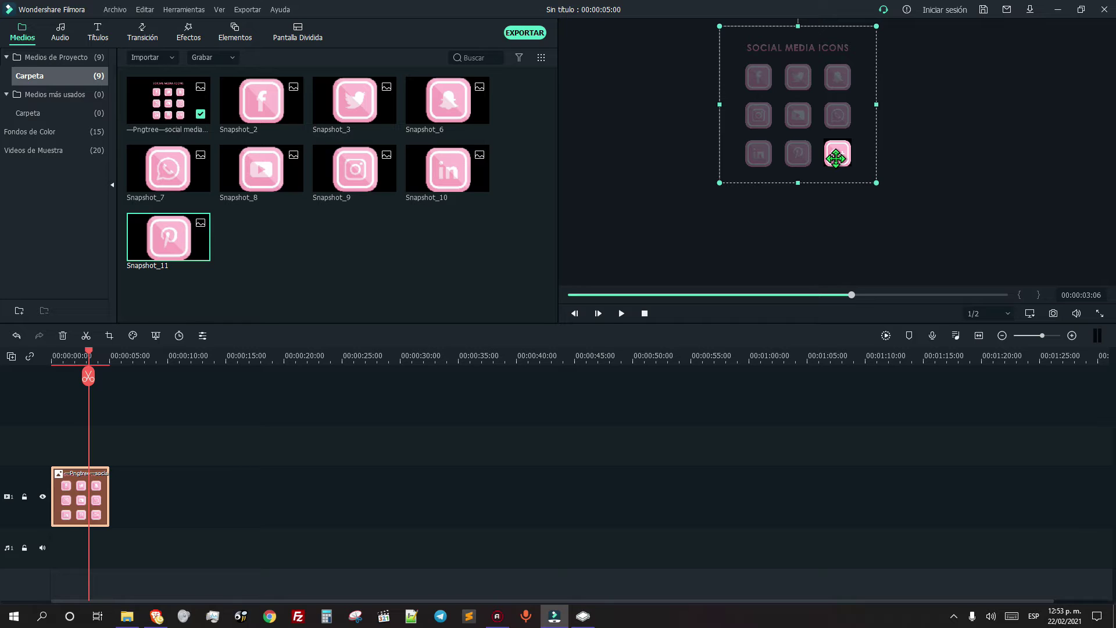
key("Up")
key("Up")
left_click(1053, 313)
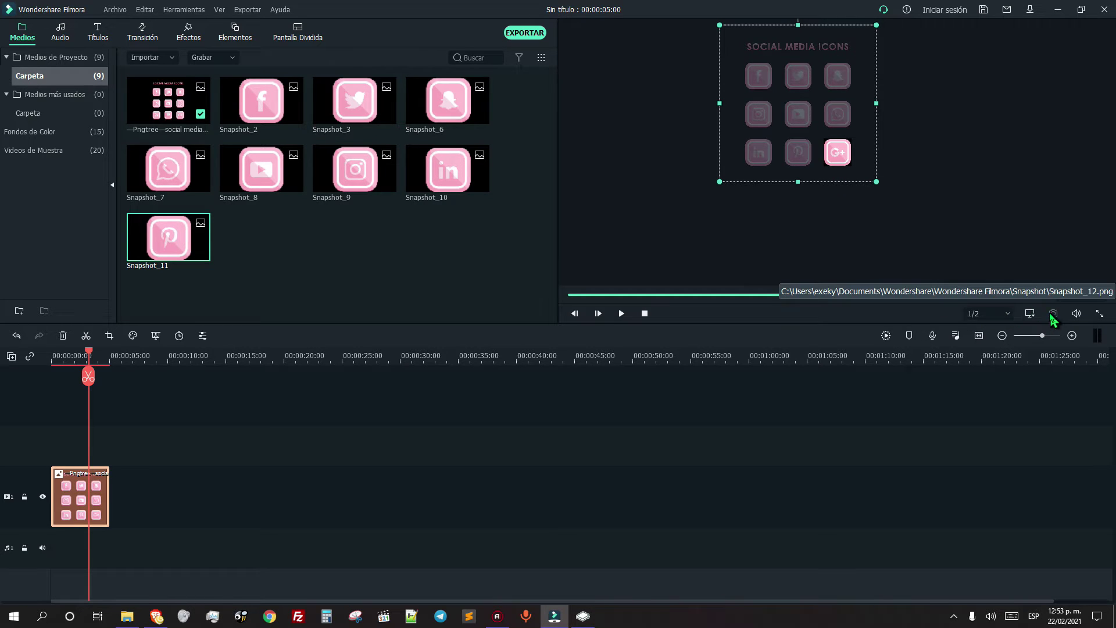
Step: Reveal the Snapshot_12 file in File Explorer and switch to the Brave browser to open pixeldrain's home page
right_click(271, 239)
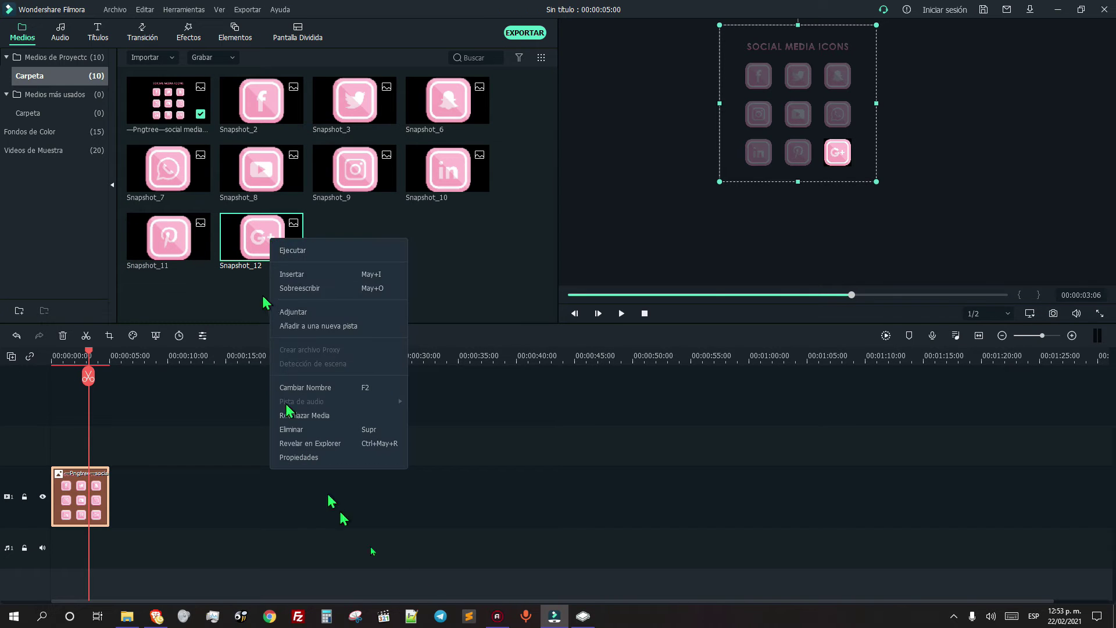
left_click(345, 445)
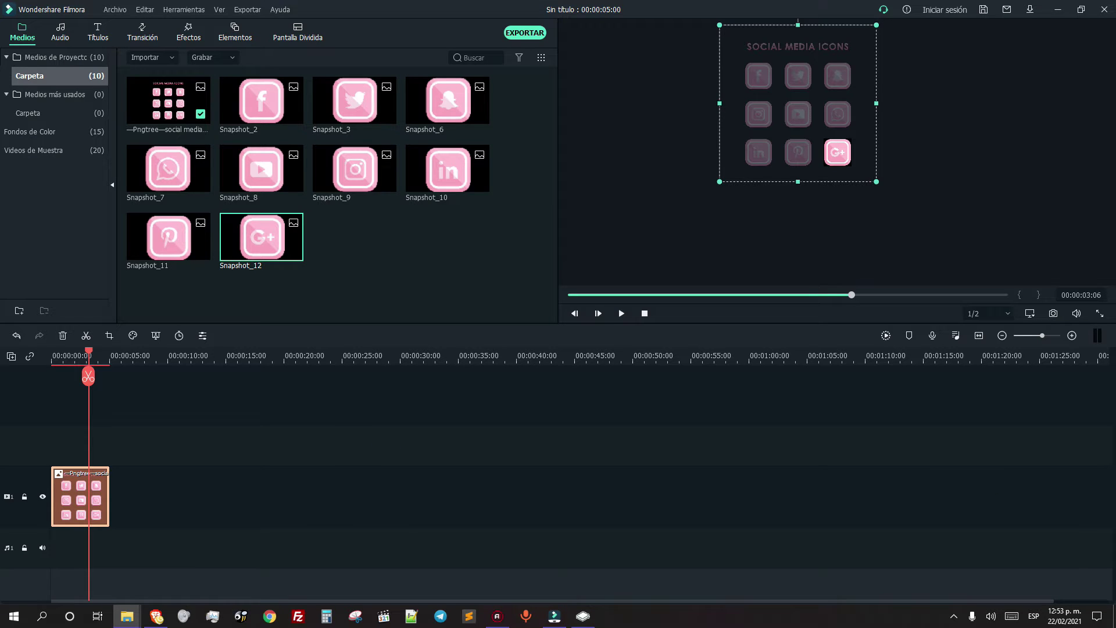
left_click(155, 616)
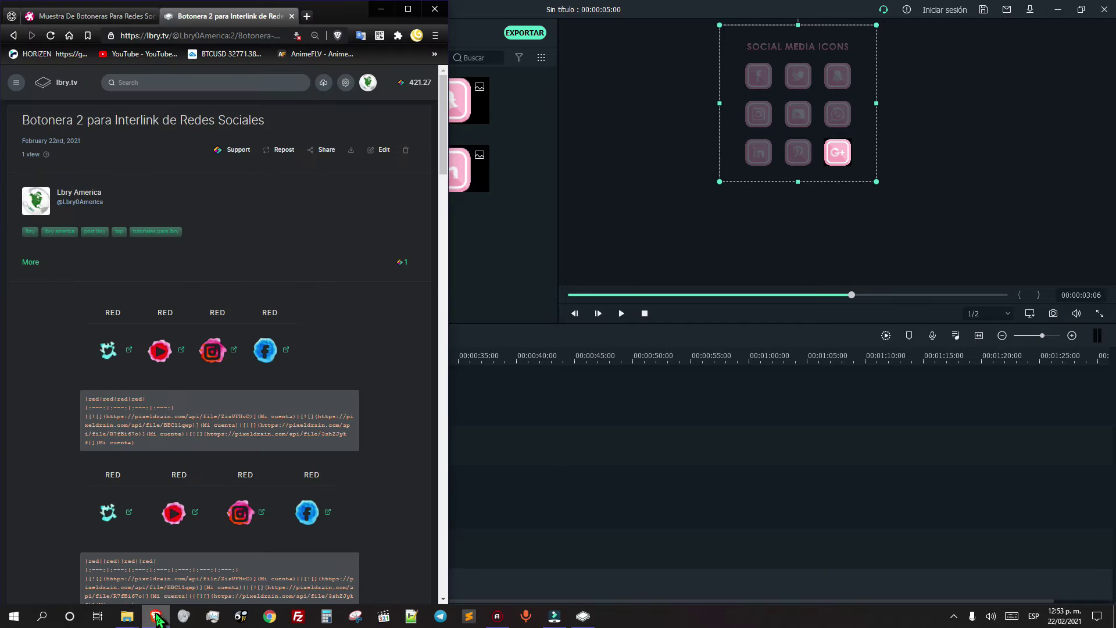
left_click(13, 35)
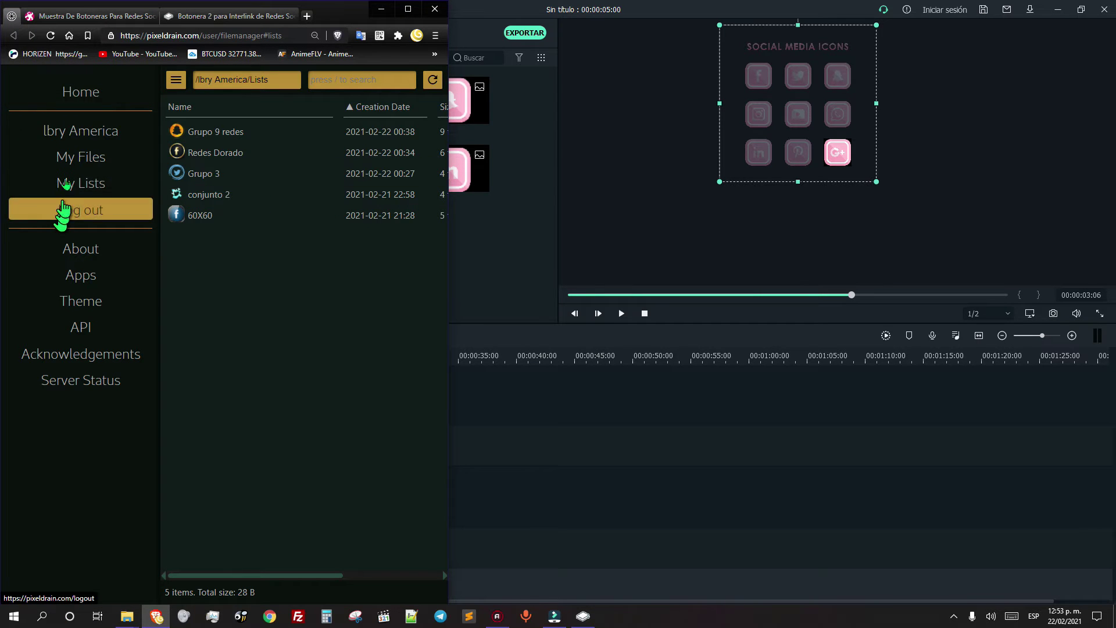
left_click(123, 95)
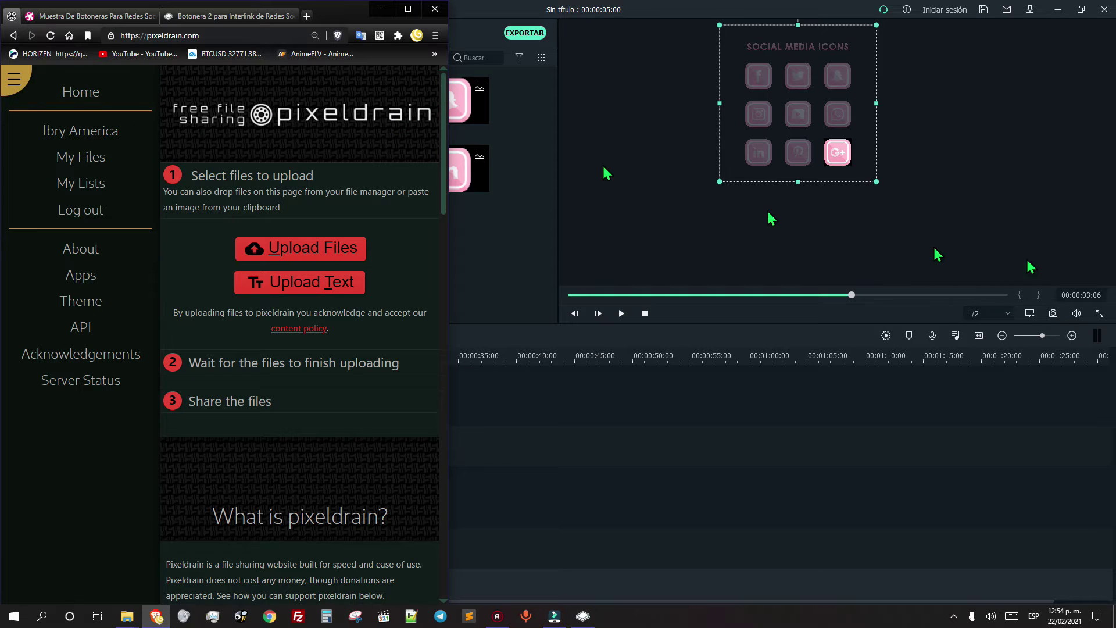
Step: Upload Snapshot_2.png through Snapshot_12.png from the snapshot folder to pixeldrain and look over the uploaded files
key("super+e")
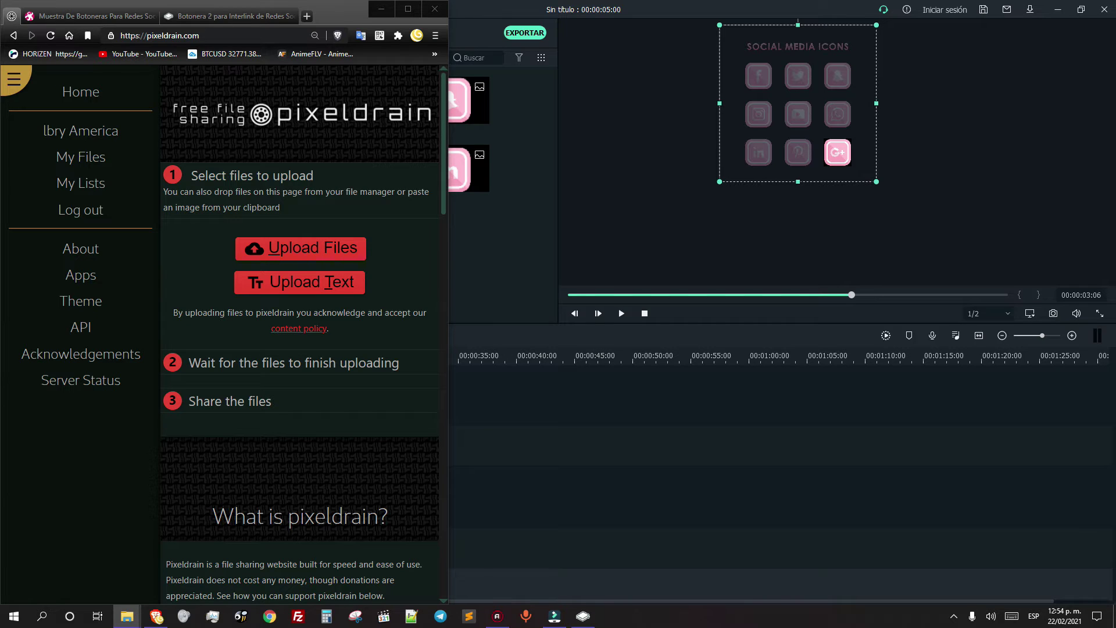
left_click_drag(1108, 349, 282, 250)
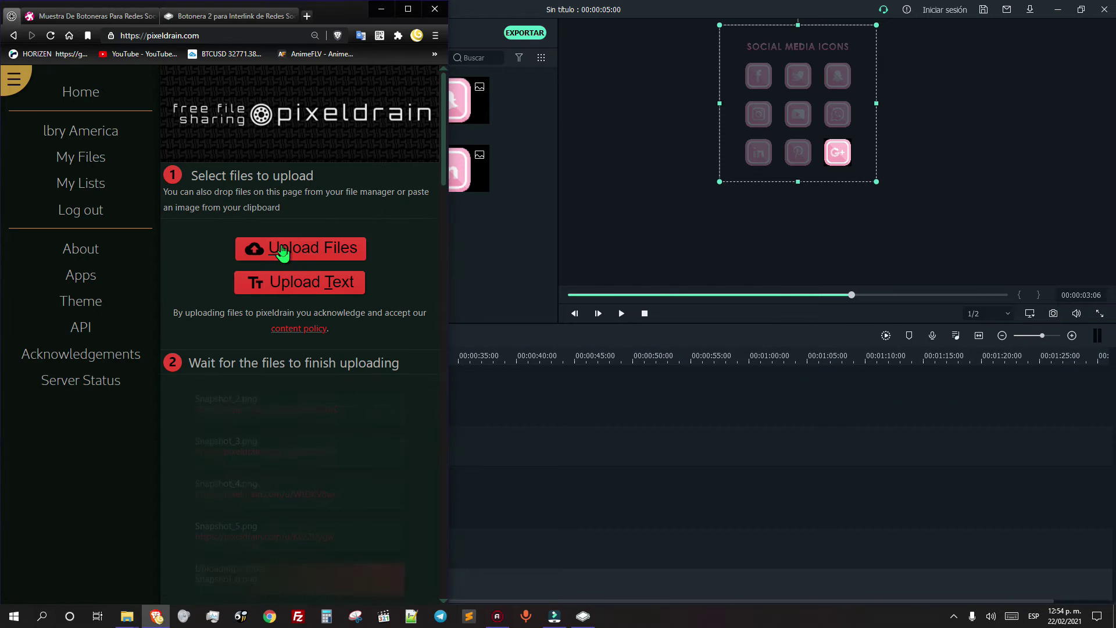
scroll(291, 351, "down", 6)
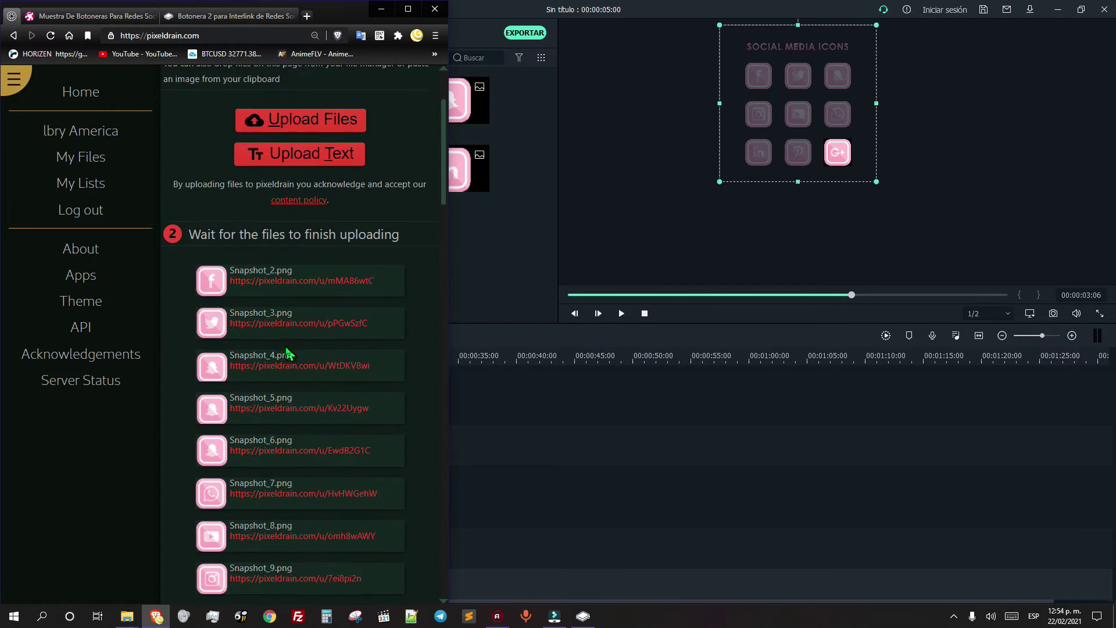
scroll(291, 398, "up", 2)
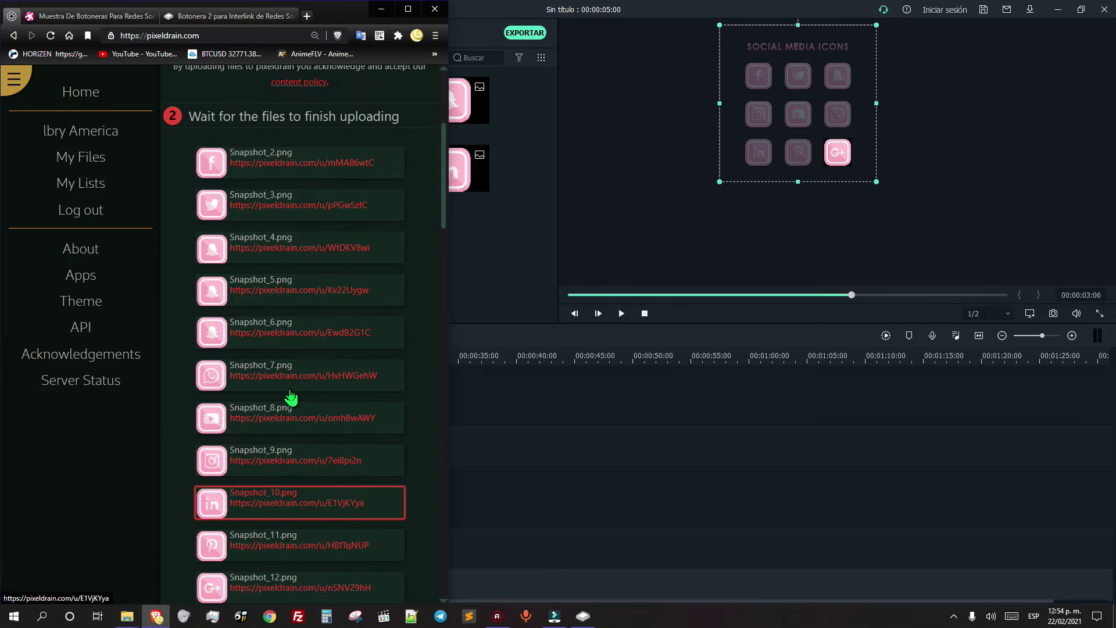
scroll(291, 399, "down", 4)
scroll(302, 424, "up", 2)
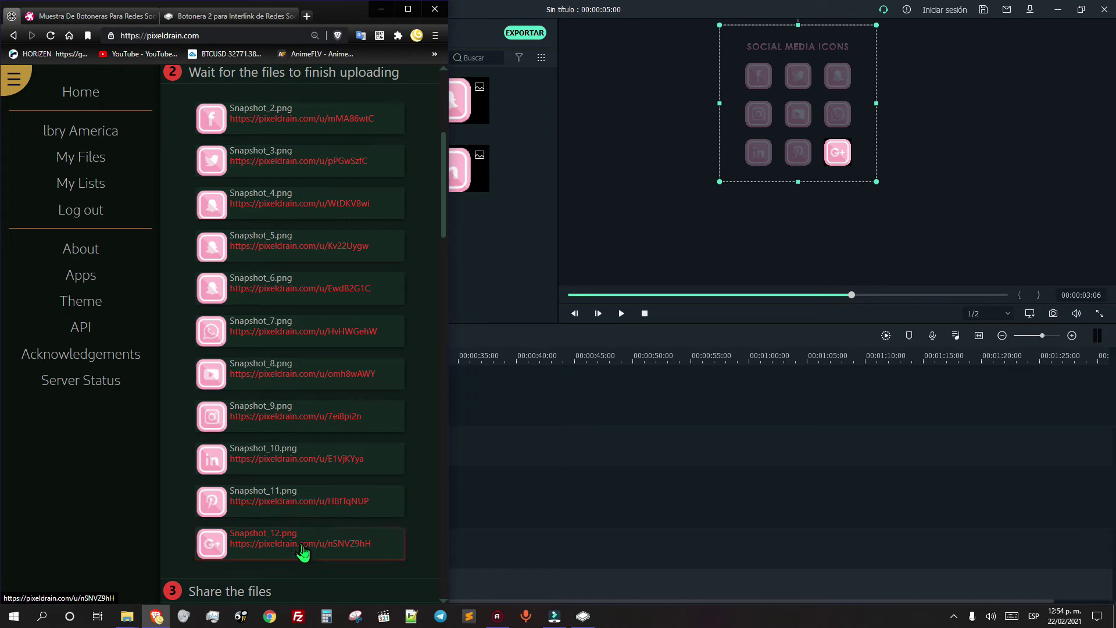
scroll(277, 356, "down", 5)
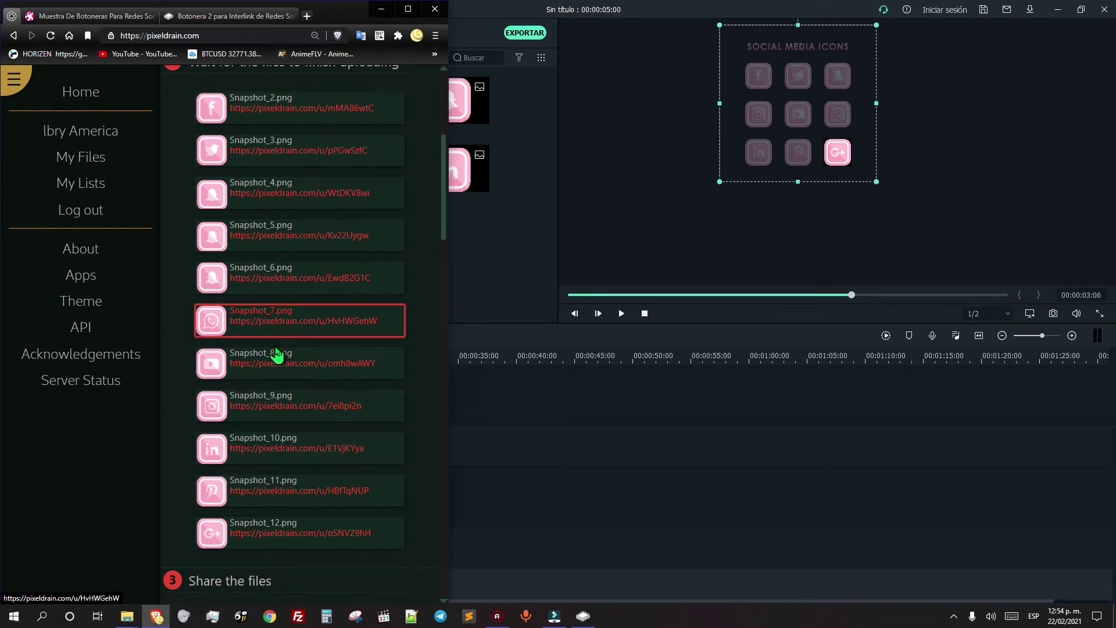
scroll(299, 231, "up", 5)
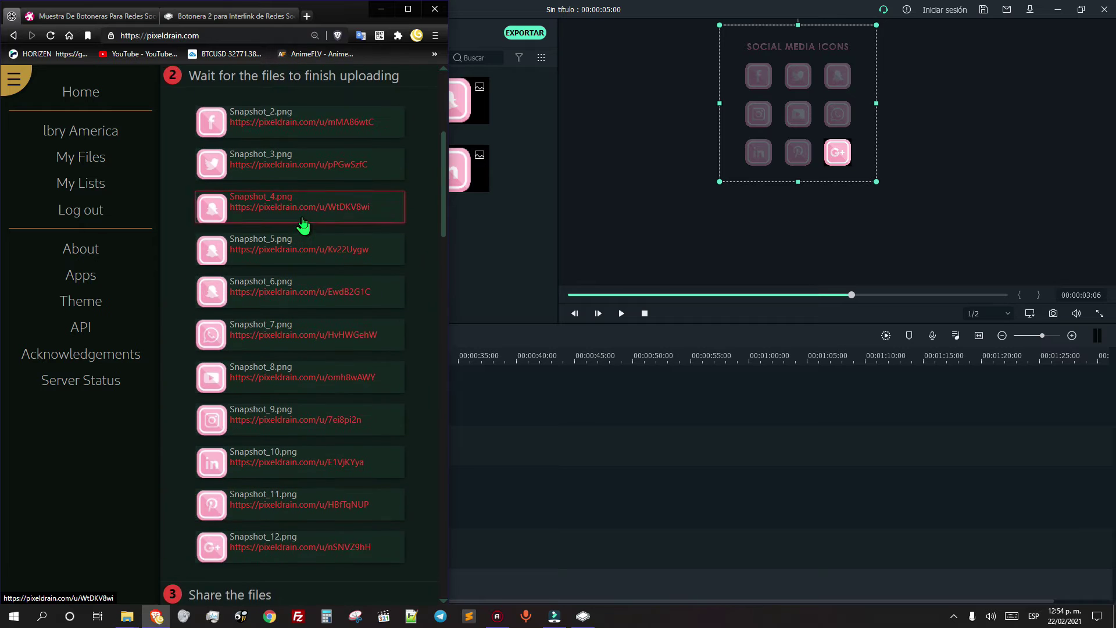
scroll(303, 225, "down", 4)
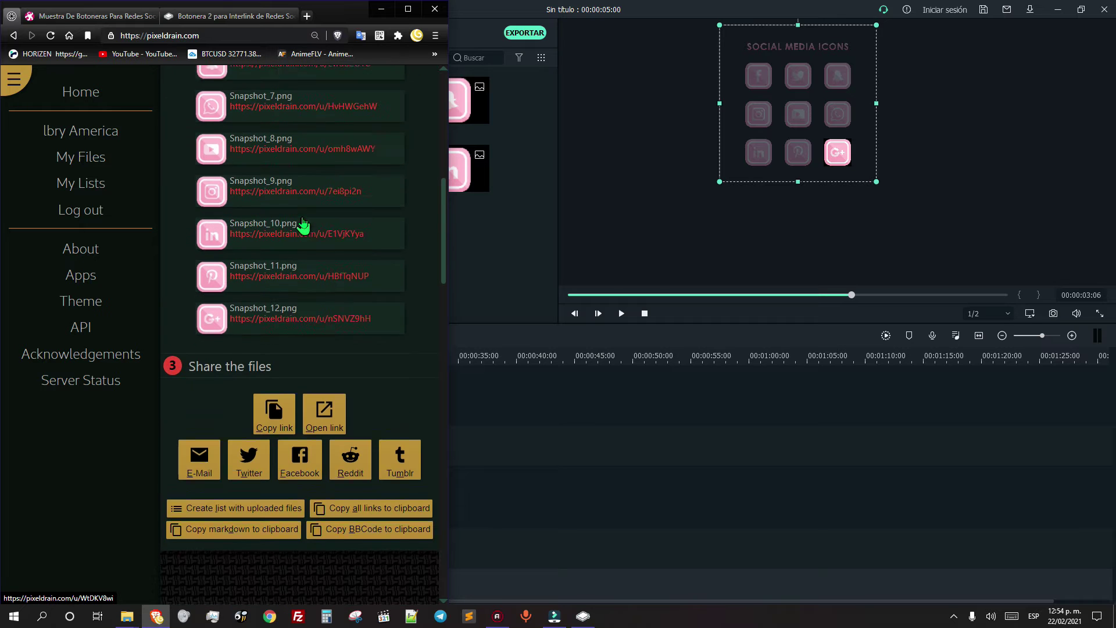
Step: Create a pixeldrain list named Rosa from the uploaded files and open it
left_click(241, 511)
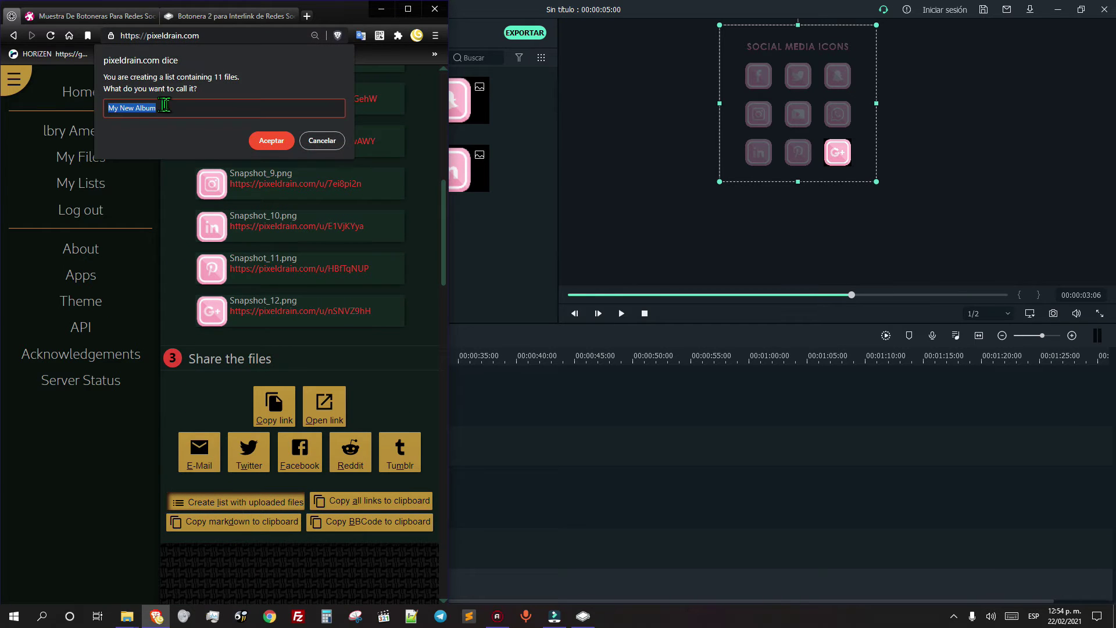
type("Rosa")
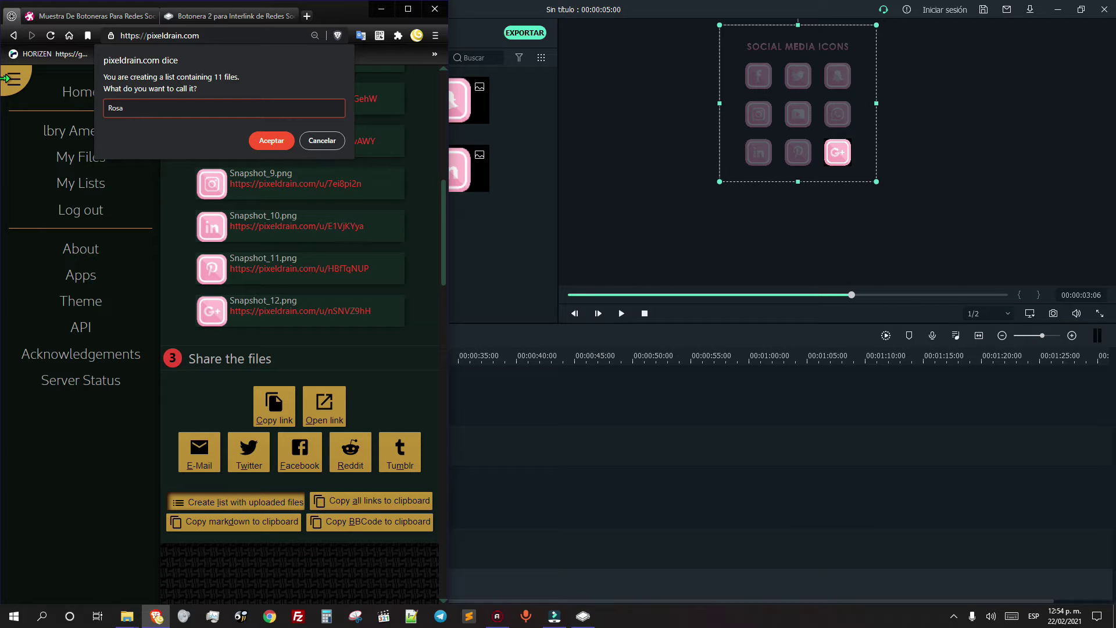
left_click(272, 140)
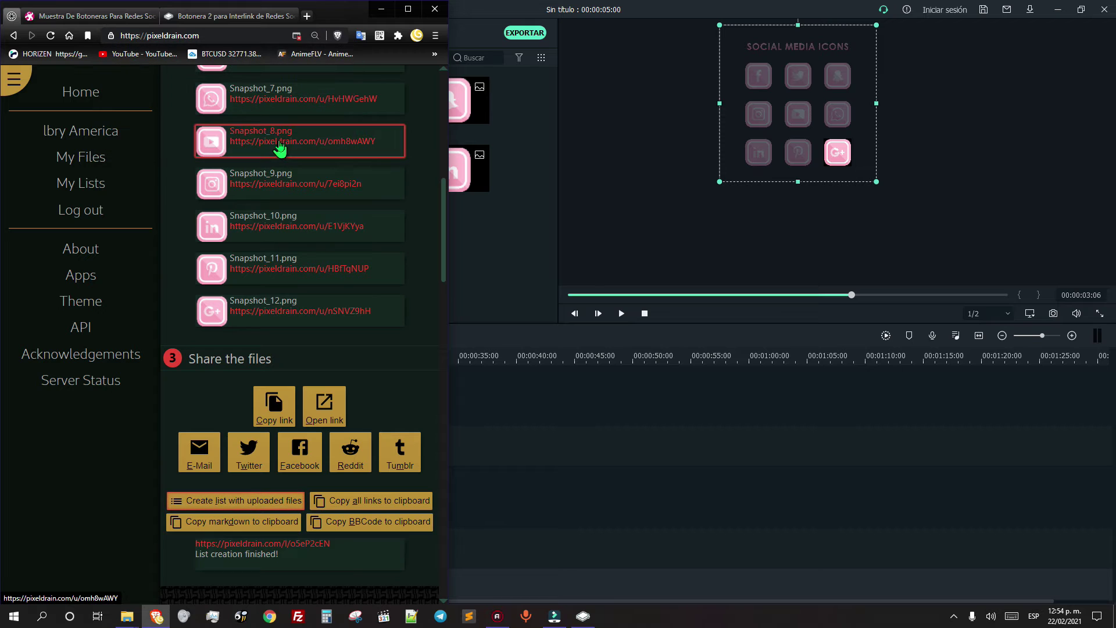
left_click(269, 558)
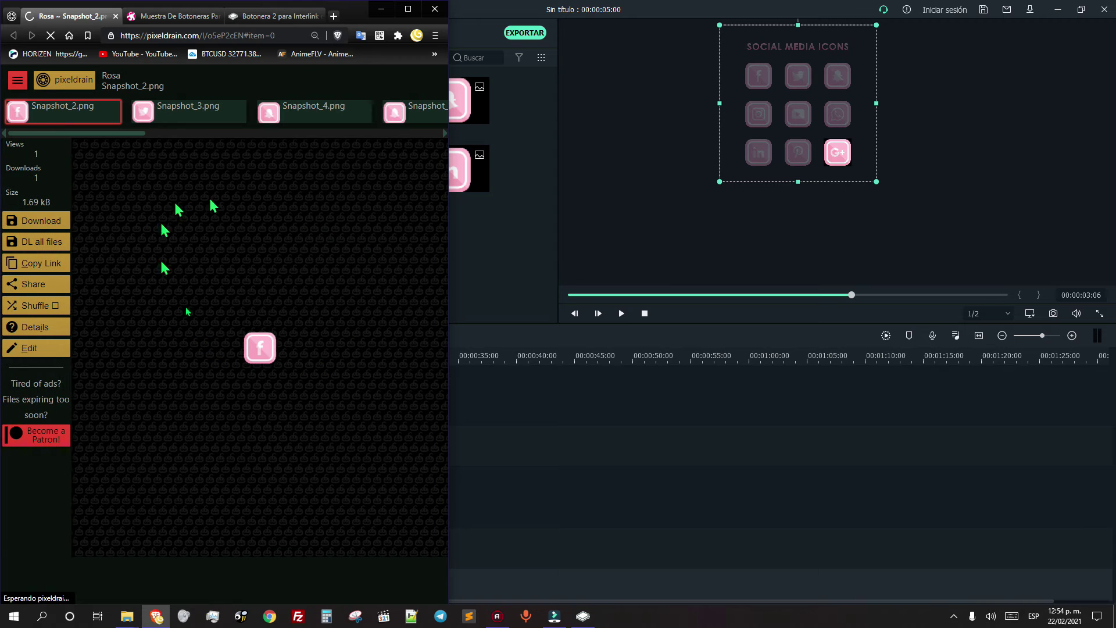
Step: Minimize Filmora, switch to the LBRY app and go back to the channel's content page
left_click(1056, 10)
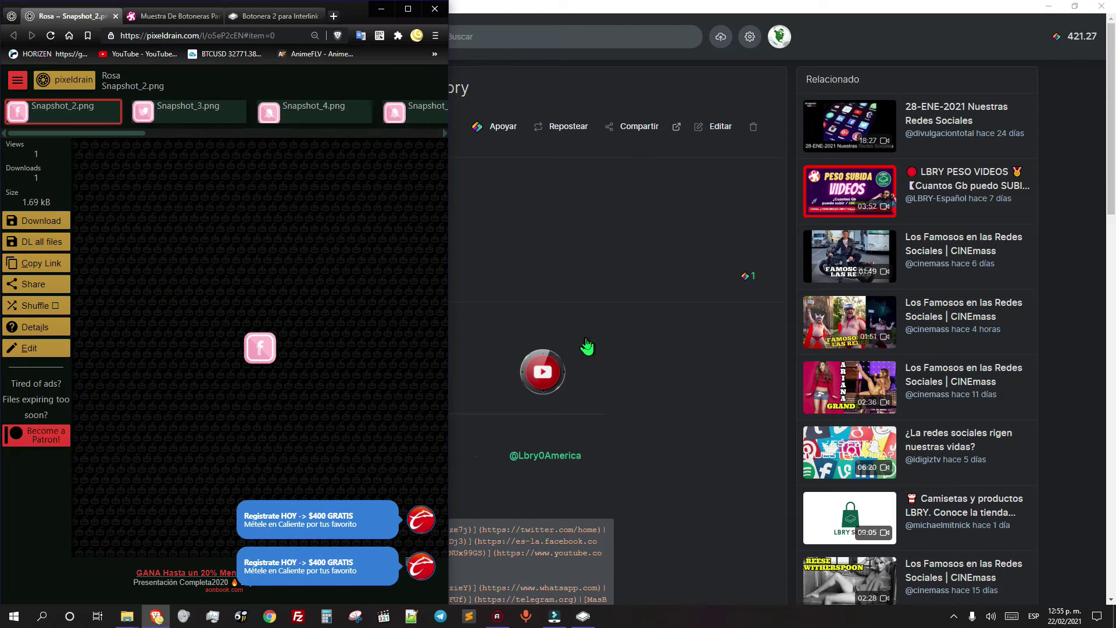
left_click(826, 46)
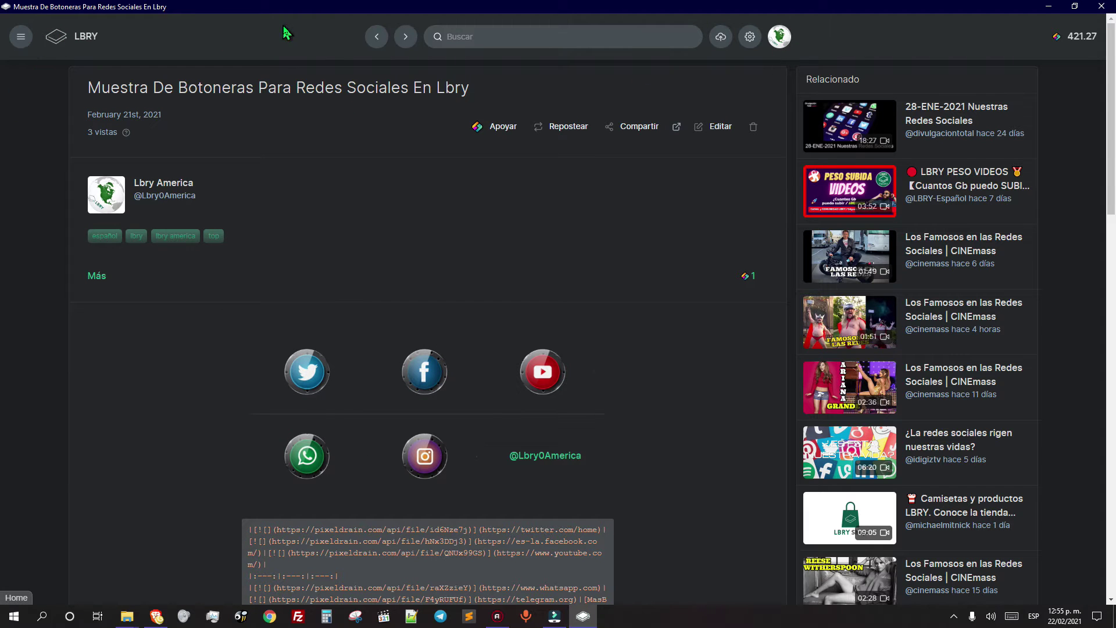
left_click(376, 39)
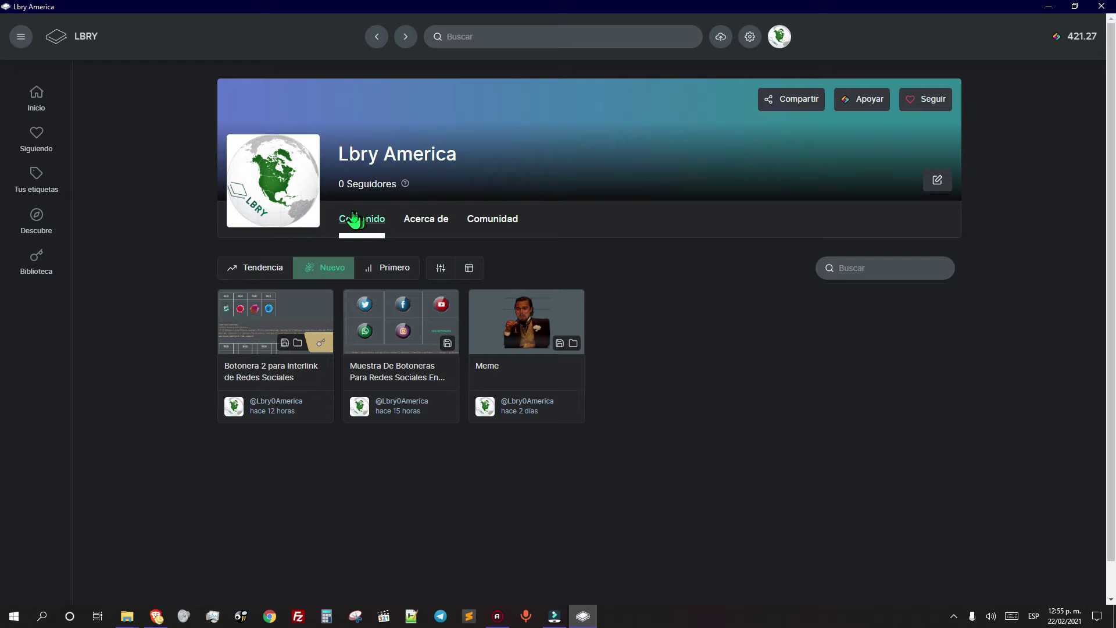
left_click(720, 38)
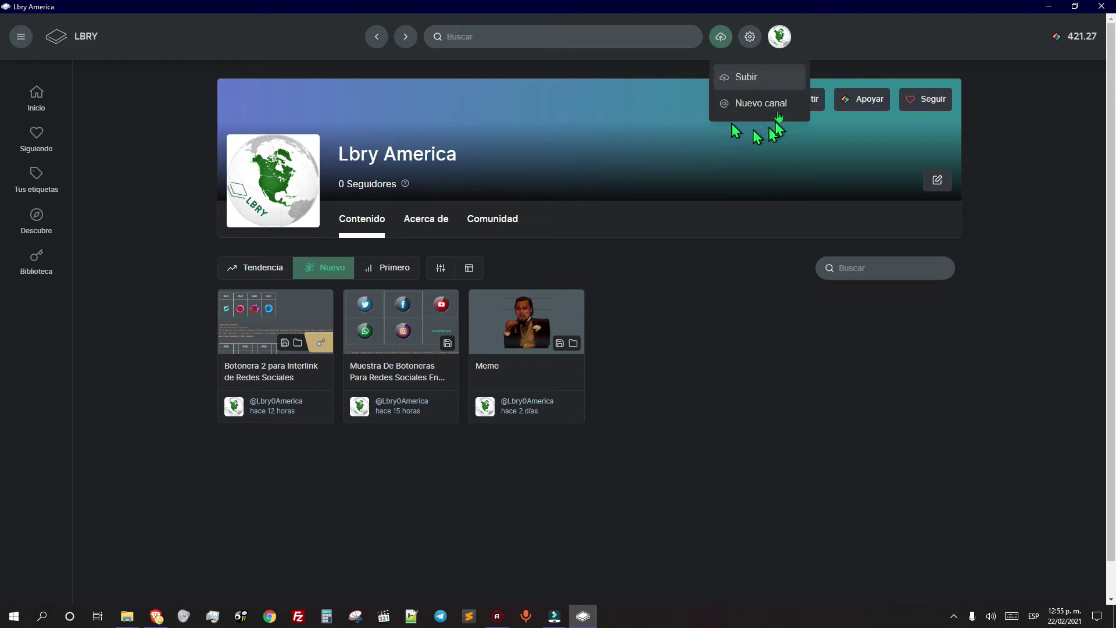
left_click(761, 79)
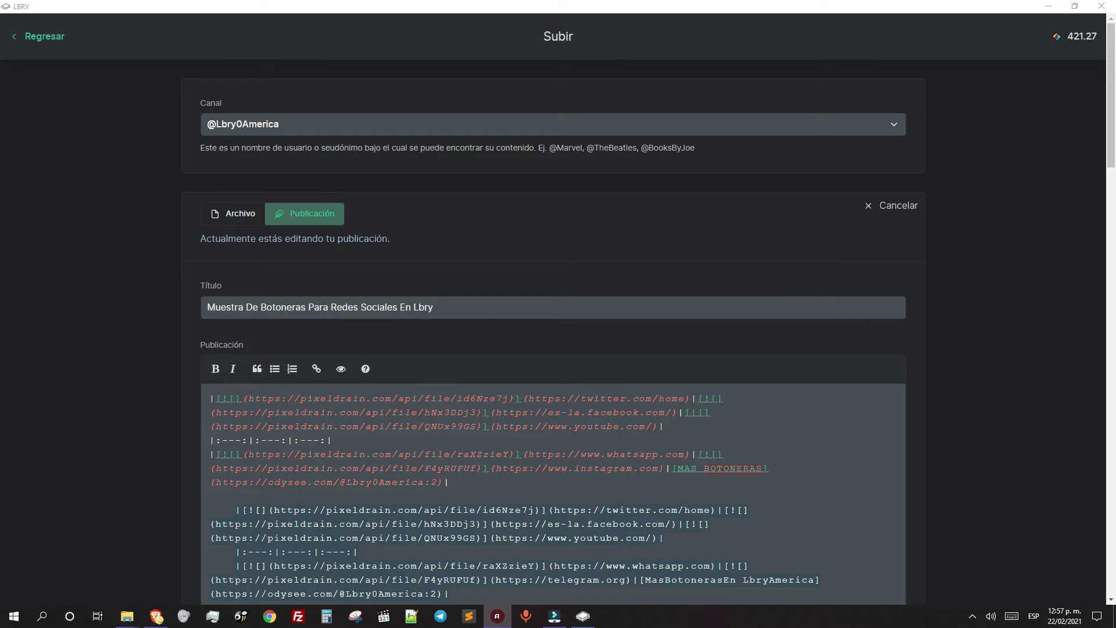
left_click(26, 37)
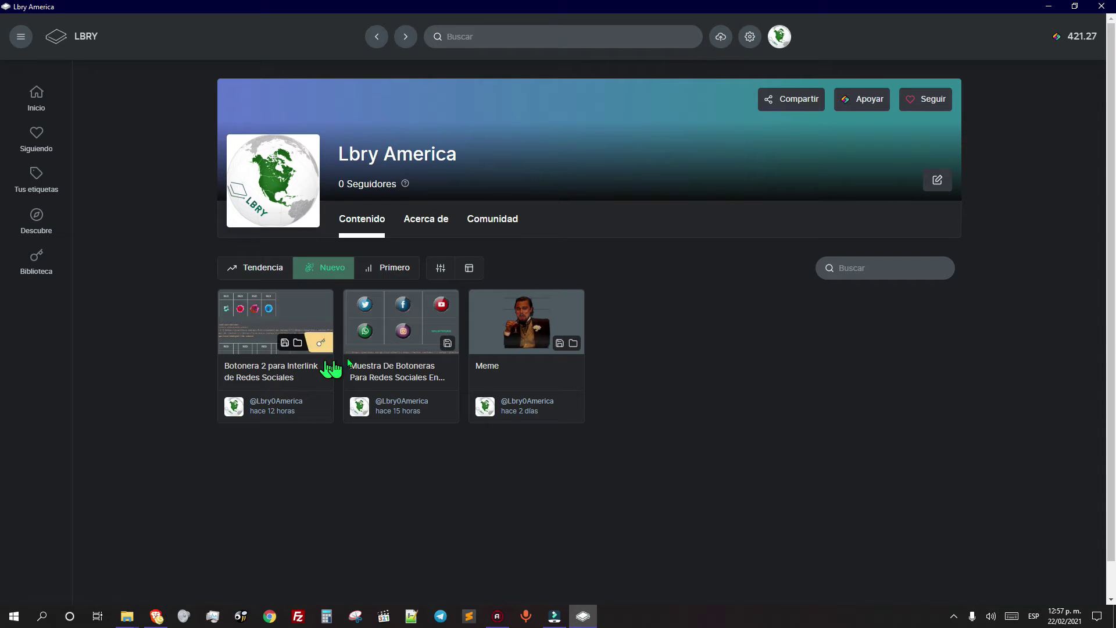
Step: Start a new upload in the channel and set the post title to "Botones Pink!"
left_click(721, 37)
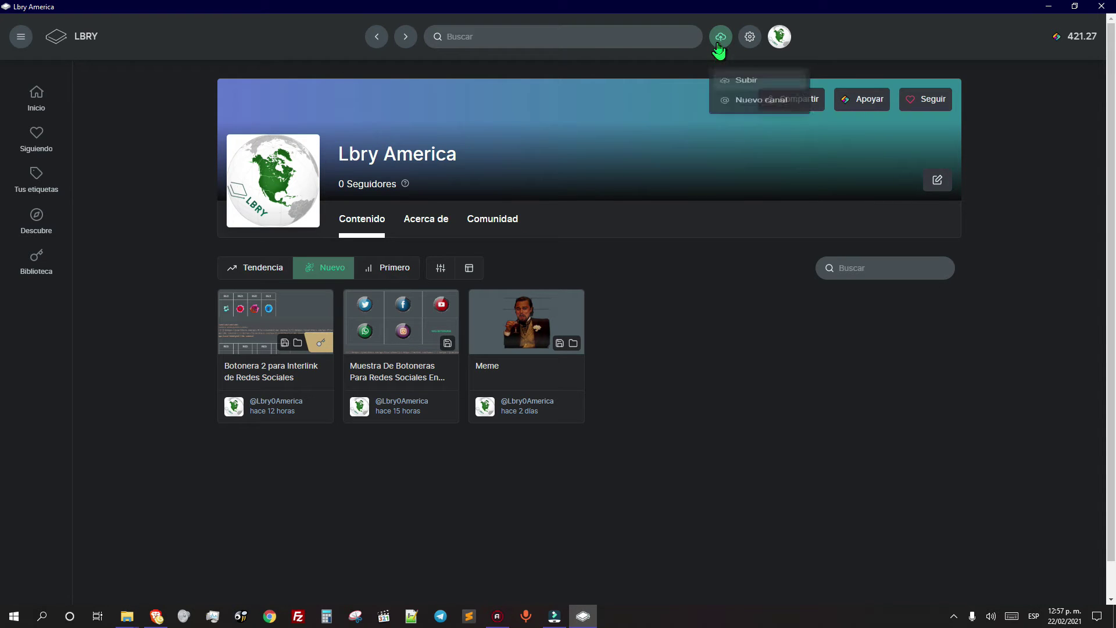
left_click(744, 80)
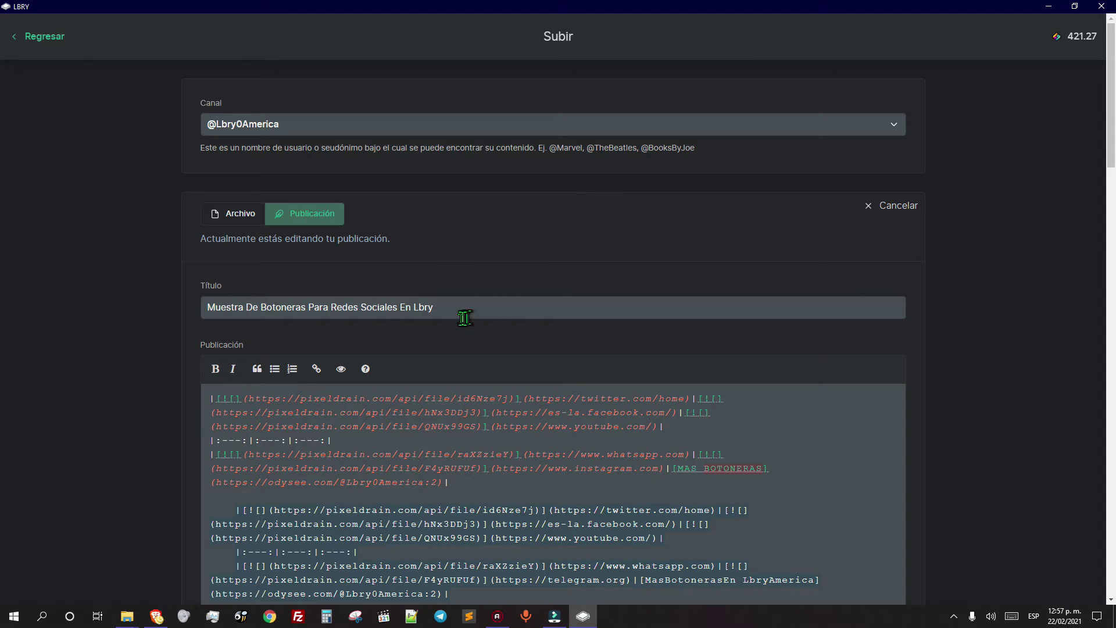
left_click_drag(452, 307, 138, 292)
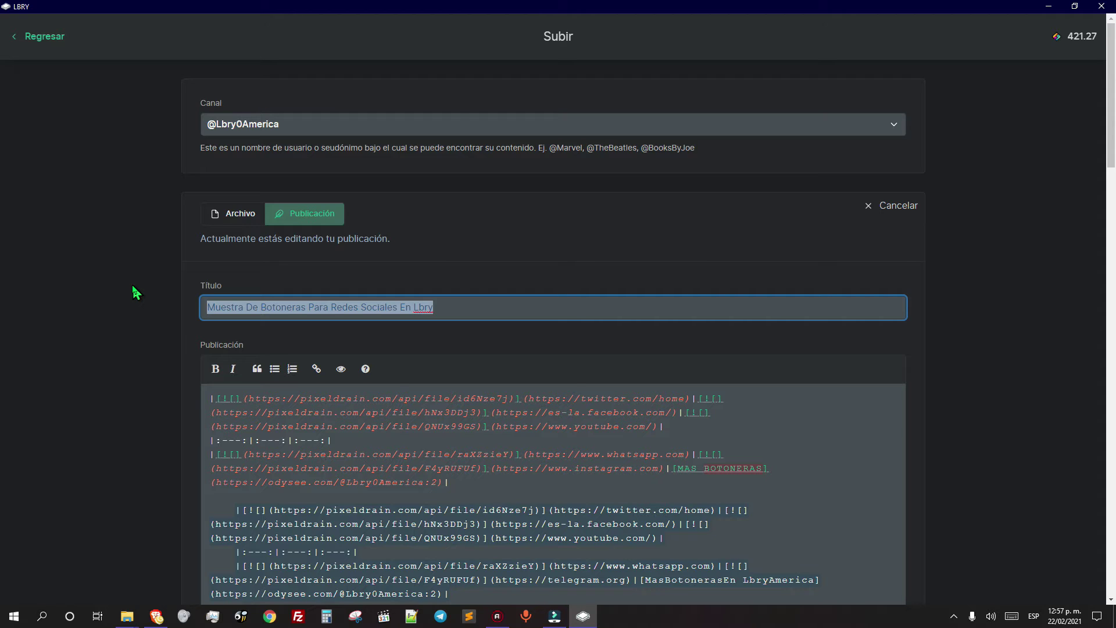
type("Botones Pink!")
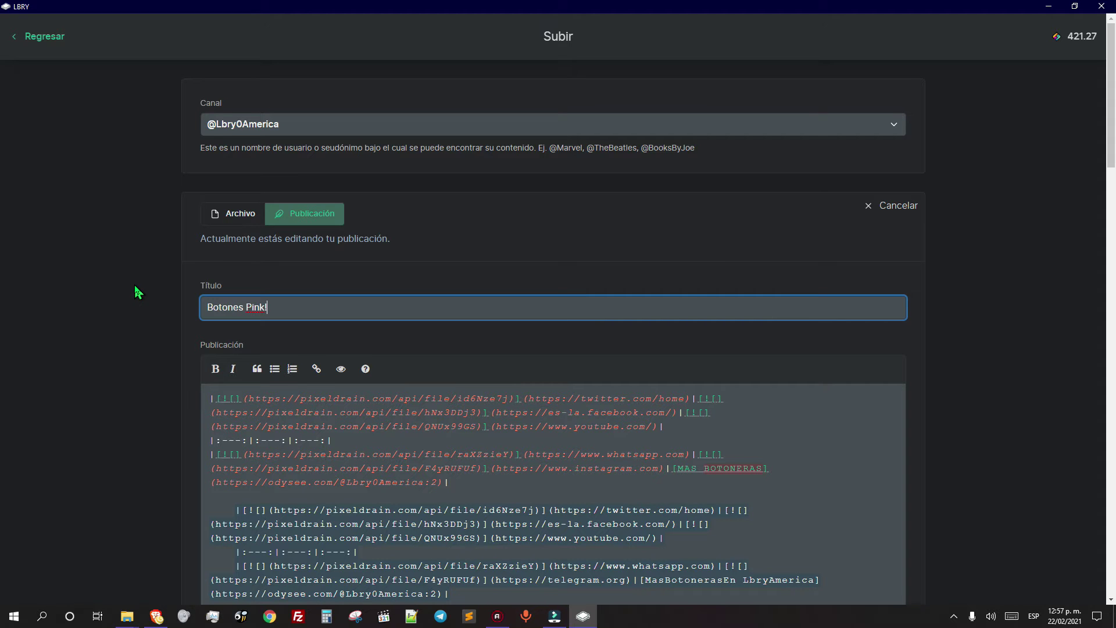
Step: Insert twenty blank lines above the existing table code and begin an empty Markdown image link on the first line
scroll(490, 538, "down", 3)
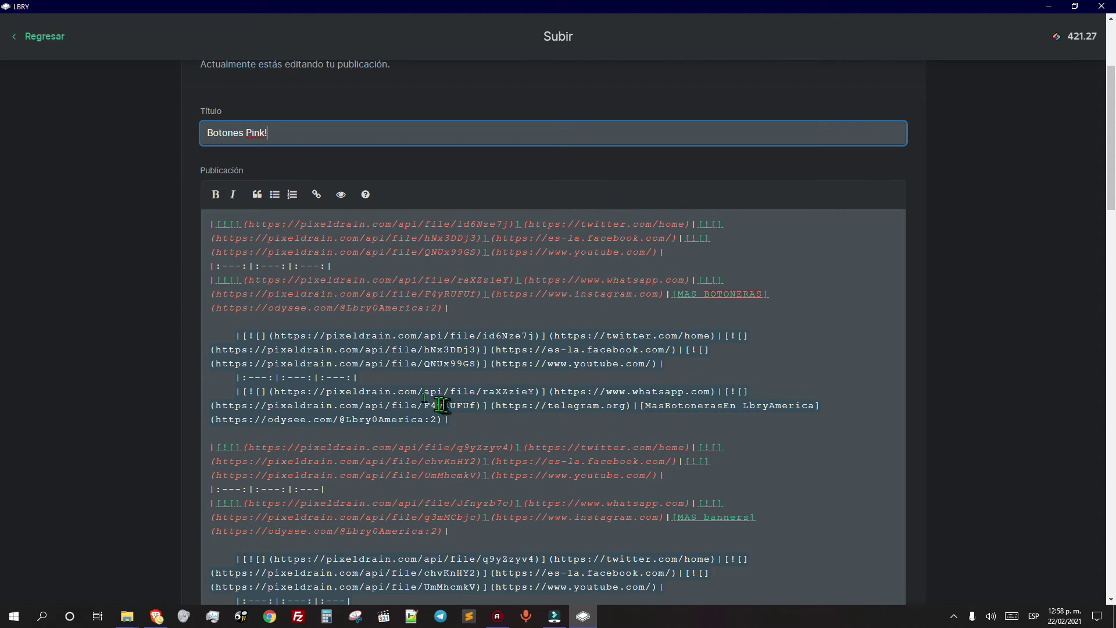
left_click(209, 224)
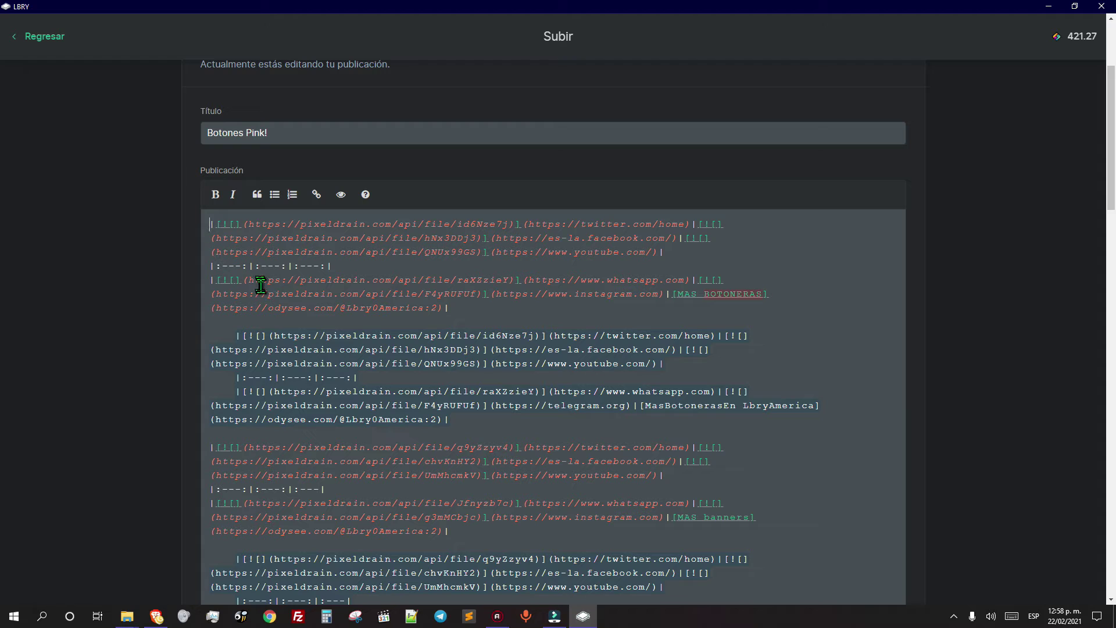
key("Return")
key("Return")
key("Return")
key("Return")
key("Return")
key("Return")
key("Return")
key("Return")
key("Return")
key("Return")
key("Return")
key("Return")
key("Return")
key("Return")
key("Return")
key("Return")
key("Return")
key("Return")
key("Return")
key("Return")
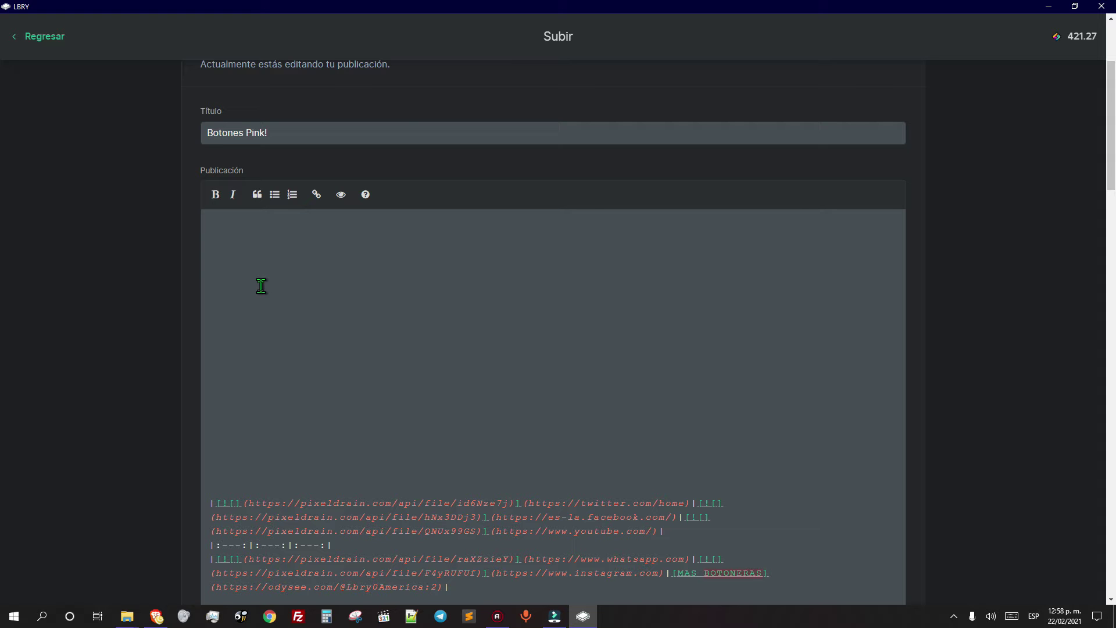
scroll(386, 450, "down", 2)
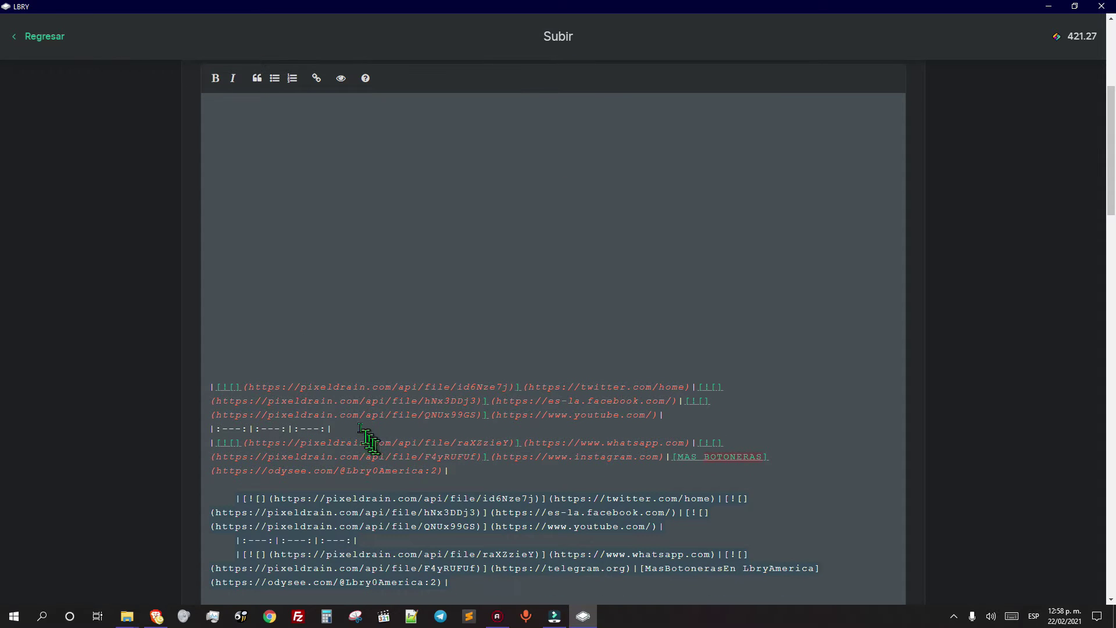
scroll(333, 340, "up", 2)
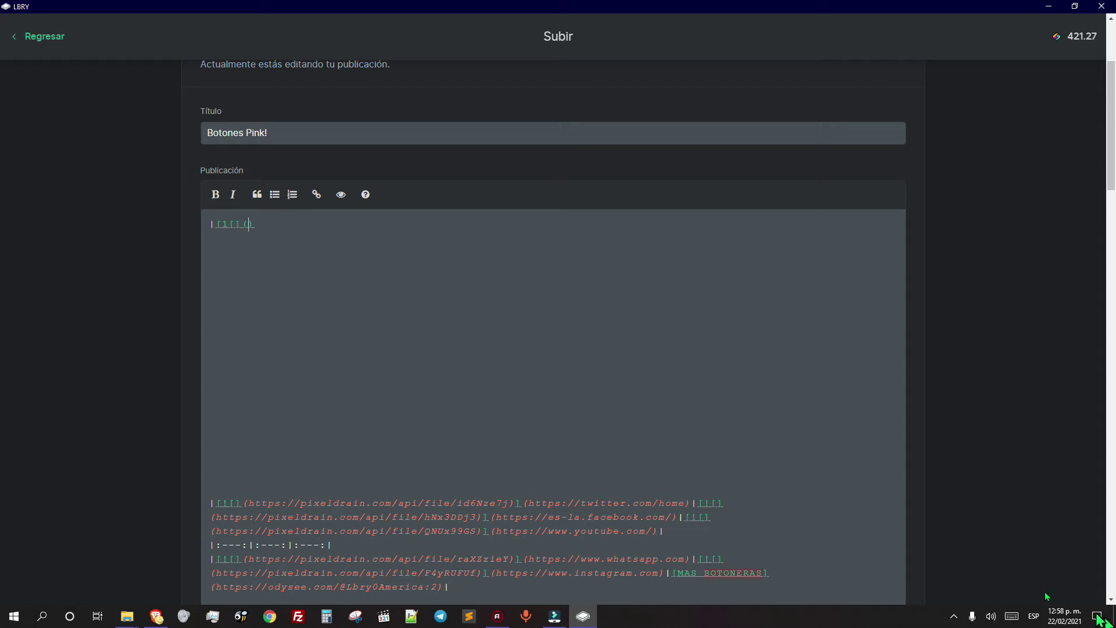
Step: Switch to the Brave browser and copy the image address of the pink Facebook button, Snapshot_2.png, from the Rosa list
left_click(157, 616)
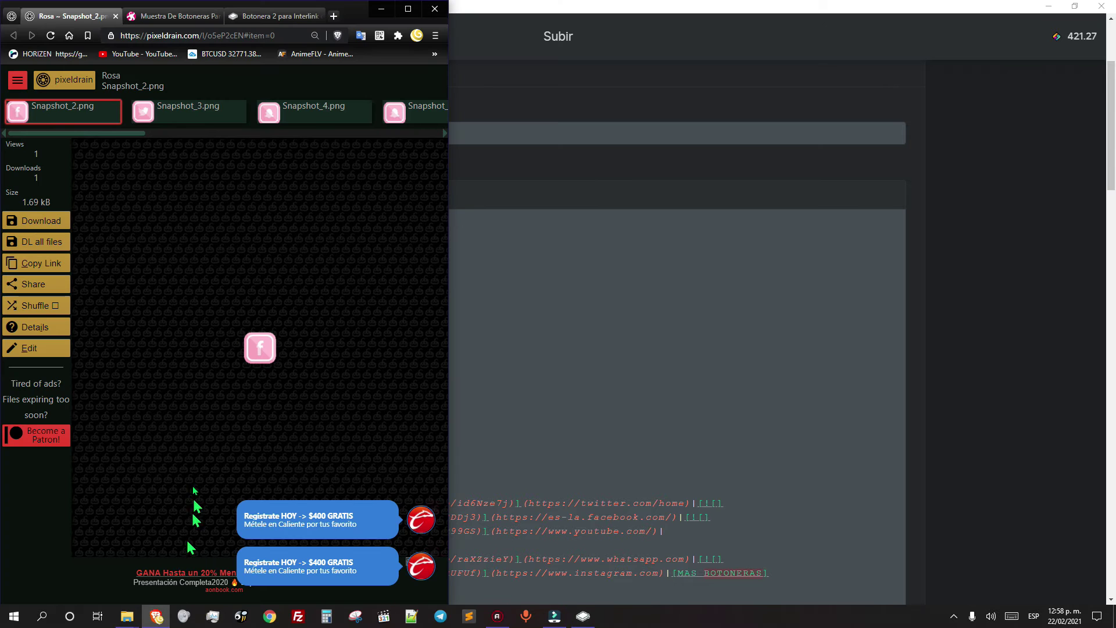
right_click(264, 358)
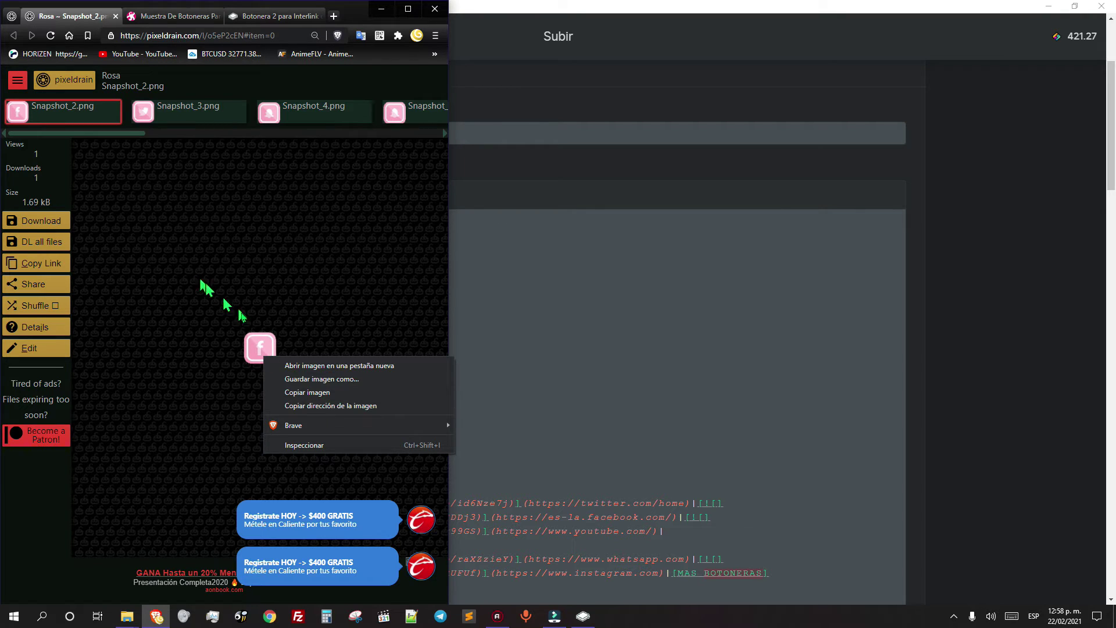
left_click(257, 339)
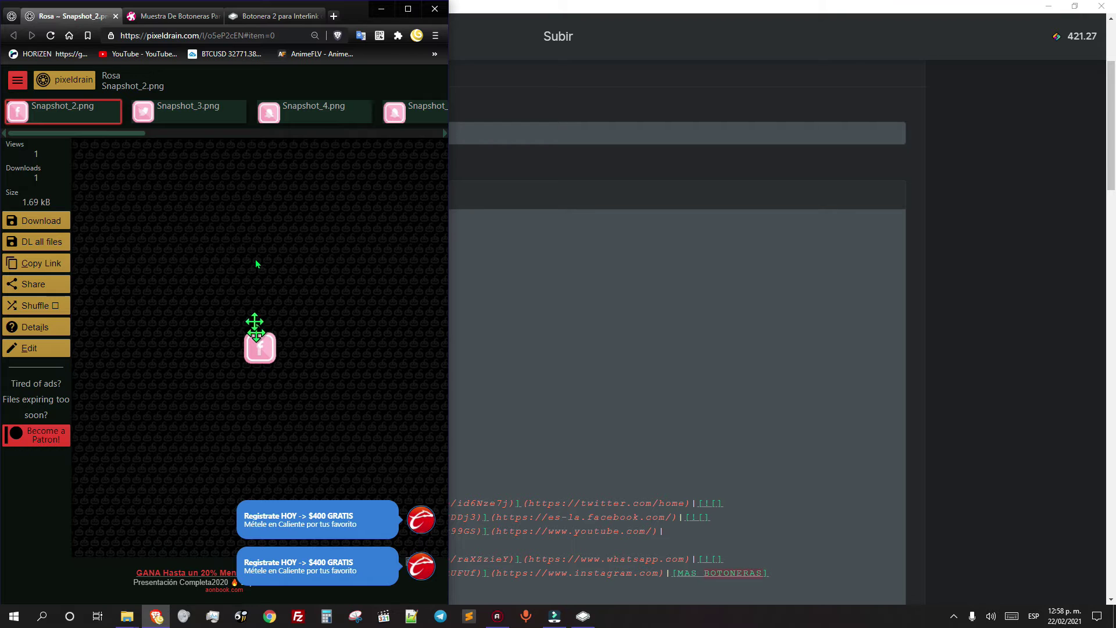
left_click(134, 35)
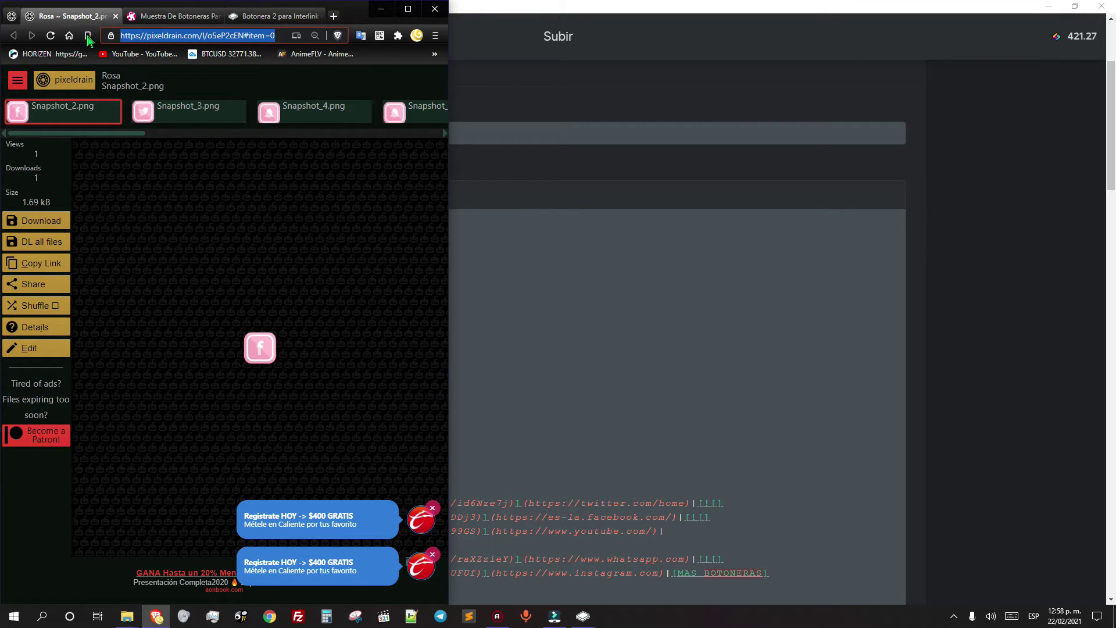
left_click(201, 214)
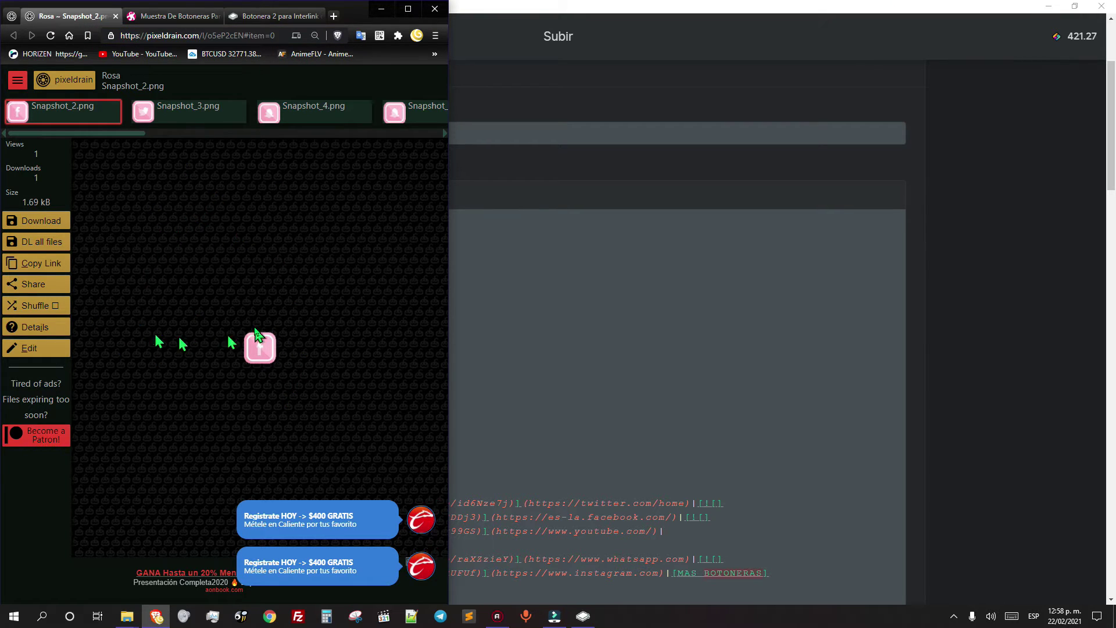
right_click(261, 349)
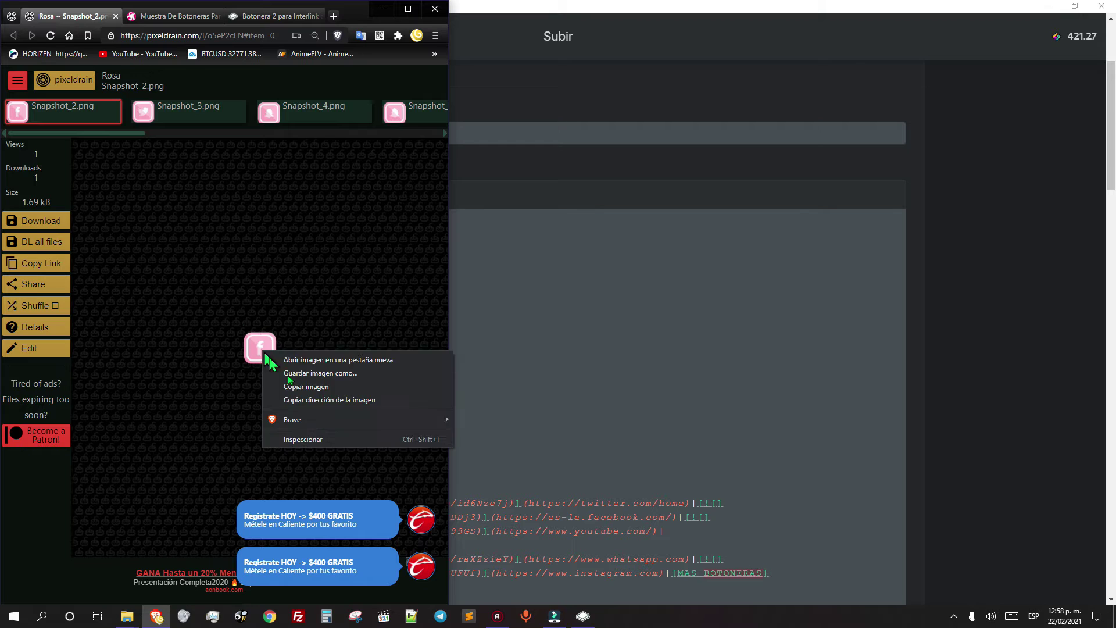
left_click(401, 401)
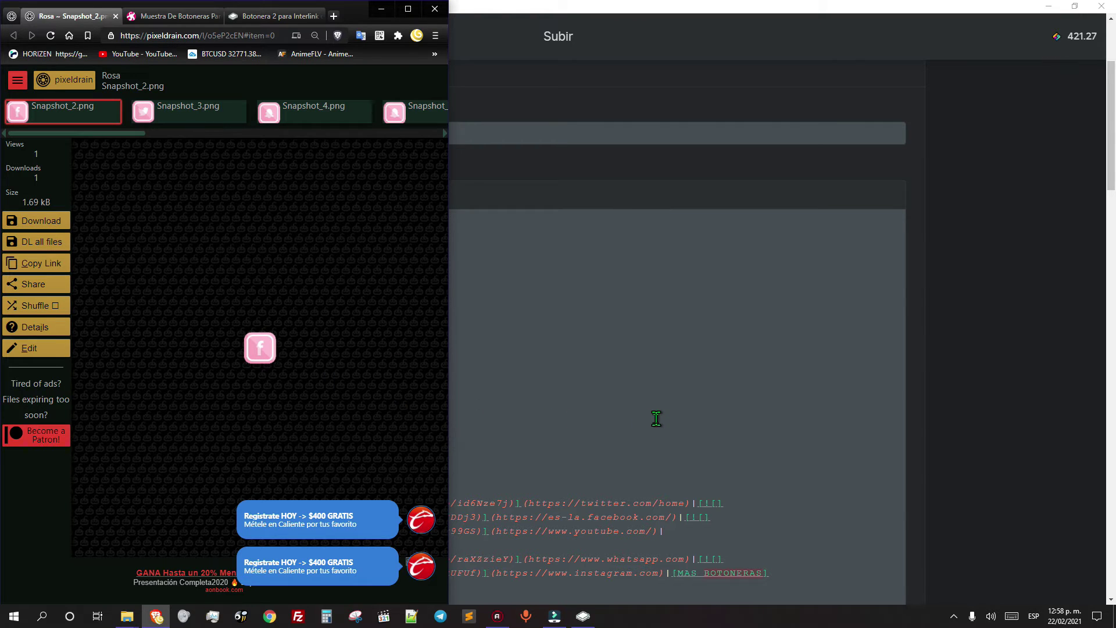
left_click(656, 419)
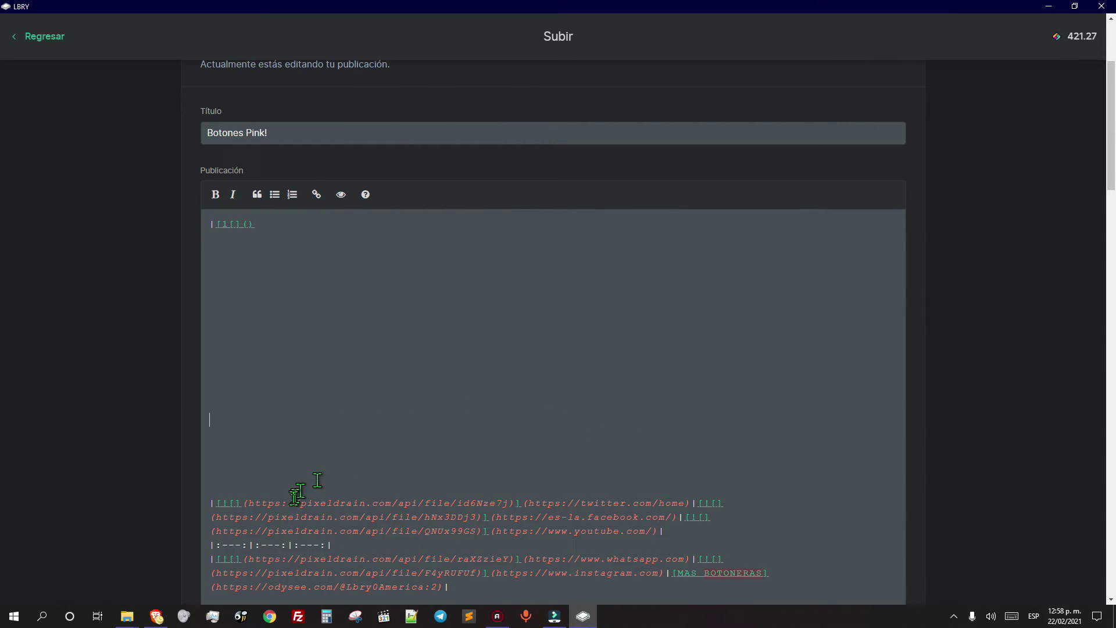
left_click(249, 227)
type("(")
type("https://pixeldrain.com/api/file/mMA86wtC")
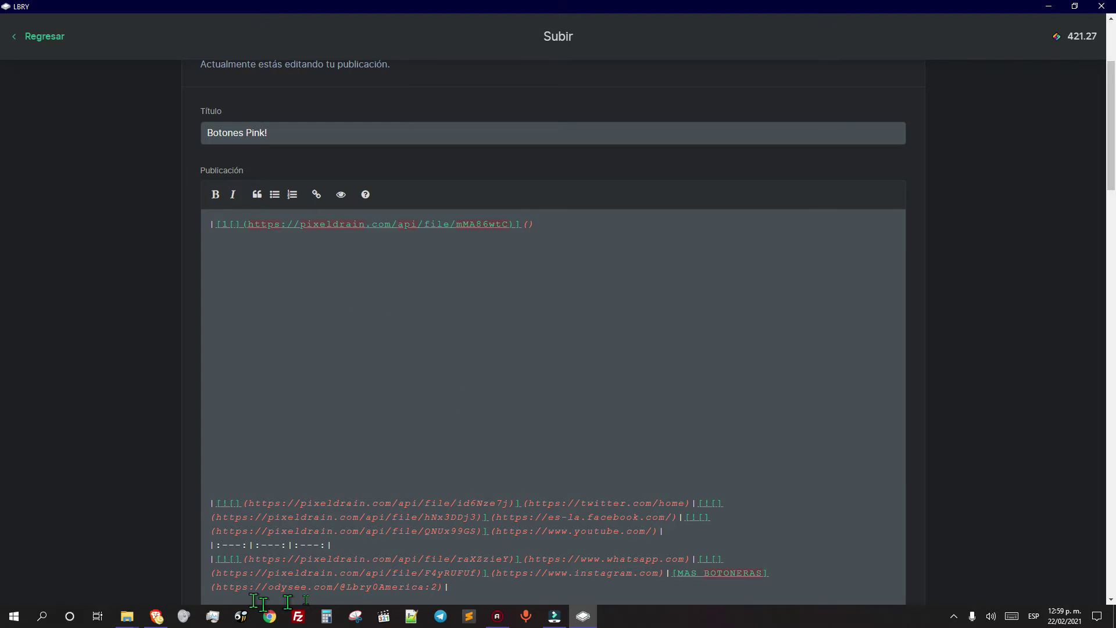
left_click(156, 616)
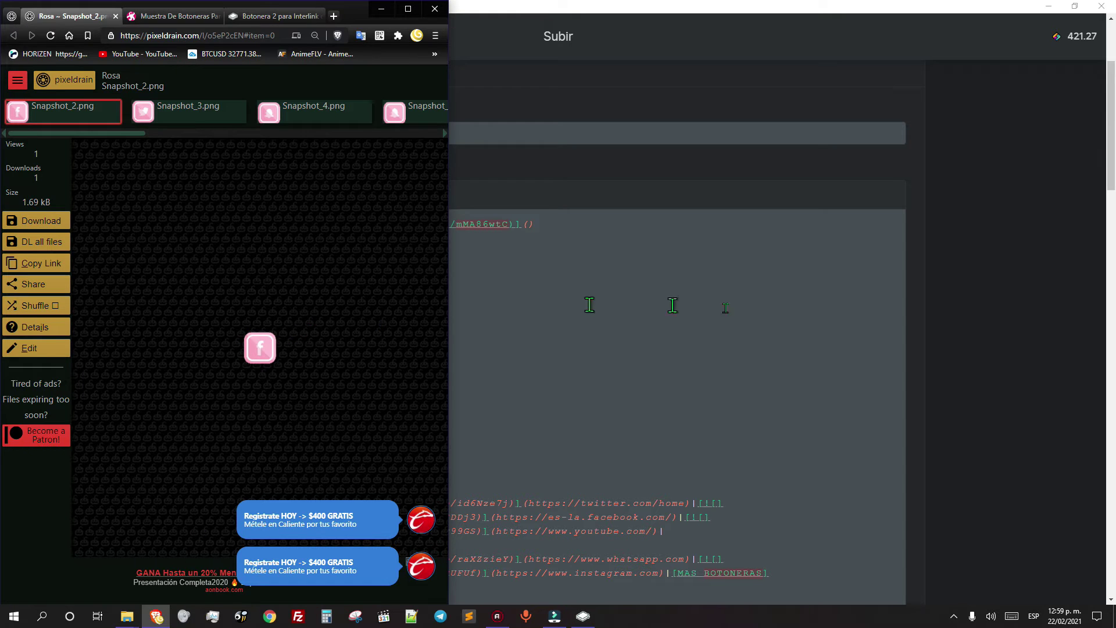
left_click(729, 320)
scroll(700, 417, "down", 2)
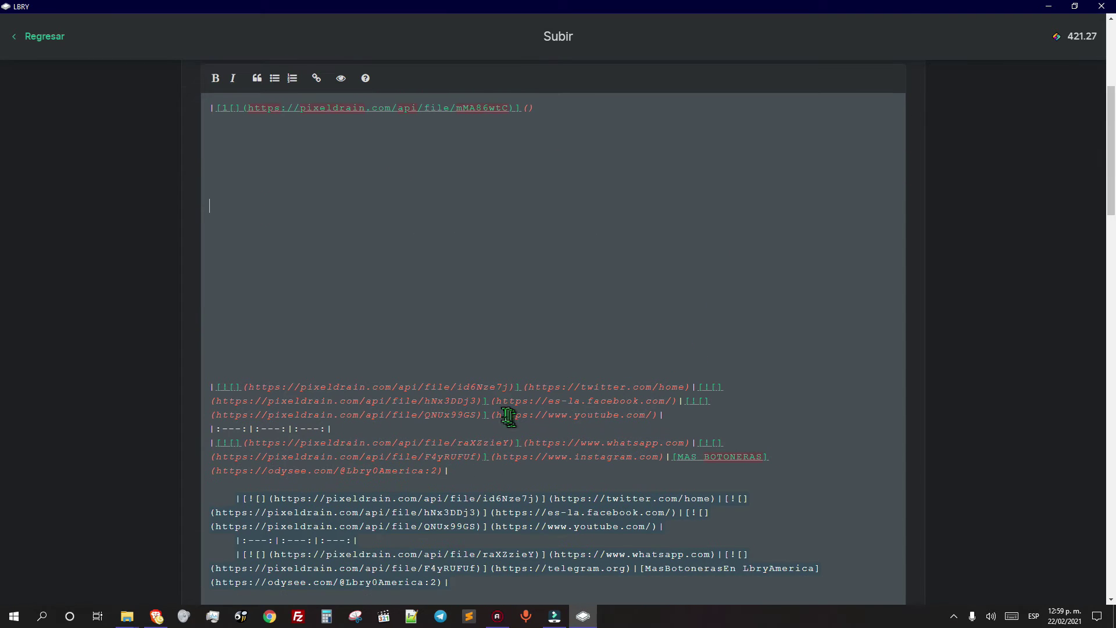
left_click_drag(494, 402, 540, 402)
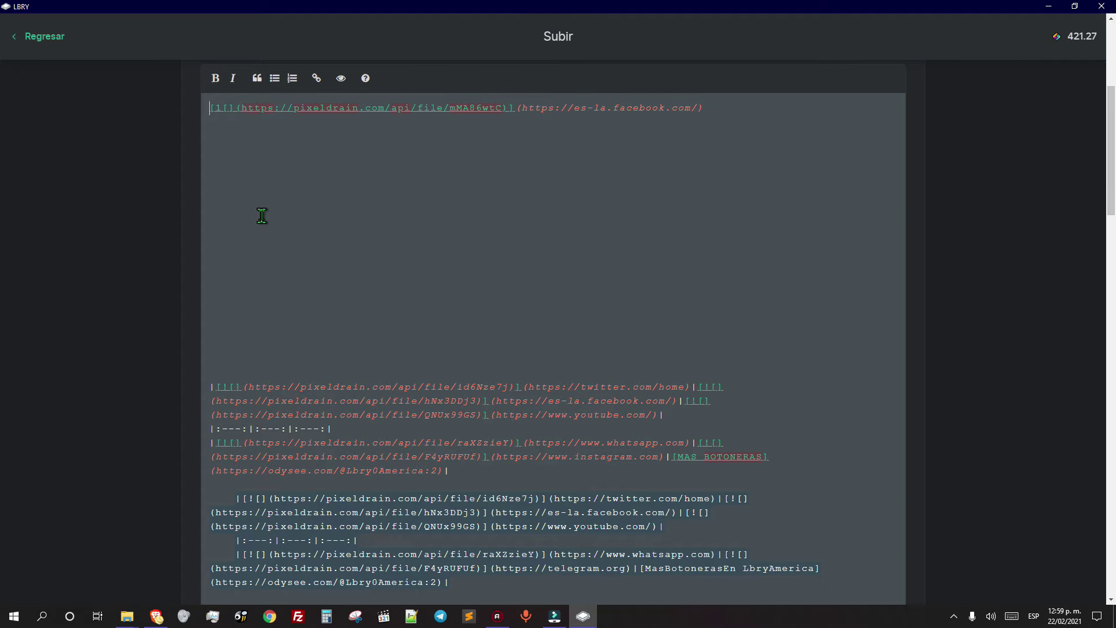
scroll(342, 265, "up", 3)
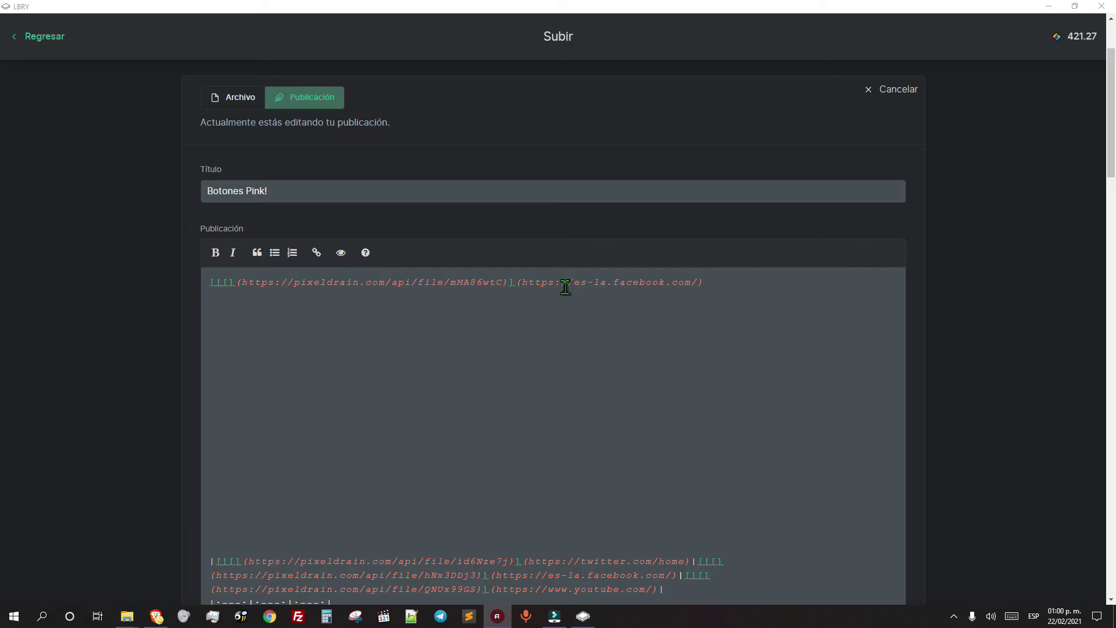
Step: Preview the post, test the pink Facebook button's link, and compare the link address in the code with the opened page
left_click(342, 255)
left_click(225, 314)
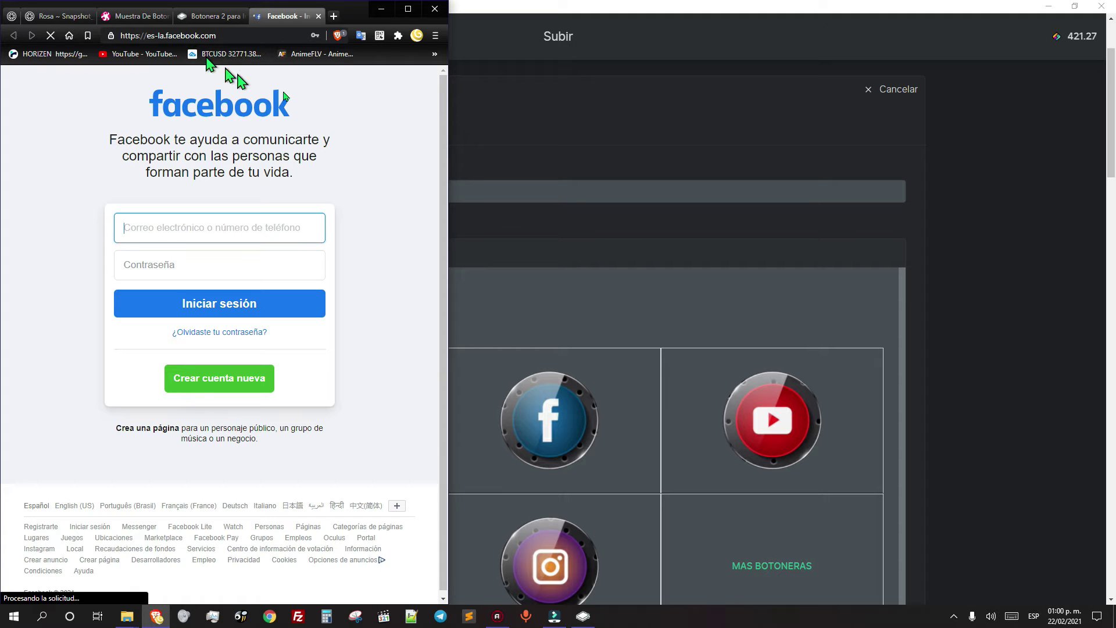
left_click(613, 241)
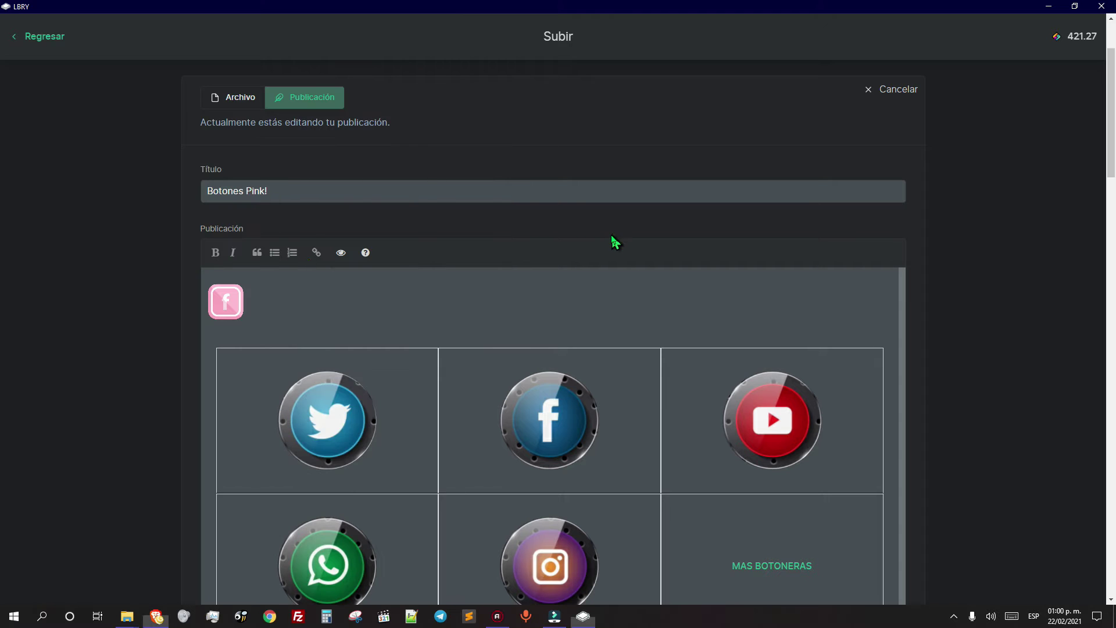
left_click(341, 253)
left_click(523, 284)
key("shift+Home")
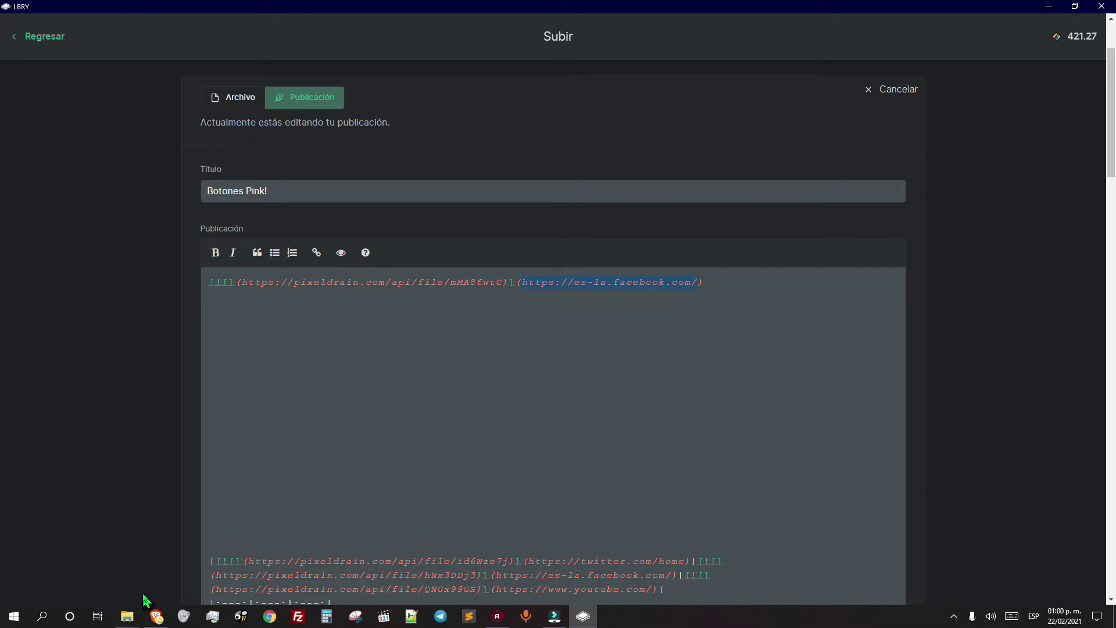
left_click(156, 615)
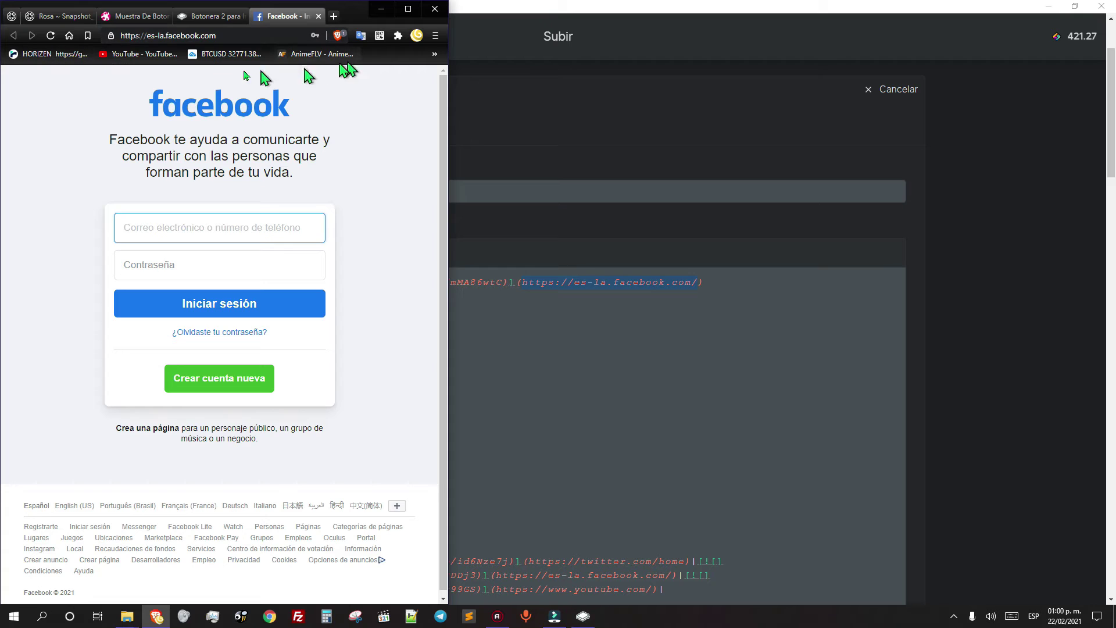
left_click(576, 336)
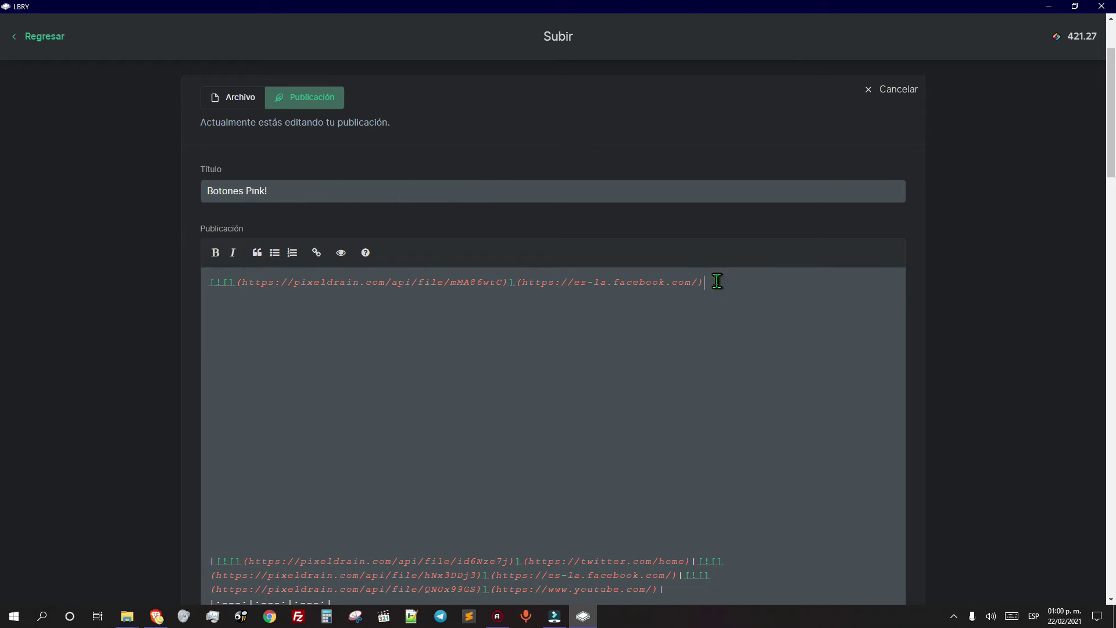
Step: Duplicate the Facebook button's code onto a new second line of the post
key("Return")
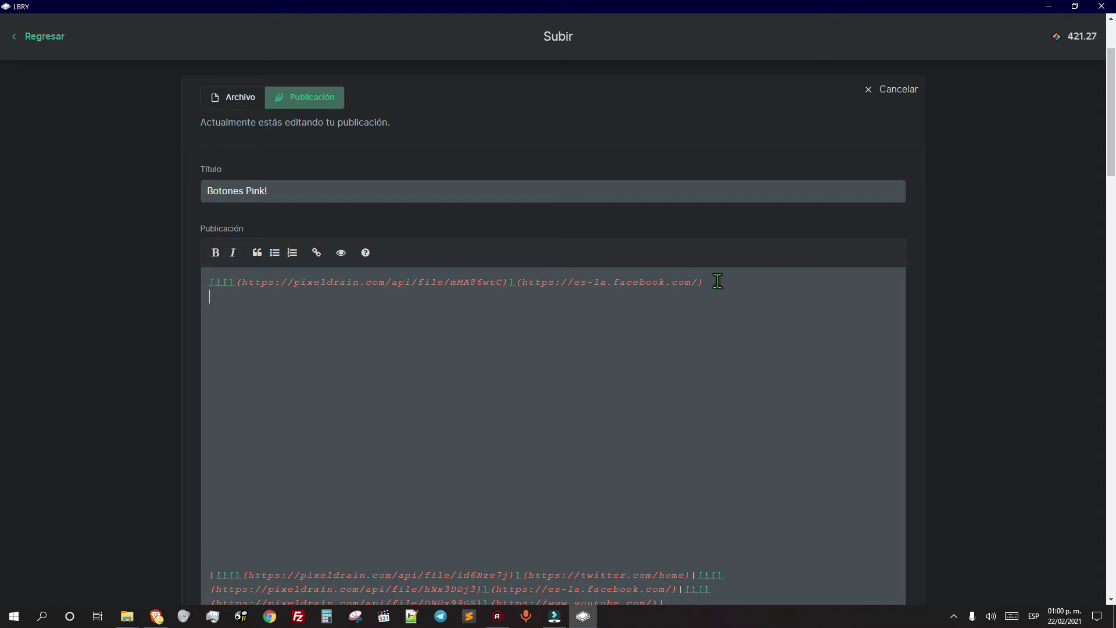
left_click_drag(717, 281, 85, 297)
type("[![](https://pixeldrain.com/api/file/mMA86wtC)](https://es-la.facebook.com/)")
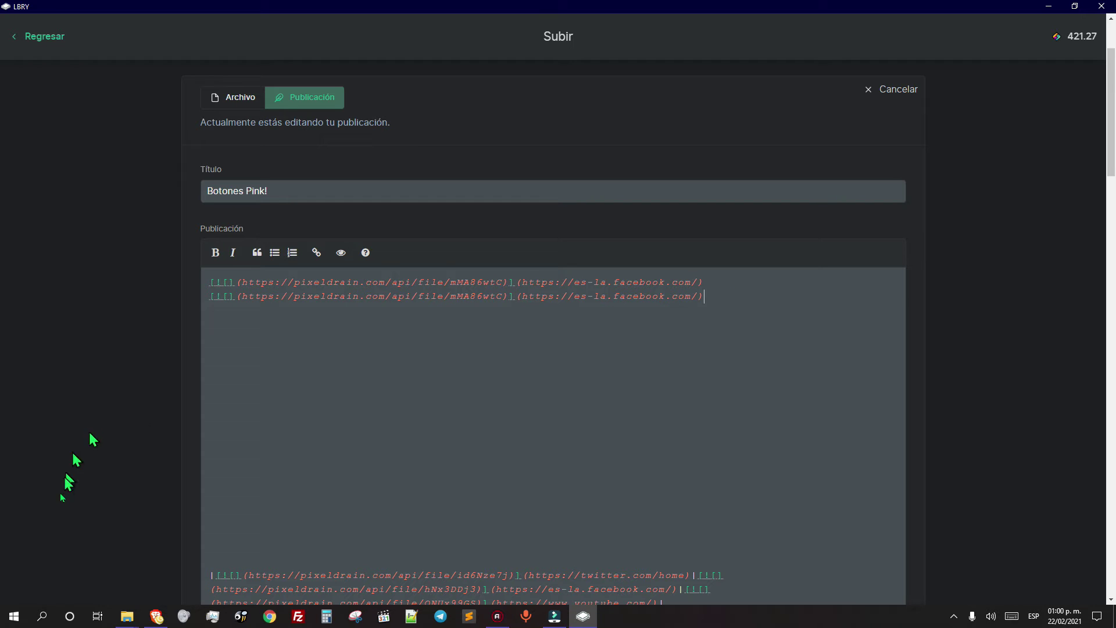
Step: Switch to Brave, close the Facebook tab, and copy the image address of the Twitter button, Snapshot_3.png, from the Rosa list
key("alt+Tab")
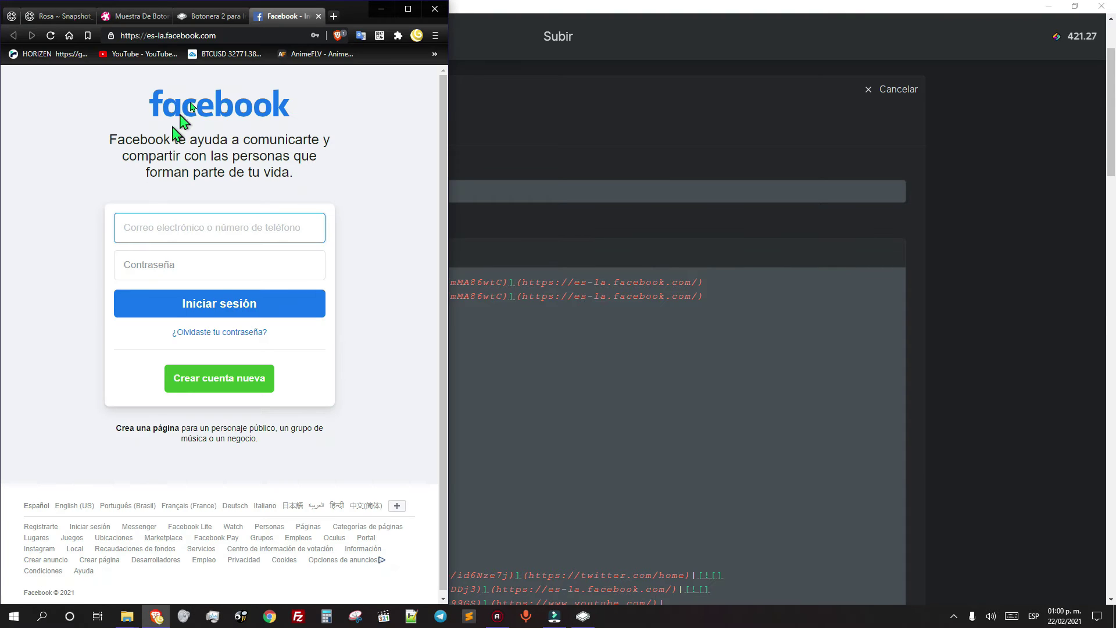
left_click(319, 16)
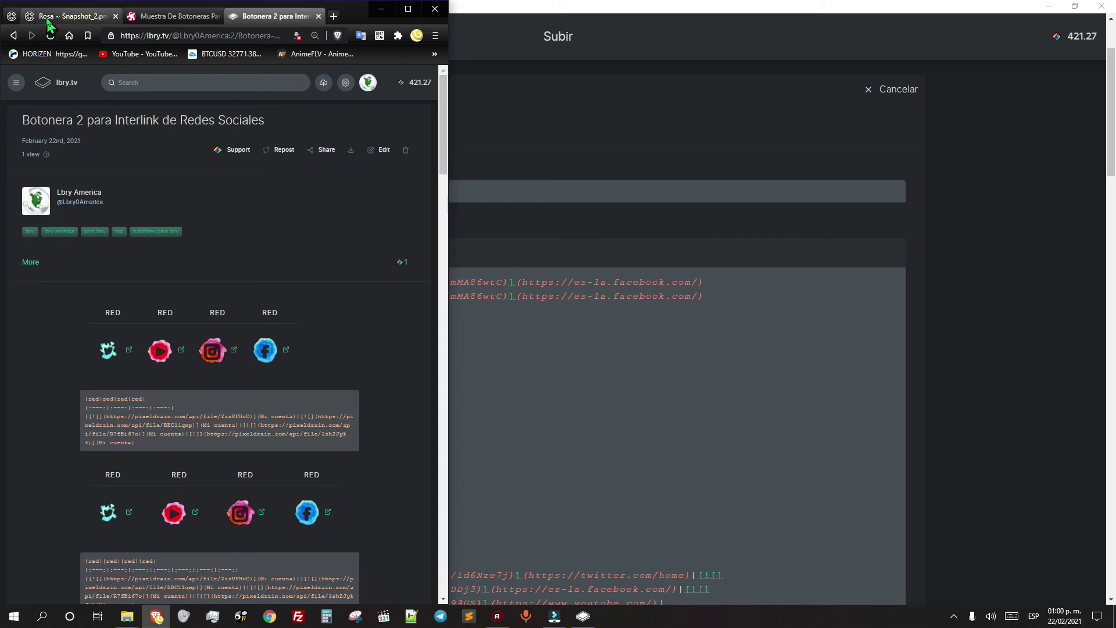
left_click(55, 16)
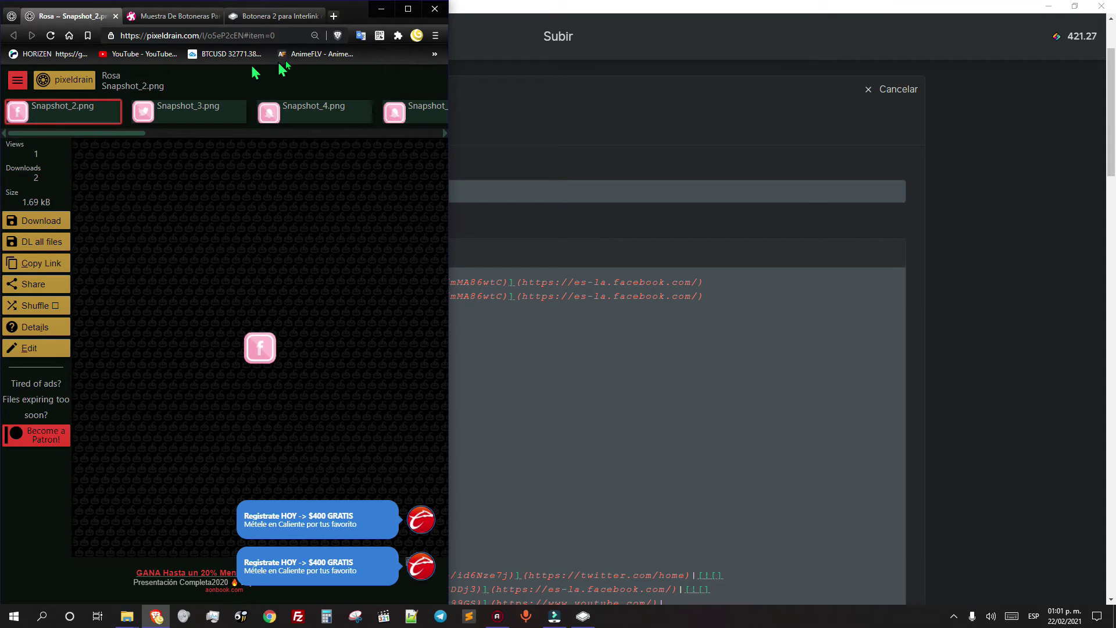
left_click(197, 116)
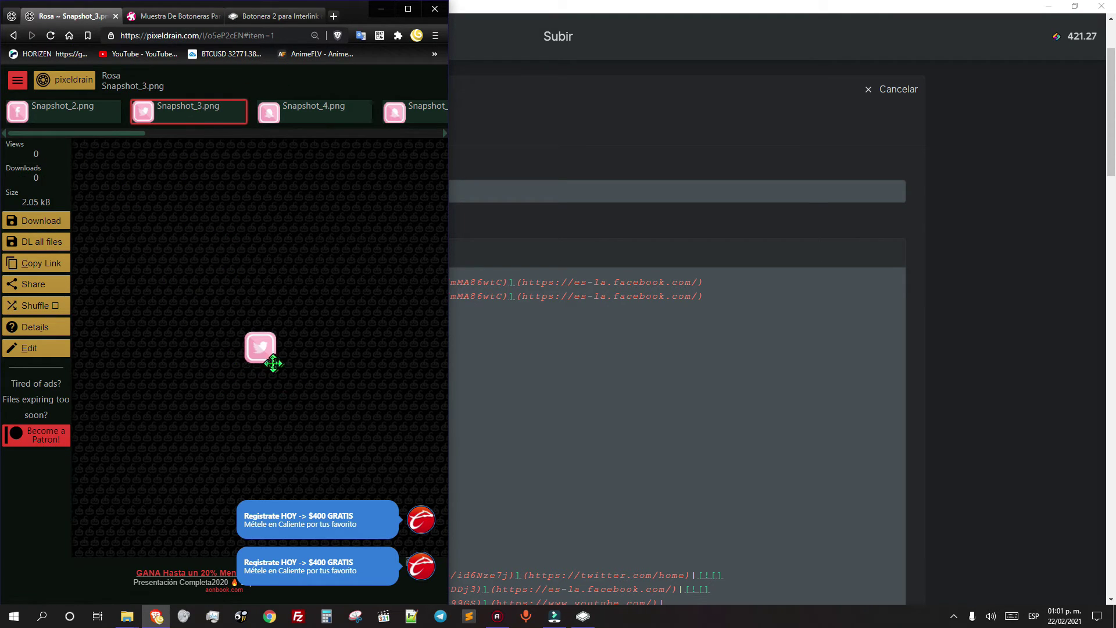
right_click(261, 355)
left_click(332, 407)
left_click(601, 386)
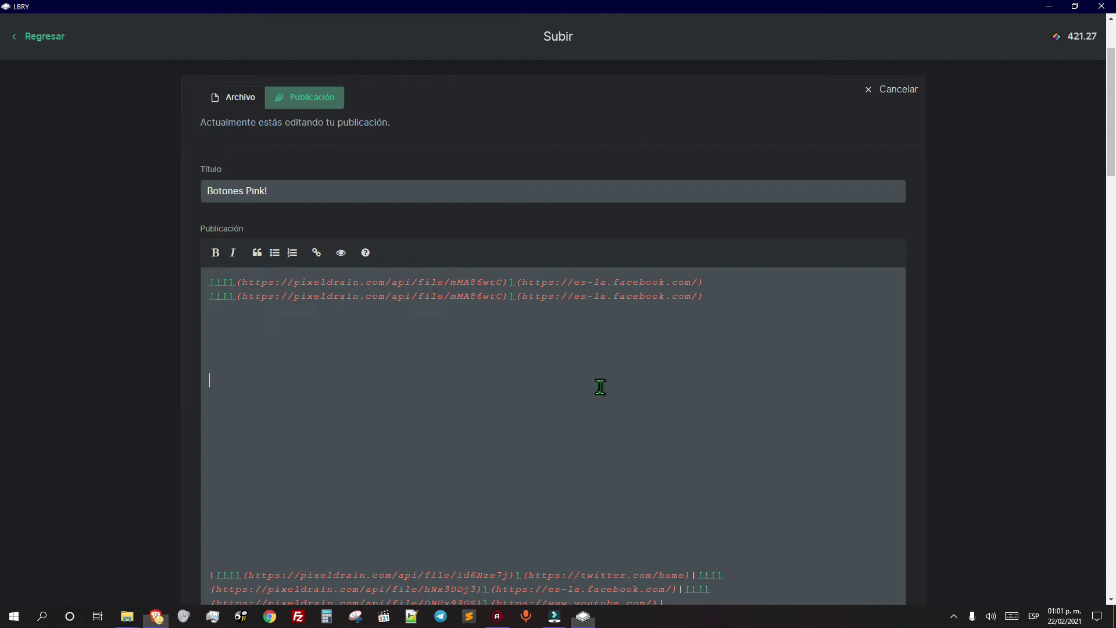
left_click_drag(502, 296, 262, 295)
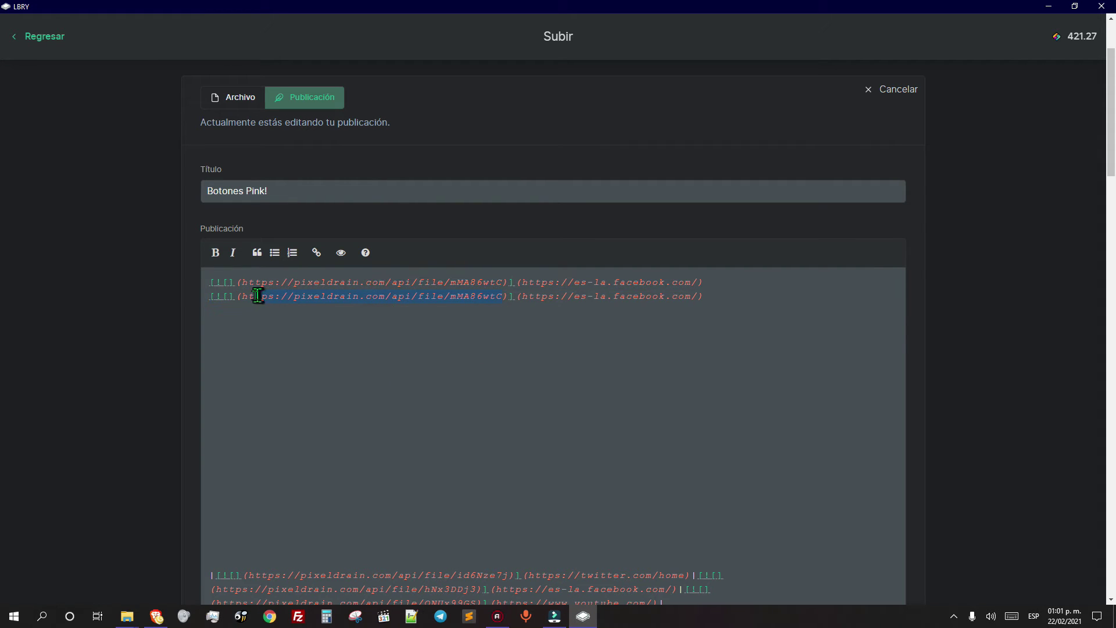
type("https://pixeldrain.com/api/file/pPGwSzfC")
scroll(511, 536, "down", 3)
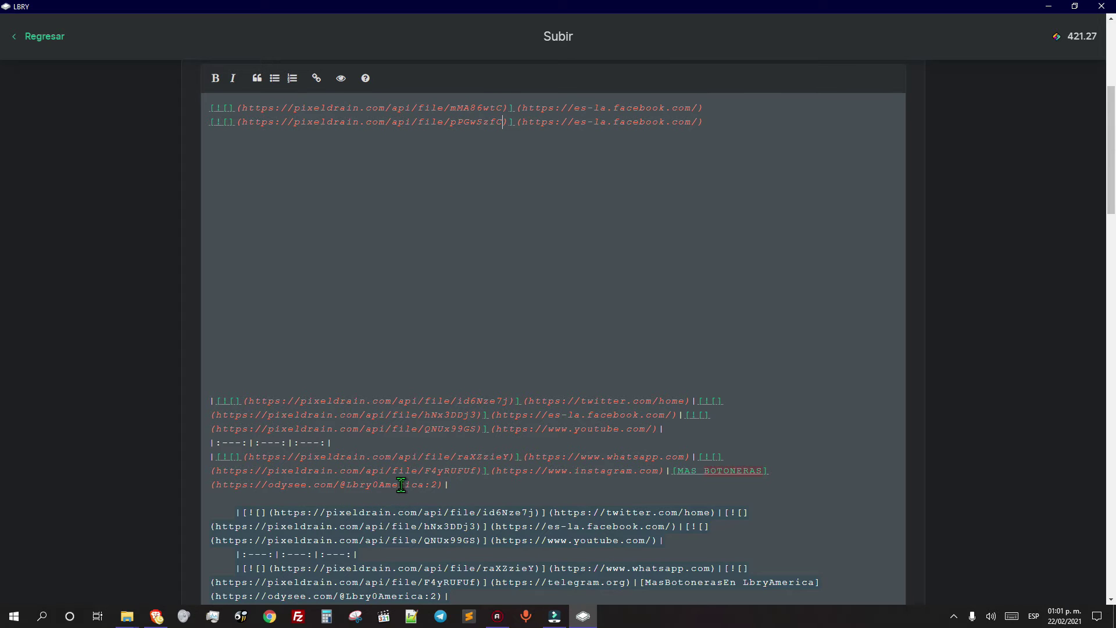
scroll(471, 474, "down", 1)
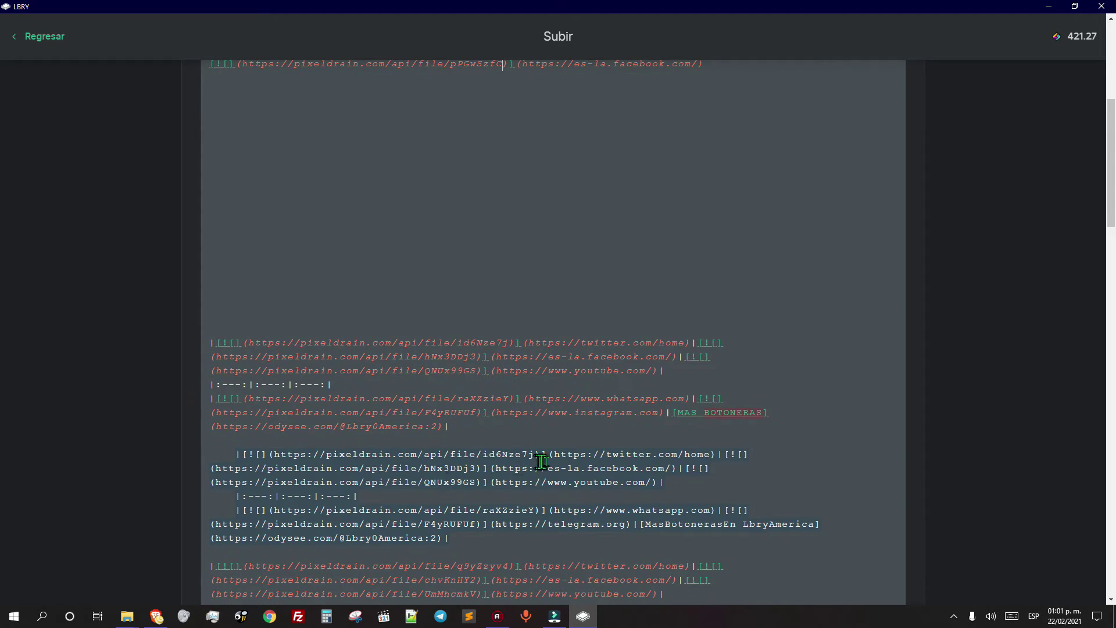
left_click_drag(531, 331, 676, 336)
scroll(605, 200, "up", 2)
left_click_drag(523, 181, 669, 187)
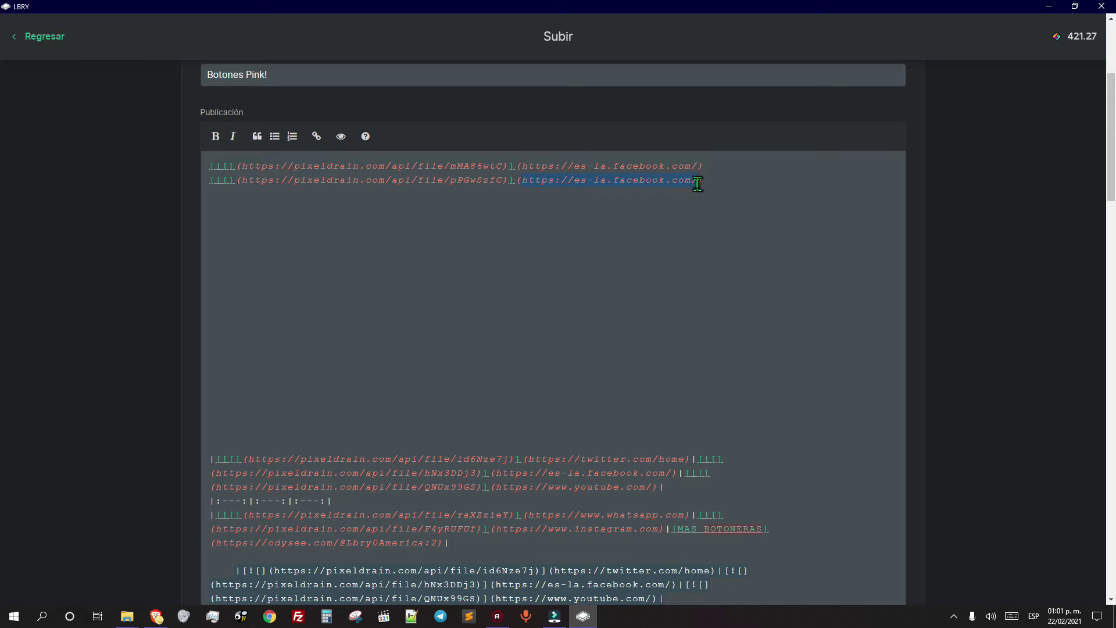
type("https://twitter.com/home")
left_click(343, 138)
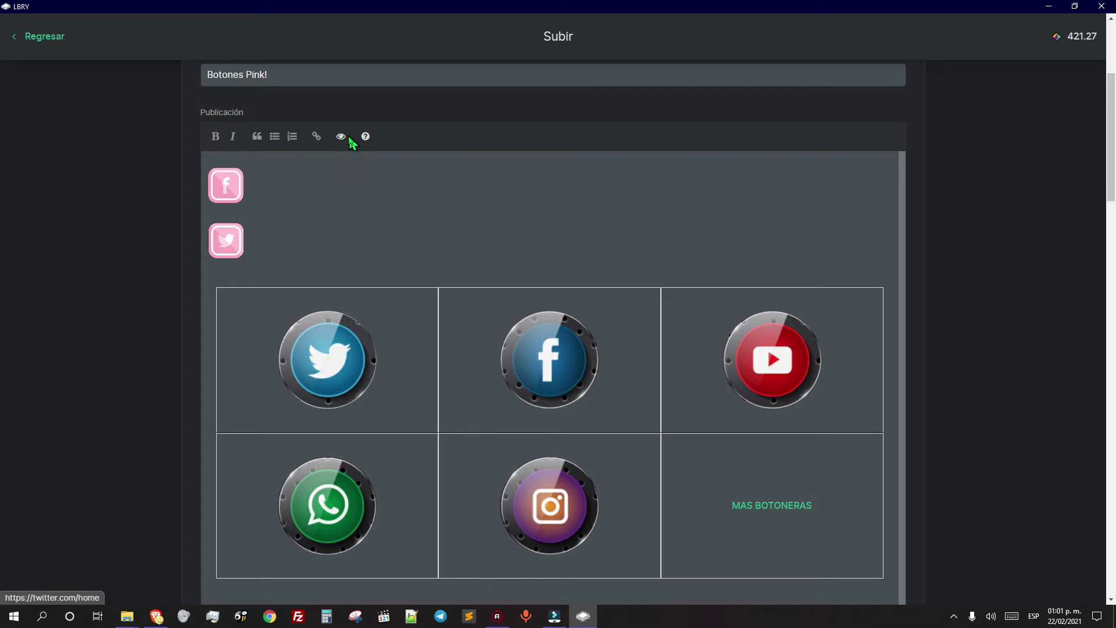
left_click(340, 138)
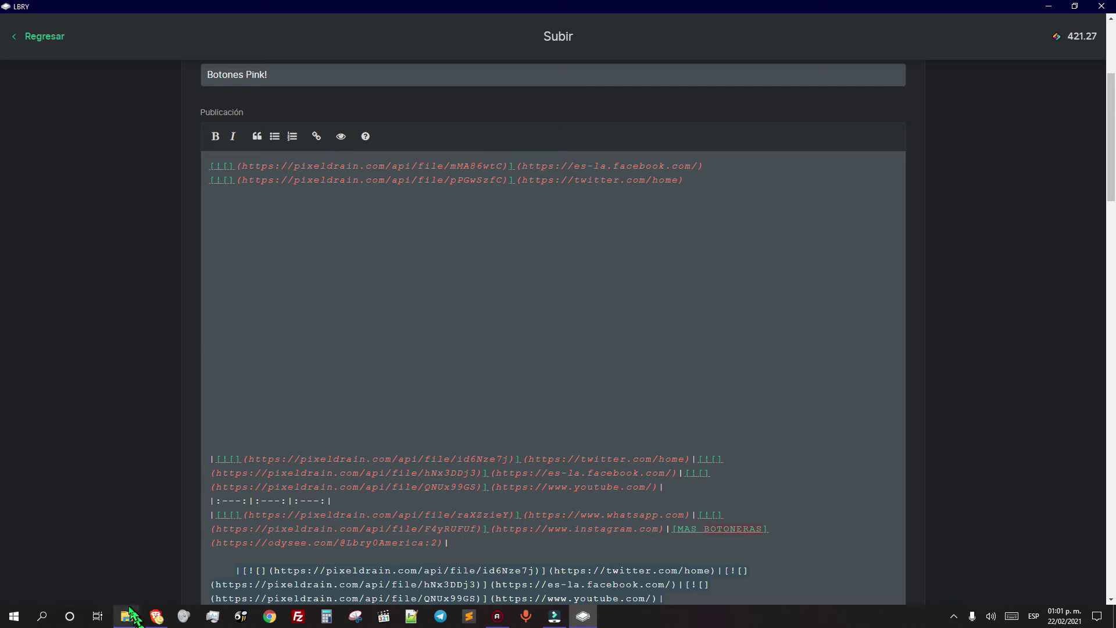
Step: Switch to Brave, open the WhatsApp button Snapshot_7.png in the Rosa list, and copy its image address
left_click(156, 617)
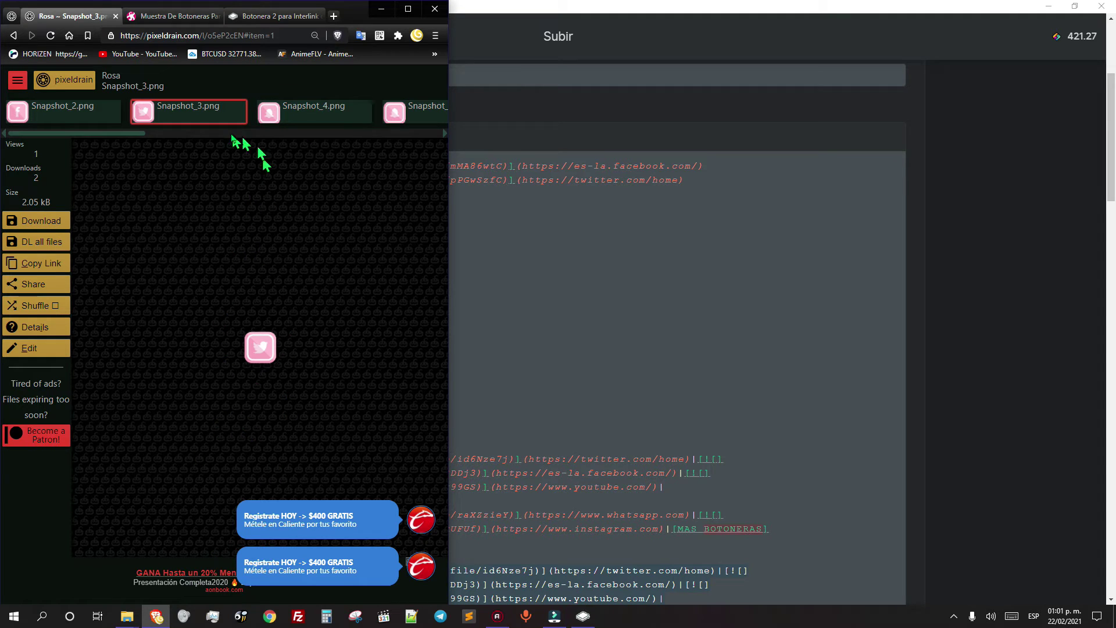
left_click_drag(142, 137, 319, 165)
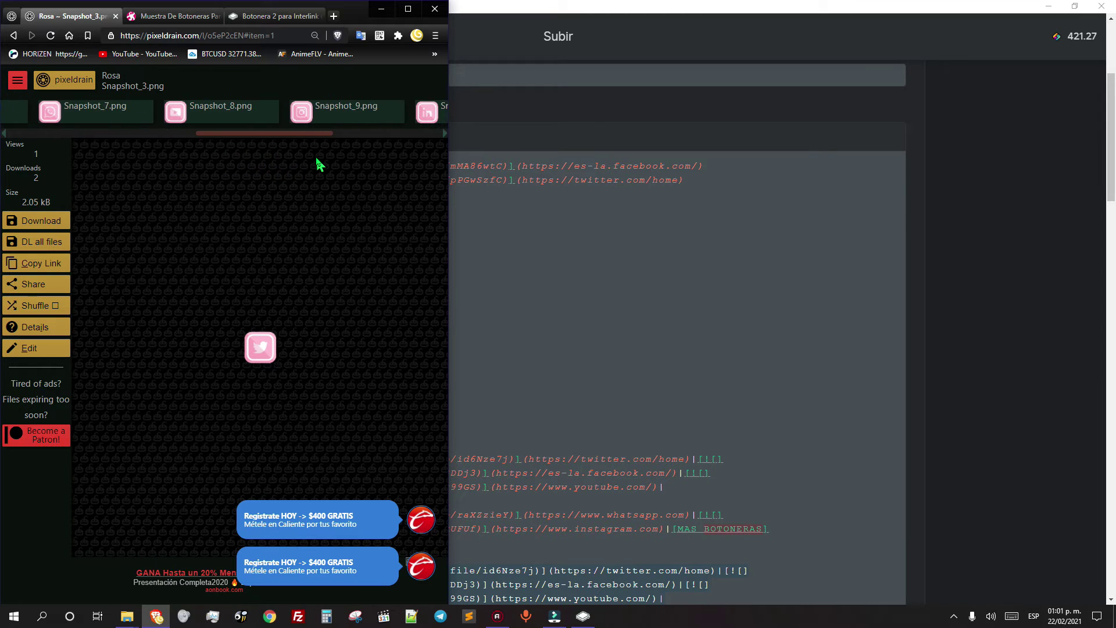
left_click(93, 114)
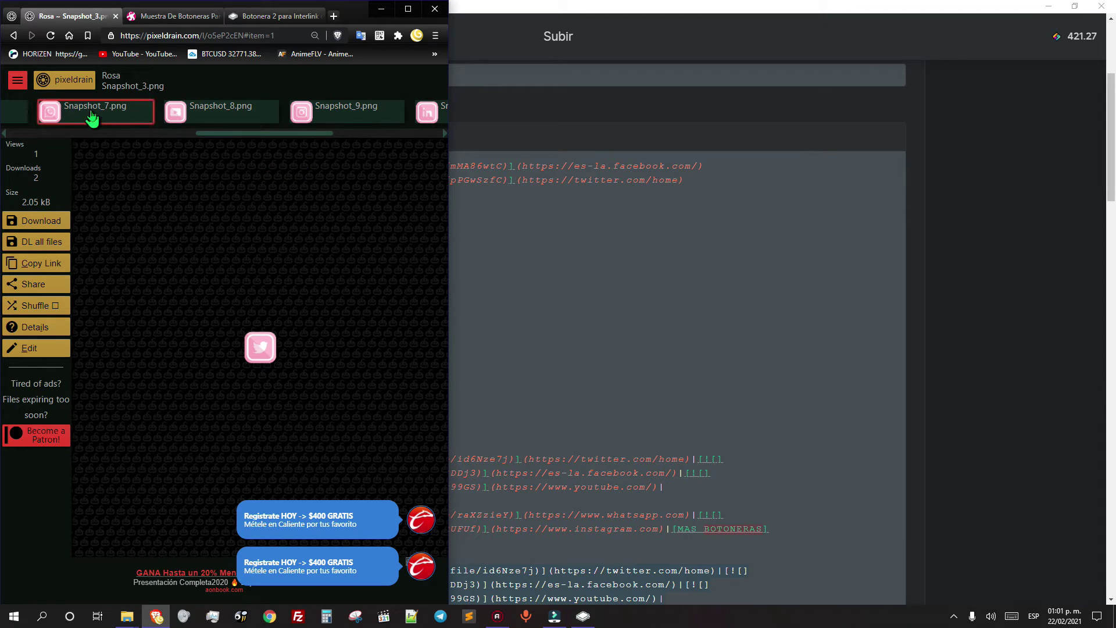
right_click(260, 345)
left_click(322, 393)
Step: Switch to LBRY and duplicate the pink Twitter button's code onto a new third line of the post
left_click(718, 185)
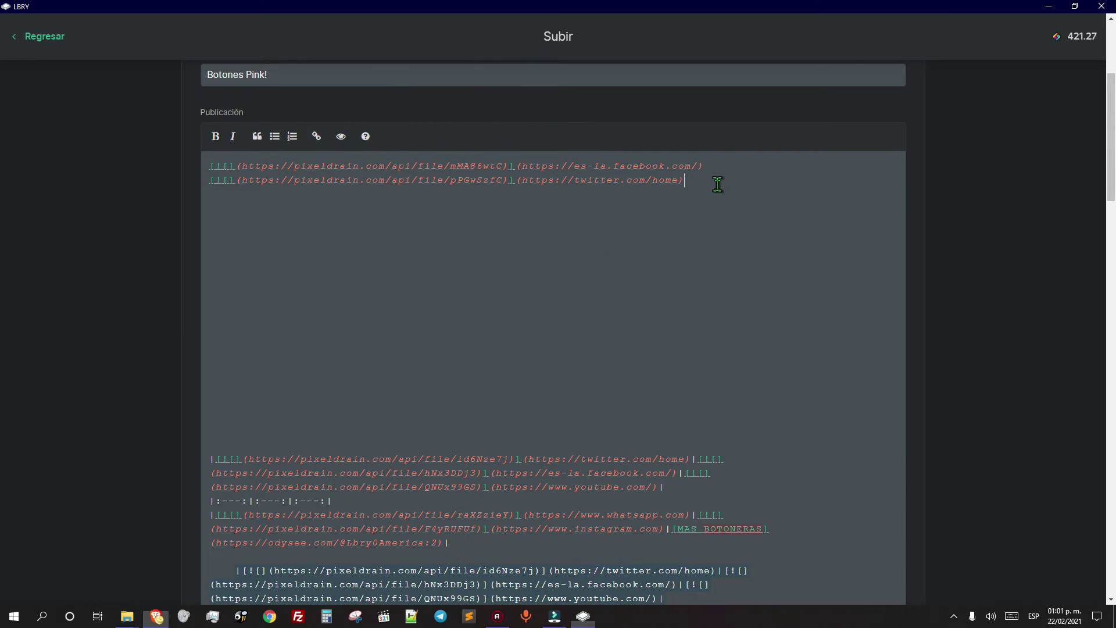
key("Return")
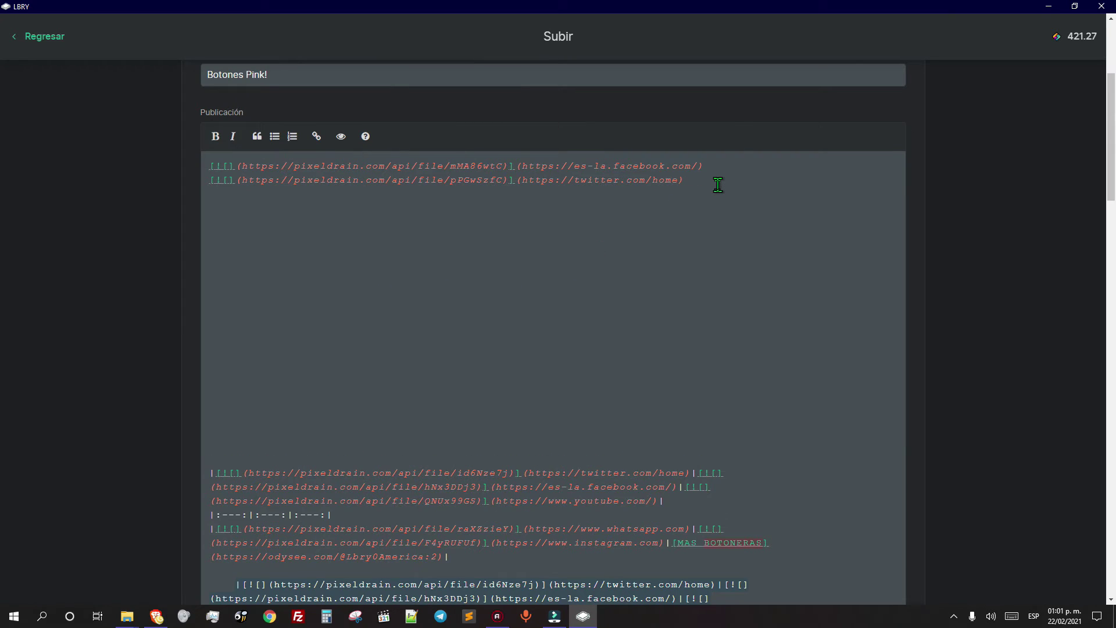
left_click_drag(718, 185, 186, 185)
key("ctrl+c")
left_click(688, 180)
key("Return")
key("ctrl+v")
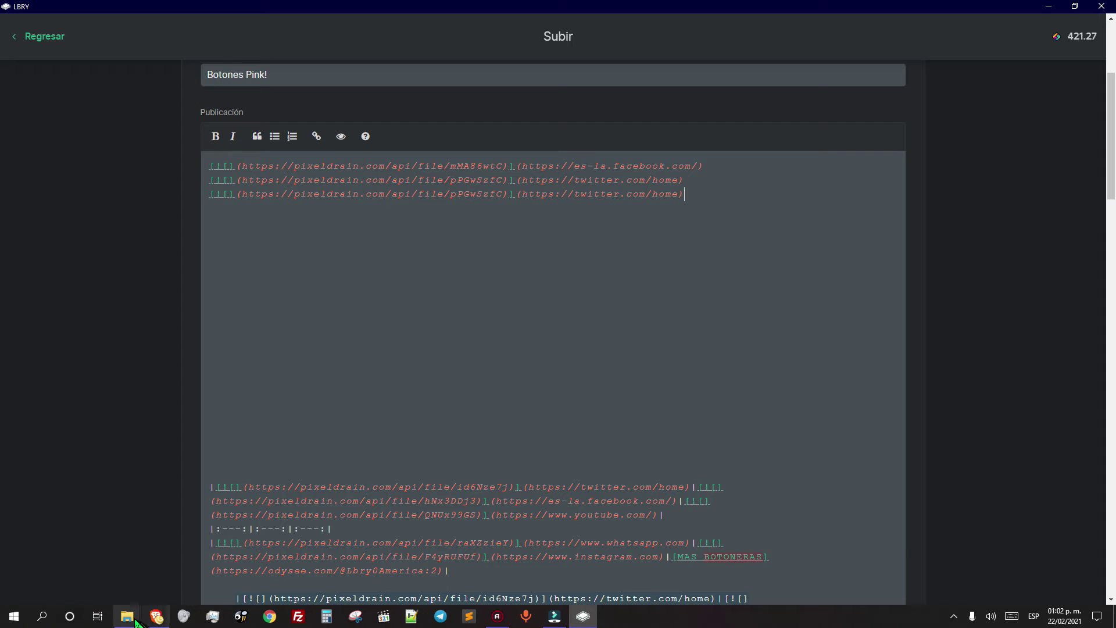
Step: Copy the image address of Snapshot_7.png in Brave and use it in LBRY as the third line's image address
mouse_move(156, 617)
left_click(181, 550)
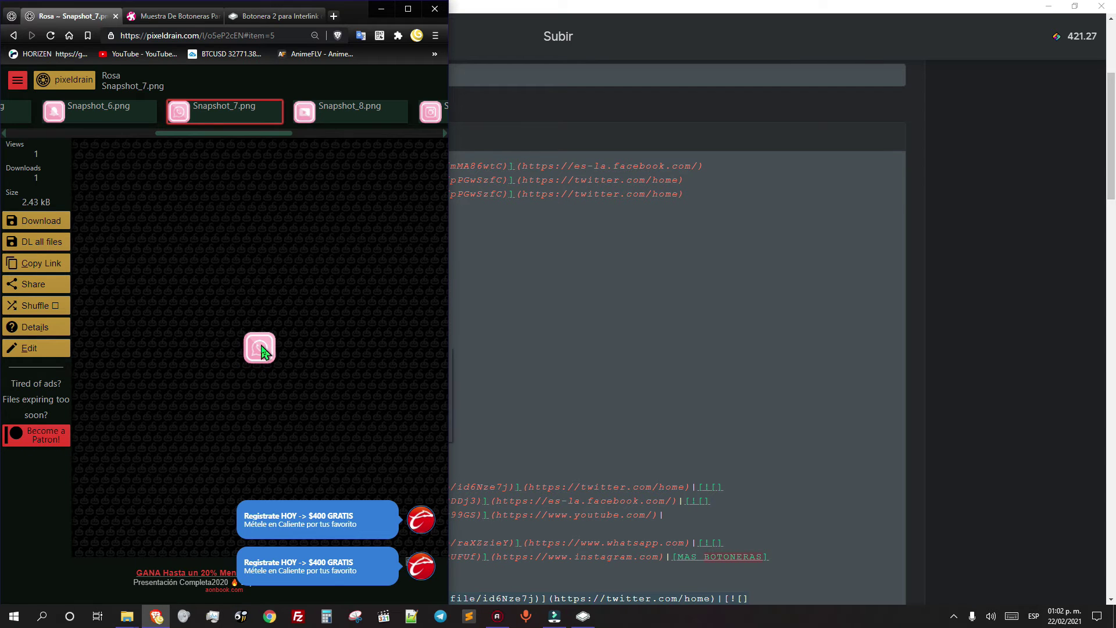
right_click(260, 348)
left_click(337, 391)
key("alt+Tab")
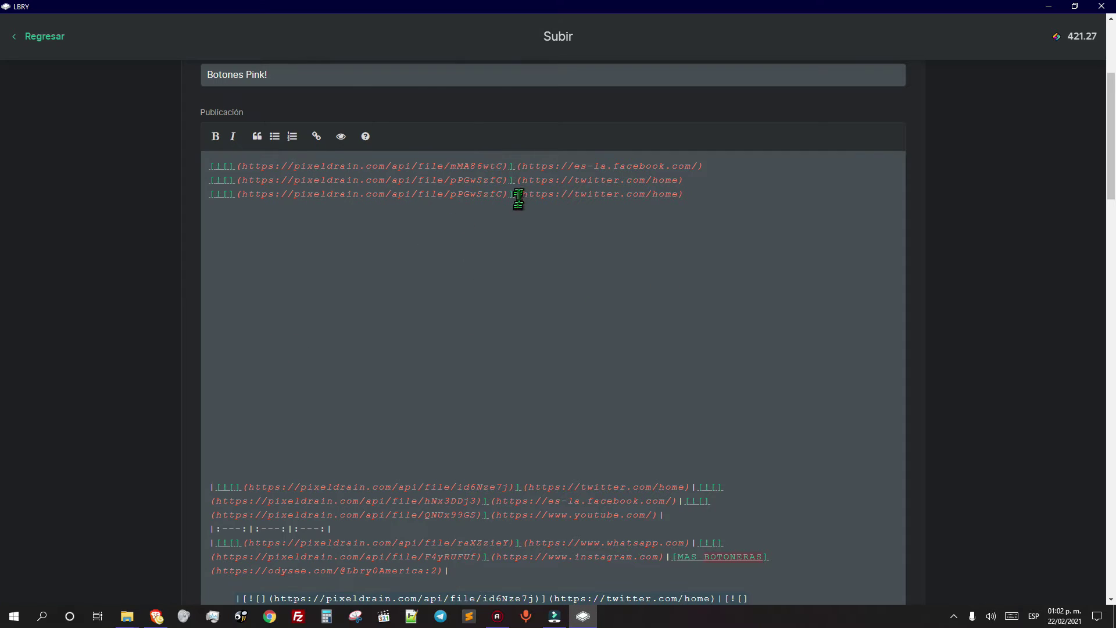
left_click_drag(502, 194, 244, 193)
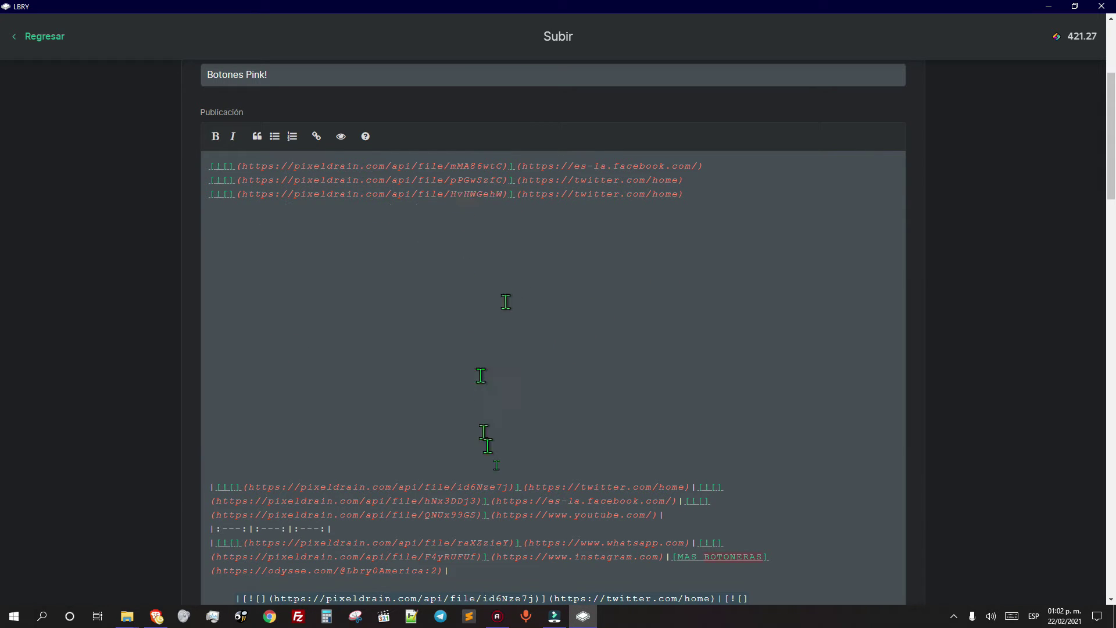
scroll(523, 481, "down", 2)
left_click_drag(530, 429, 678, 426)
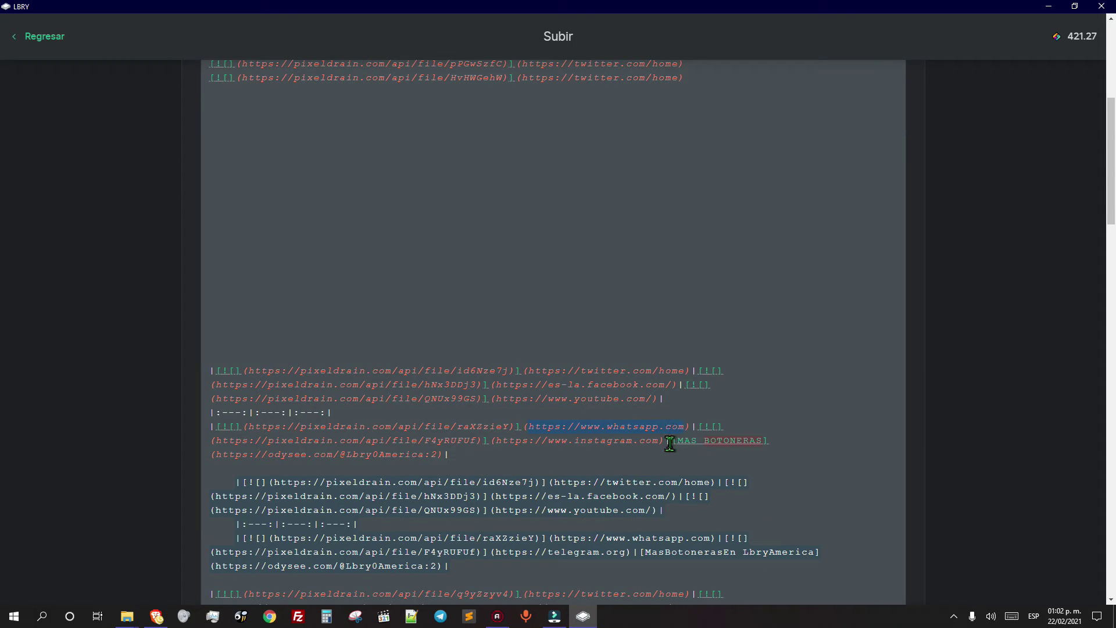
left_click_drag(522, 77, 669, 76)
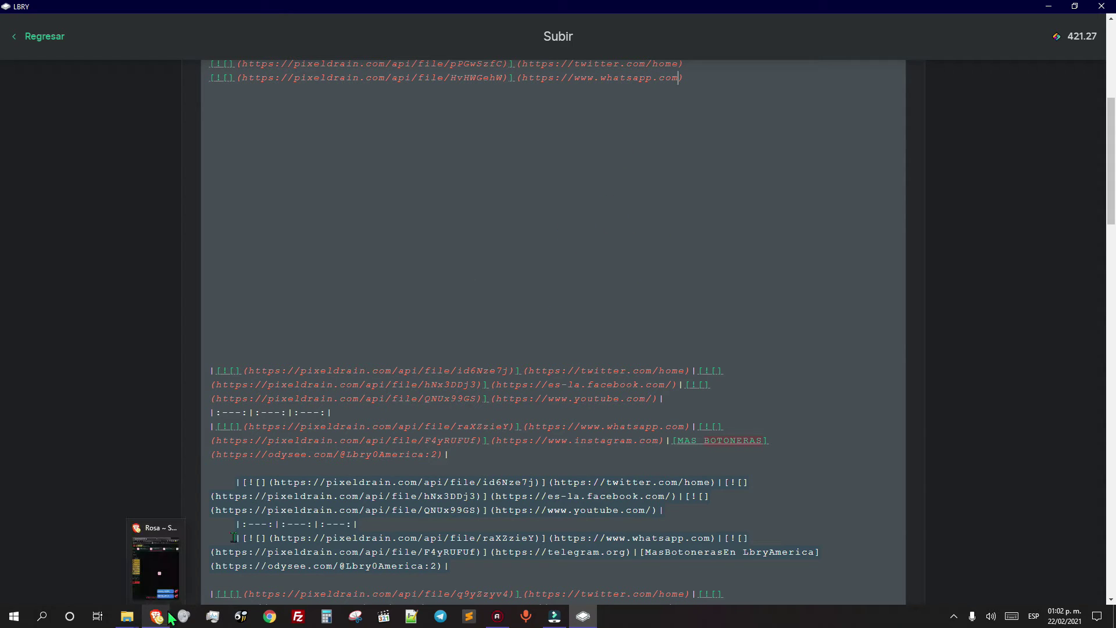
Step: Duplicate the pink WhatsApp button's code onto three new lines directly below it
left_click_drag(676, 79, 184, 109)
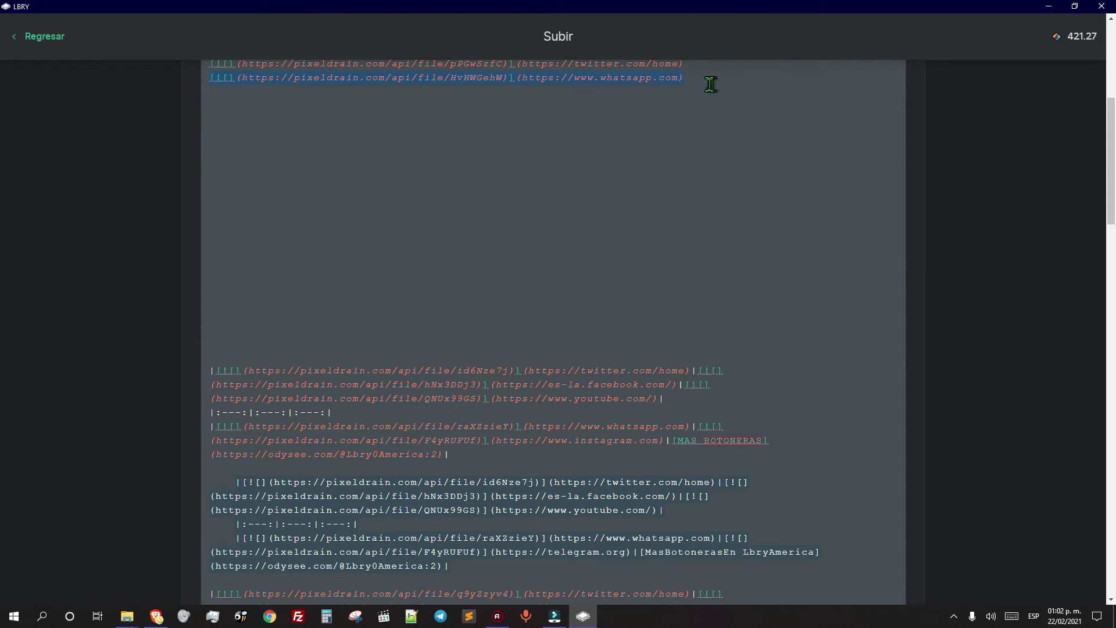
key("ctrl+v")
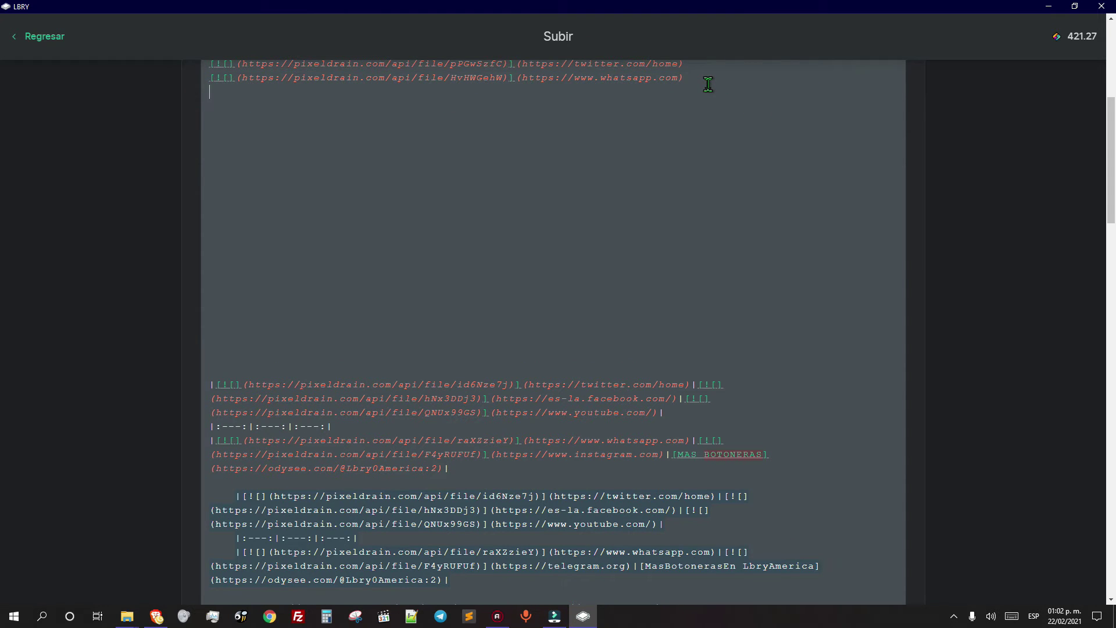
key("ctrl+v")
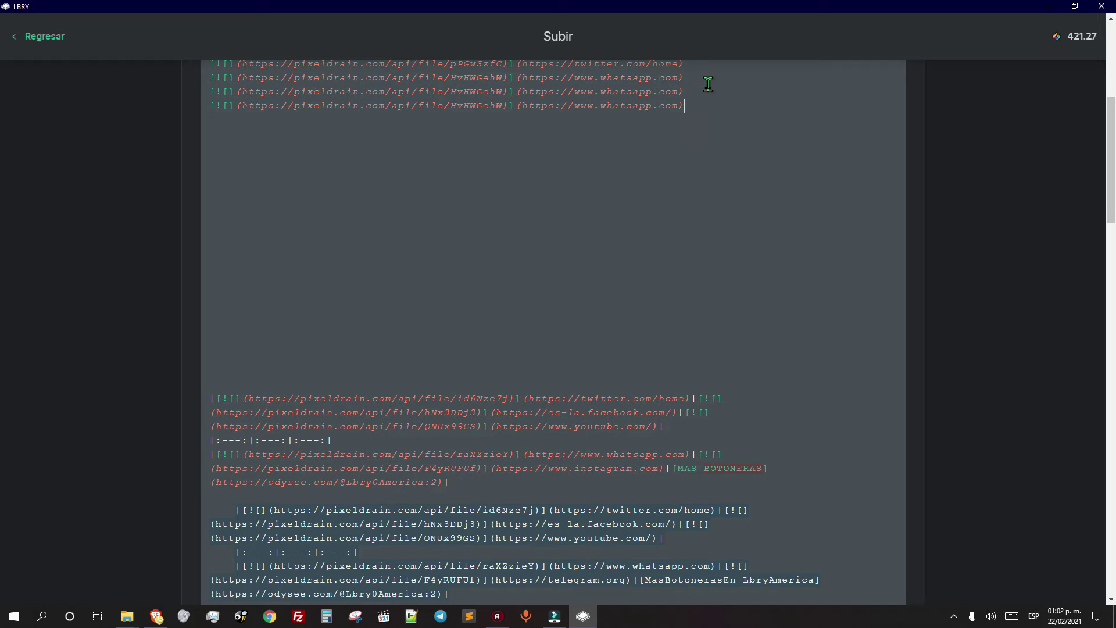
key("ctrl+v")
Step: Switch to Brave, open the YouTube button Snapshot_8.png in the Rosa list, and copy its image address
left_click(156, 616)
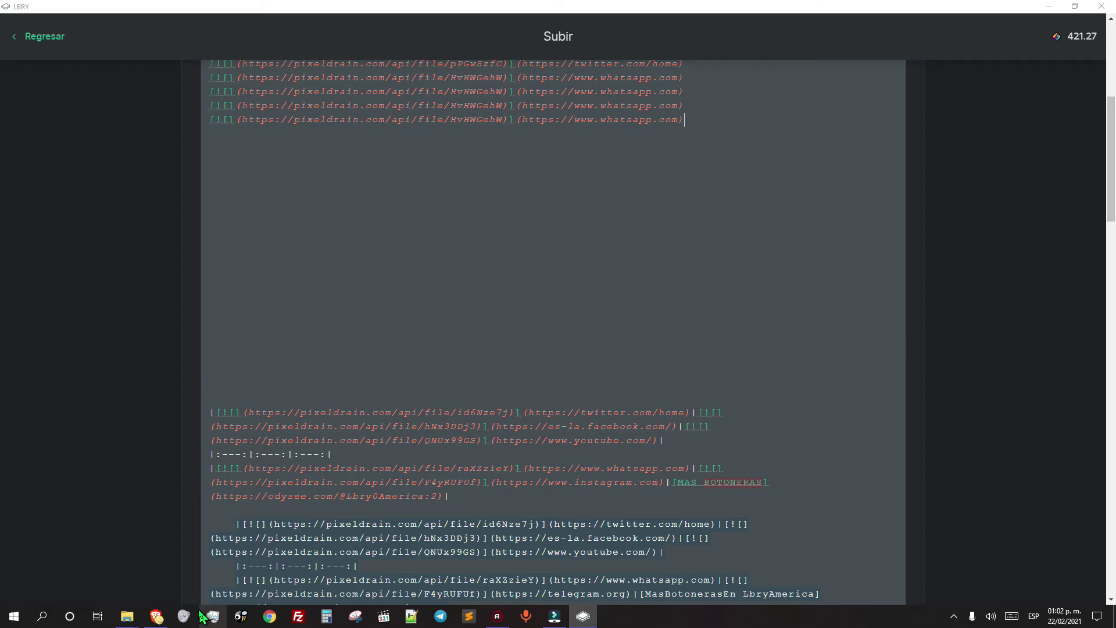
left_click(323, 115)
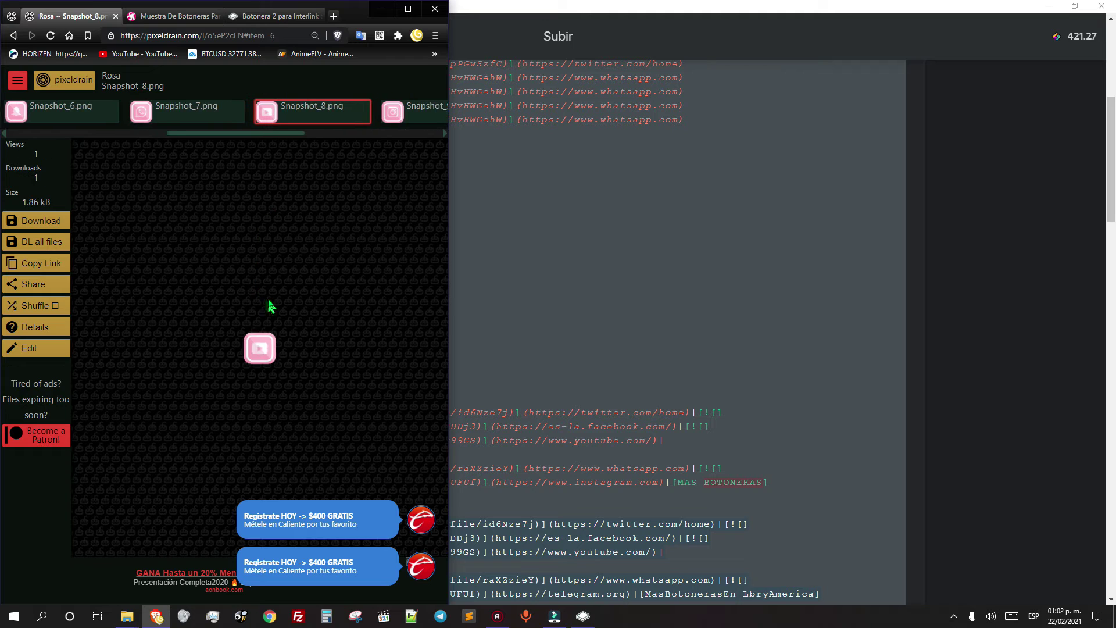
right_click(258, 353)
left_click(364, 414)
left_click(626, 263)
left_click_drag(241, 119, 503, 121)
scroll(503, 125, "up", 1)
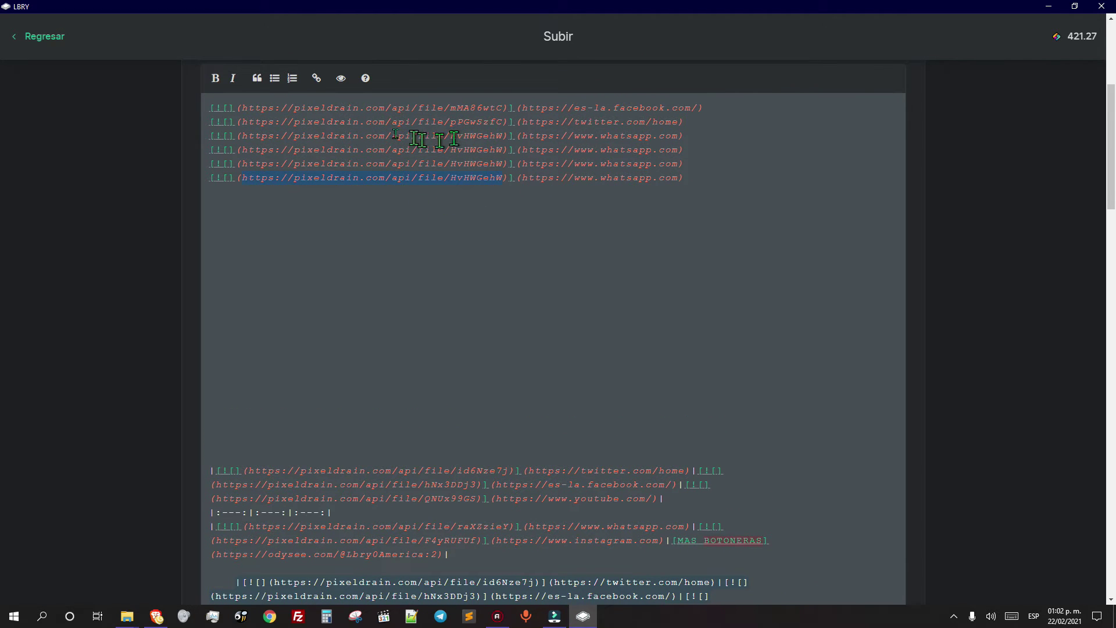
left_click_drag(260, 150, 506, 147)
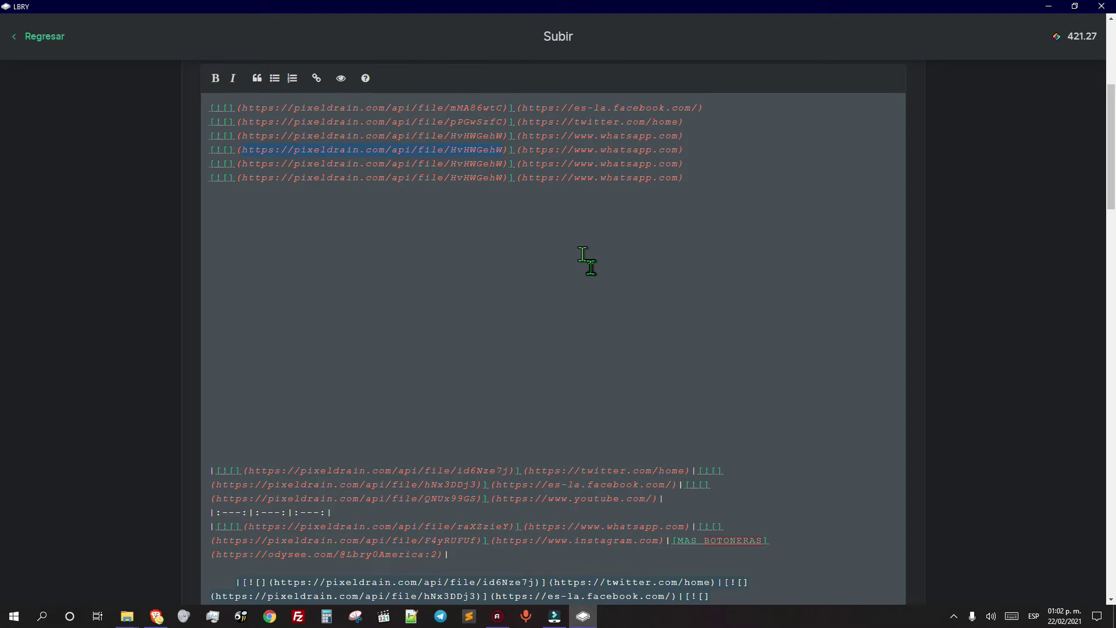
scroll(528, 326, "down", 2)
left_click_drag(497, 378, 648, 381)
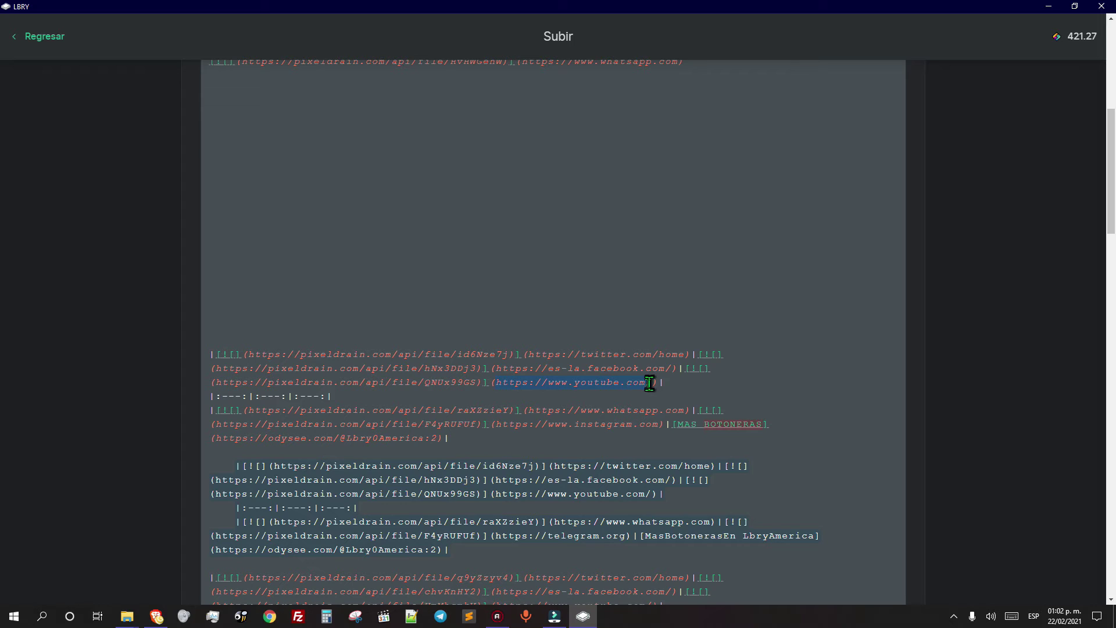
scroll(581, 418, "up", 5)
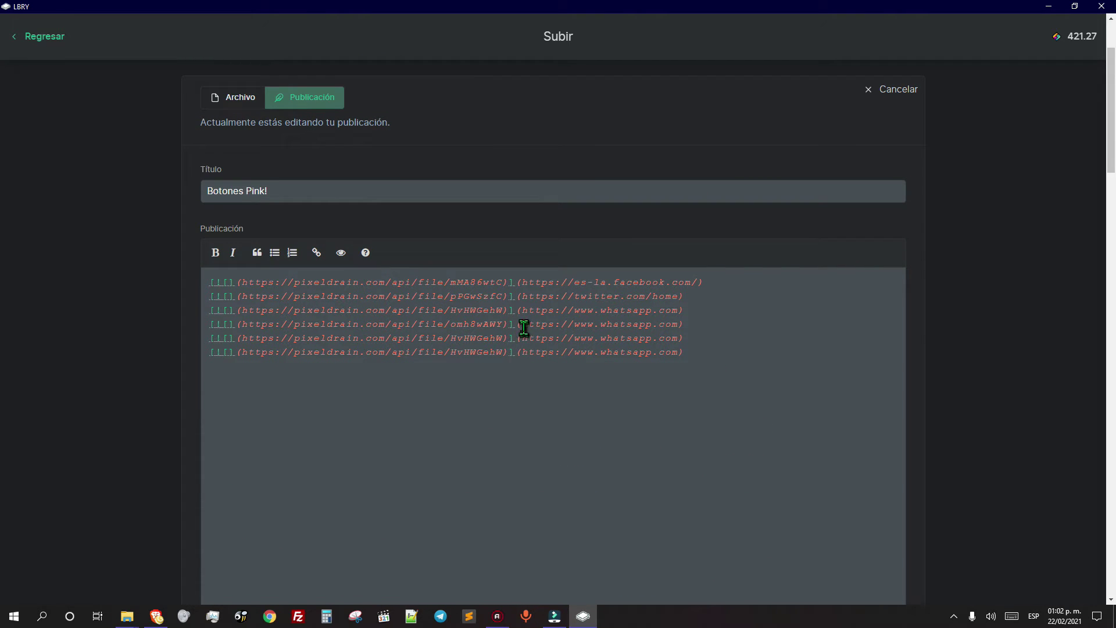
left_click_drag(525, 326, 583, 323)
left_click_drag(676, 327, 680, 325)
key("ctrl+v")
Step: Switch to Brave, open the Instagram button Snapshot_9.png in the Rosa list, and copy its image address
key("alt+Tab")
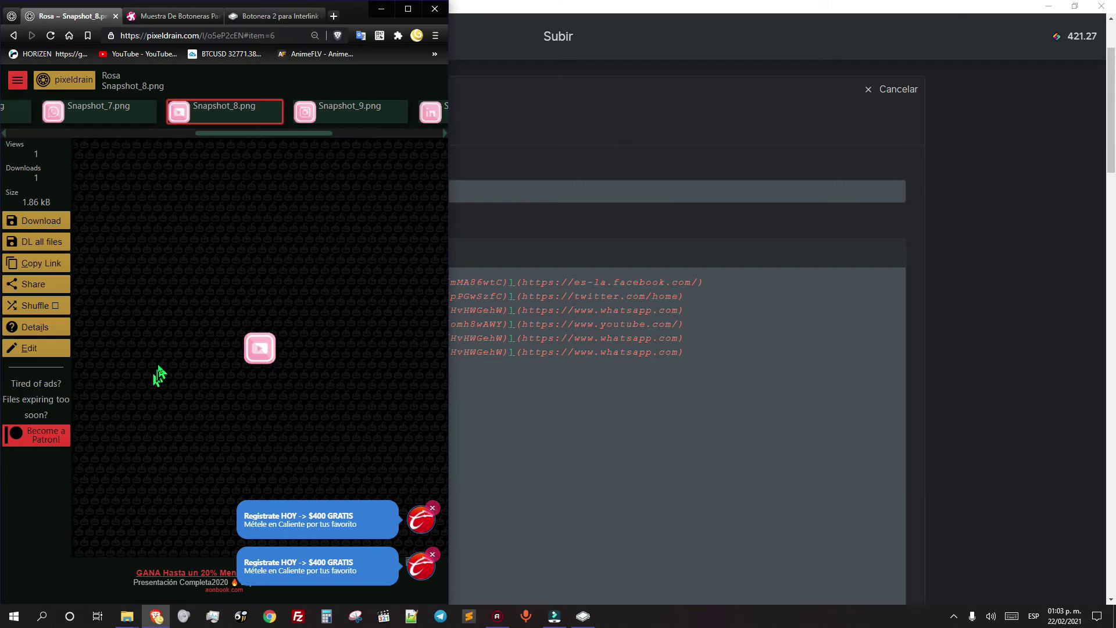
left_click(340, 114)
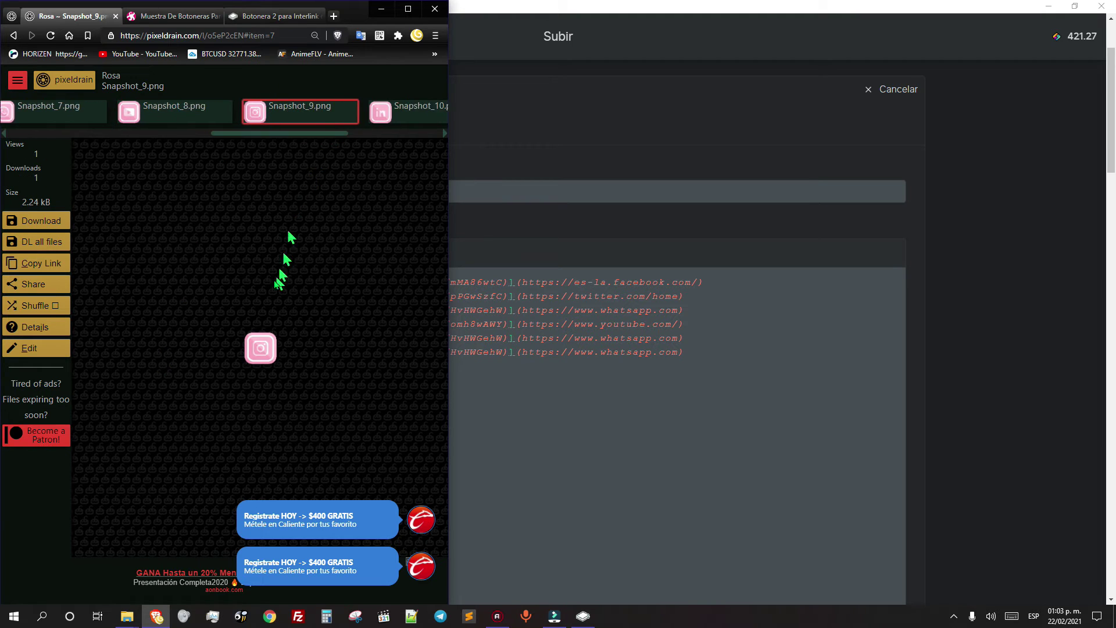
right_click(257, 353)
left_click(314, 402)
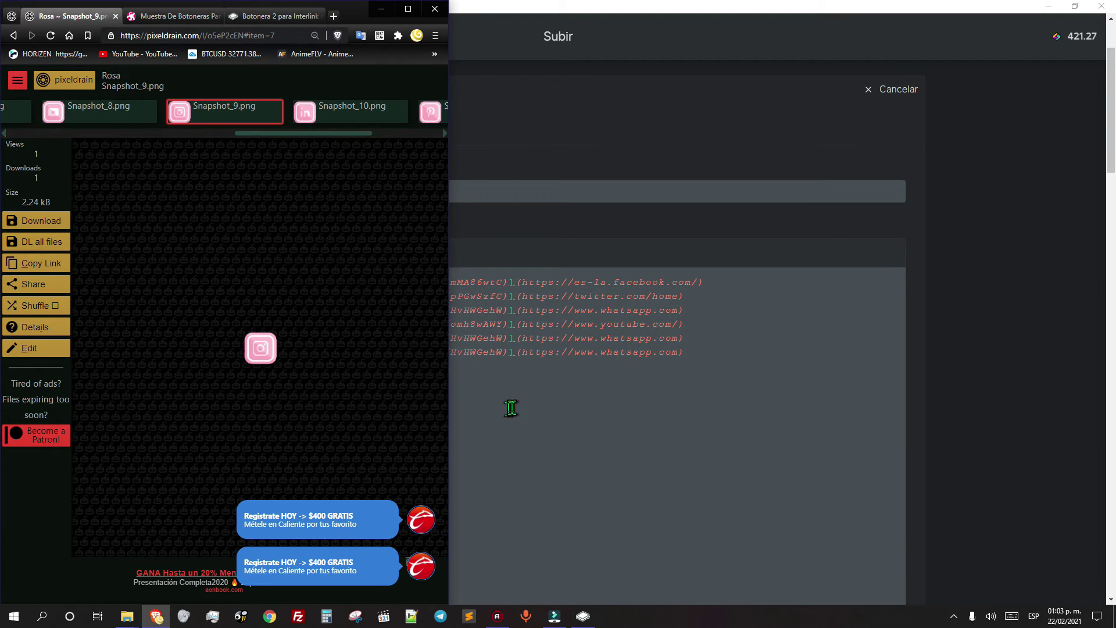
left_click(511, 407)
left_click_drag(243, 340, 487, 329)
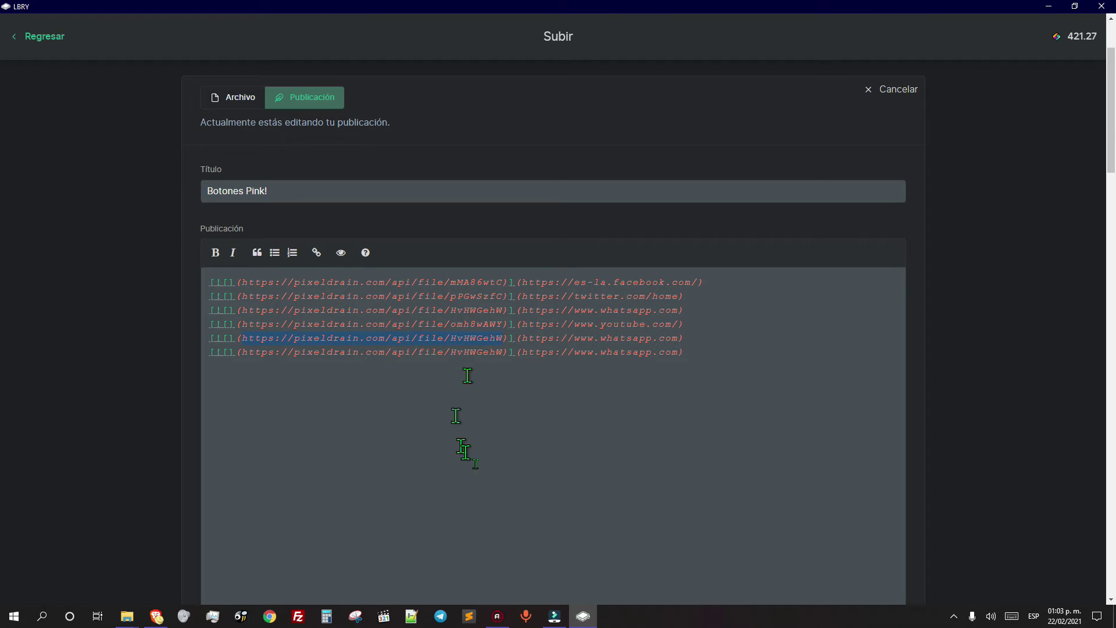
key("ctrl+v")
scroll(516, 498, "down", 5)
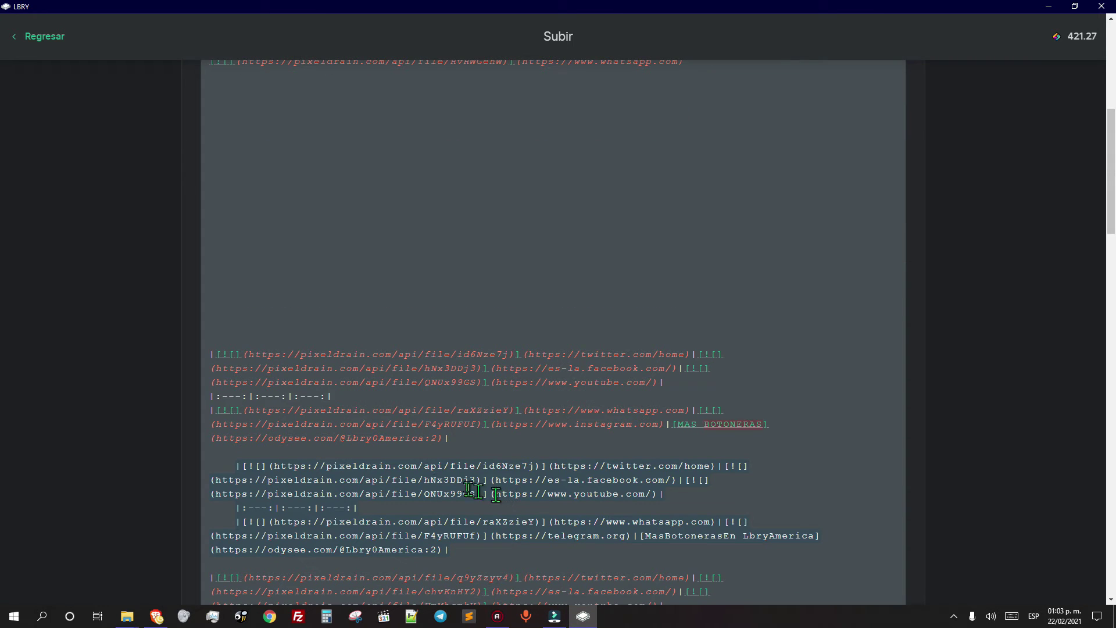
left_click_drag(496, 425, 663, 423)
scroll(598, 261, "up", 4)
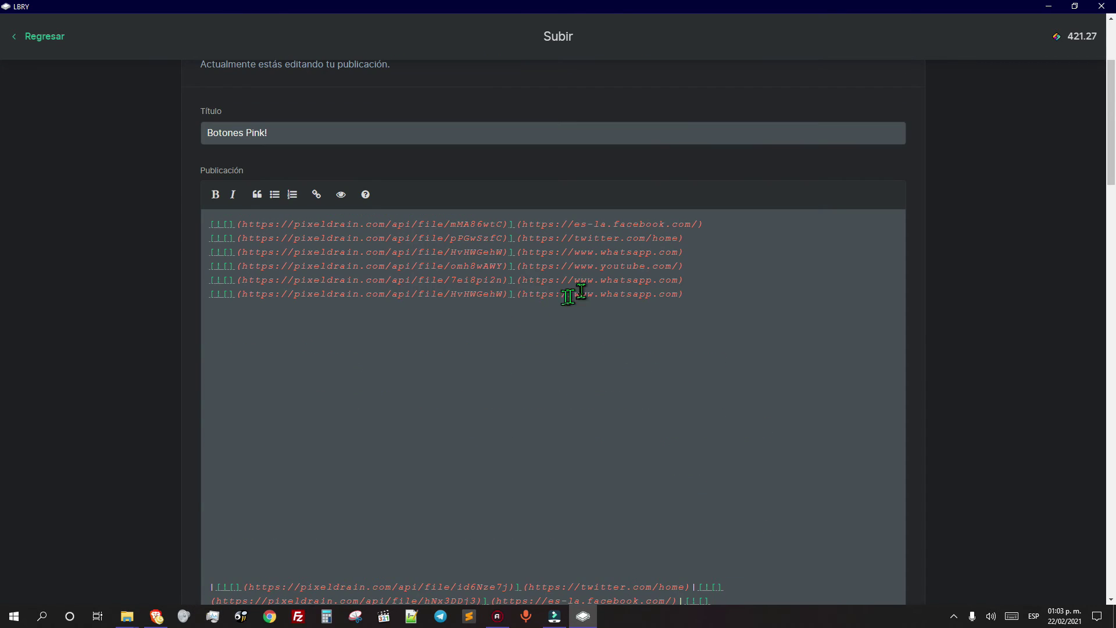
left_click_drag(533, 280, 673, 280)
key("ctrl+v")
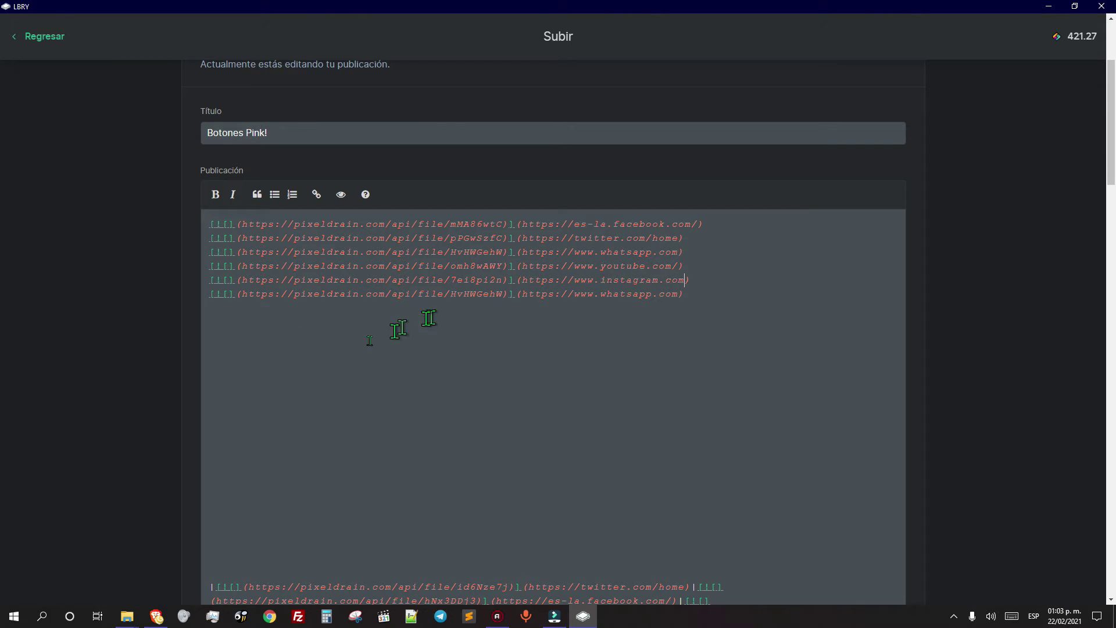
Step: Switch to Brave, open the Google+ button Snapshot_12.png in the Rosa list, and copy its image address
key("alt+Tab")
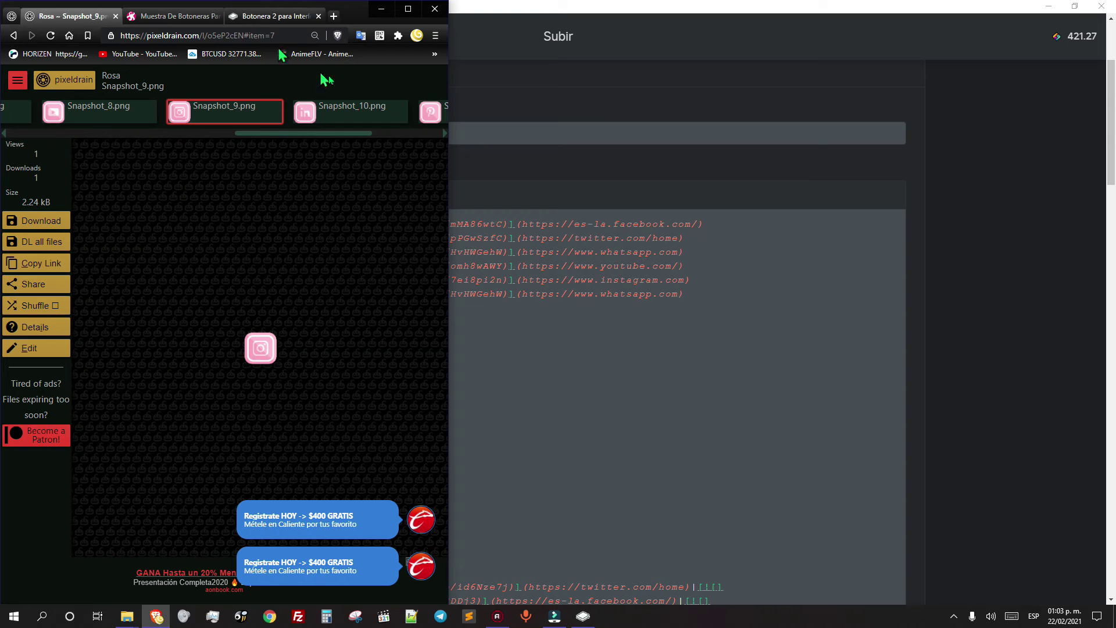
left_click_drag(267, 139, 340, 149)
left_click(368, 120)
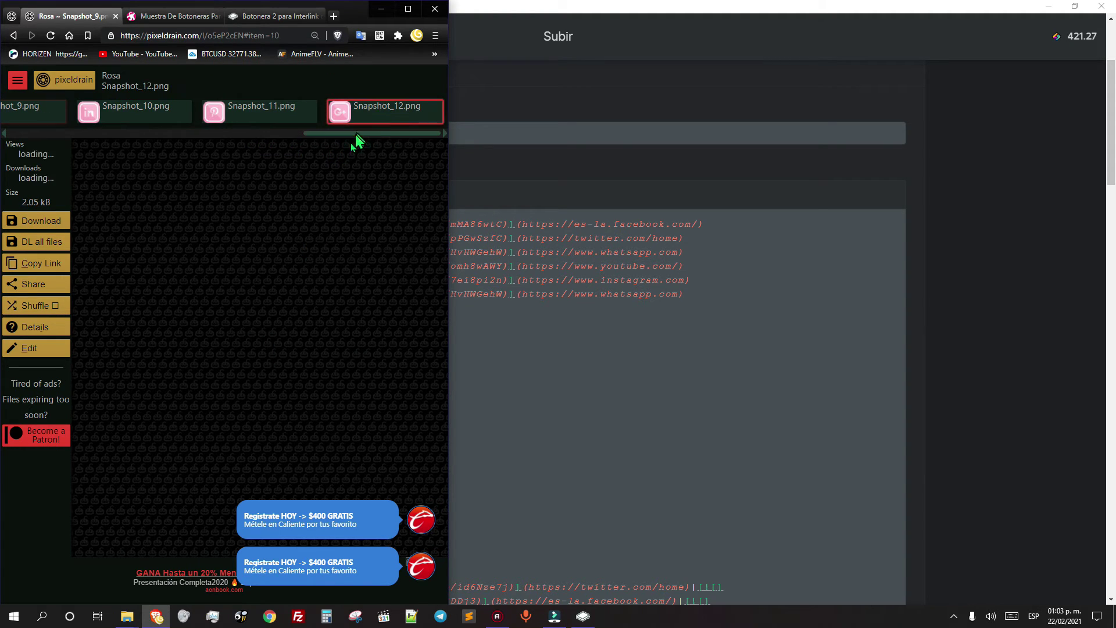
right_click(260, 347)
left_click(320, 394)
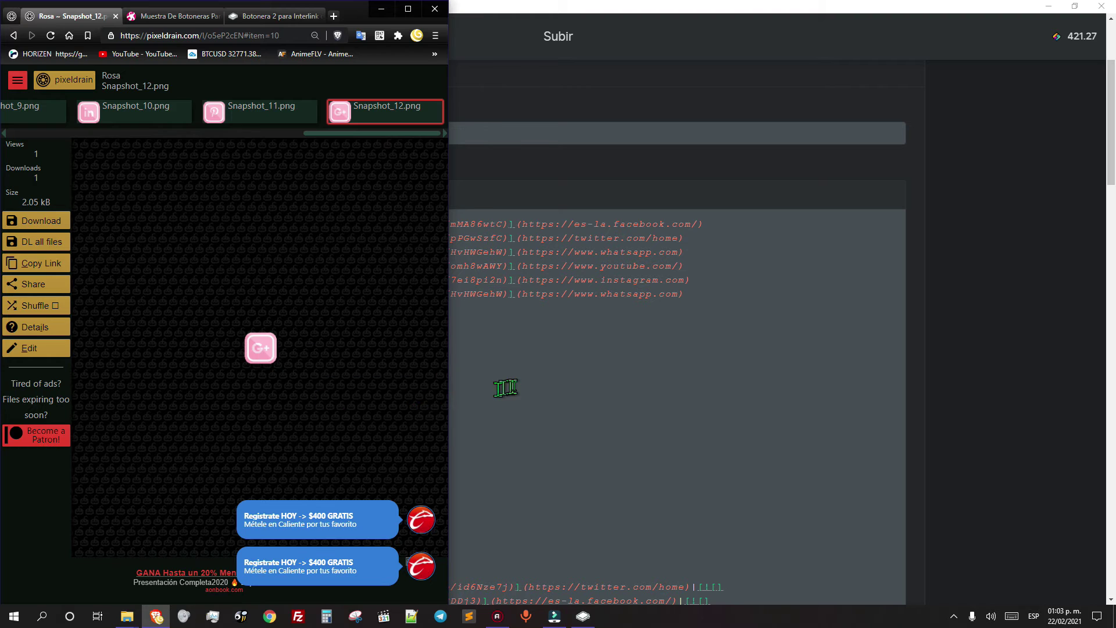
left_click(502, 384)
left_click_drag(242, 296, 675, 295)
key("ctrl+v")
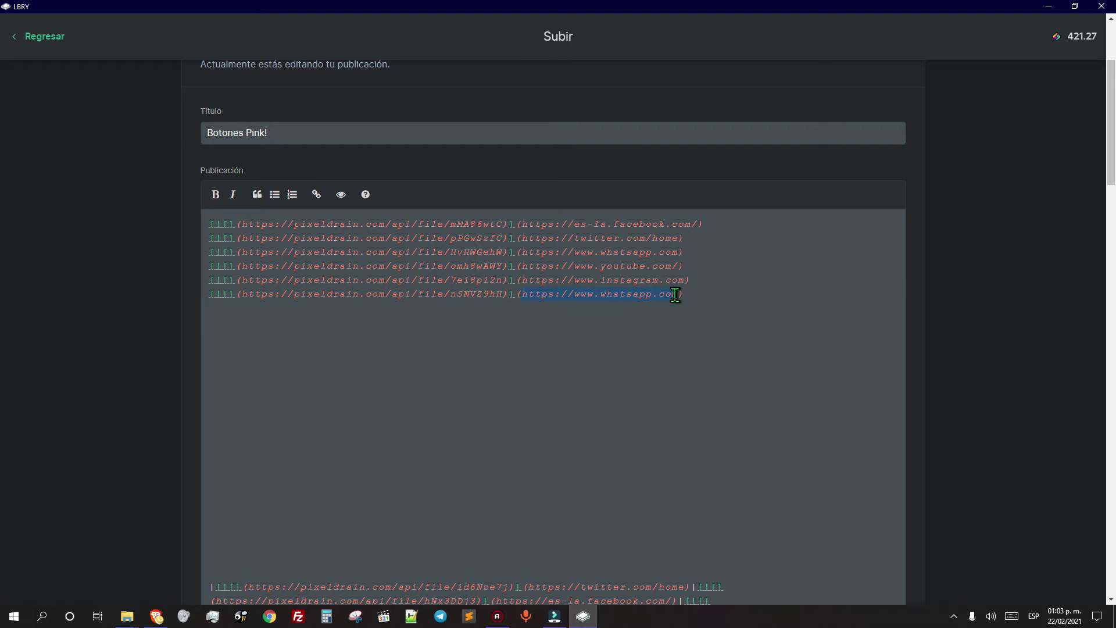
type("ww")
Step: Preview the post and test the links of the Google+ and Instagram buttons, returning to LBRY
left_click(343, 198)
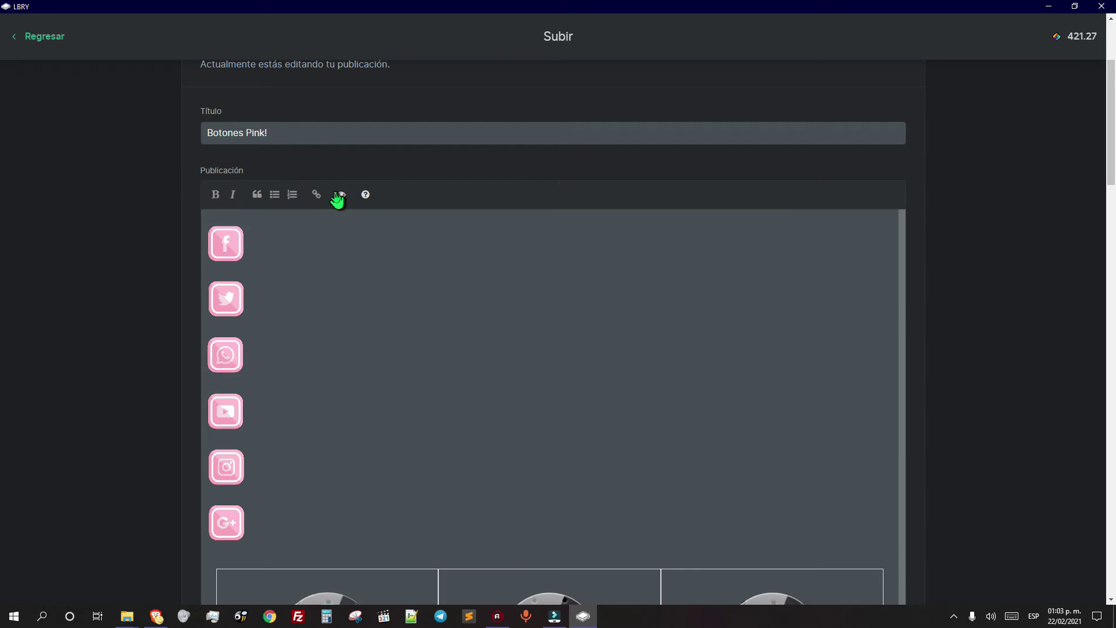
scroll(356, 318, "down", 4)
scroll(311, 427, "up", 2)
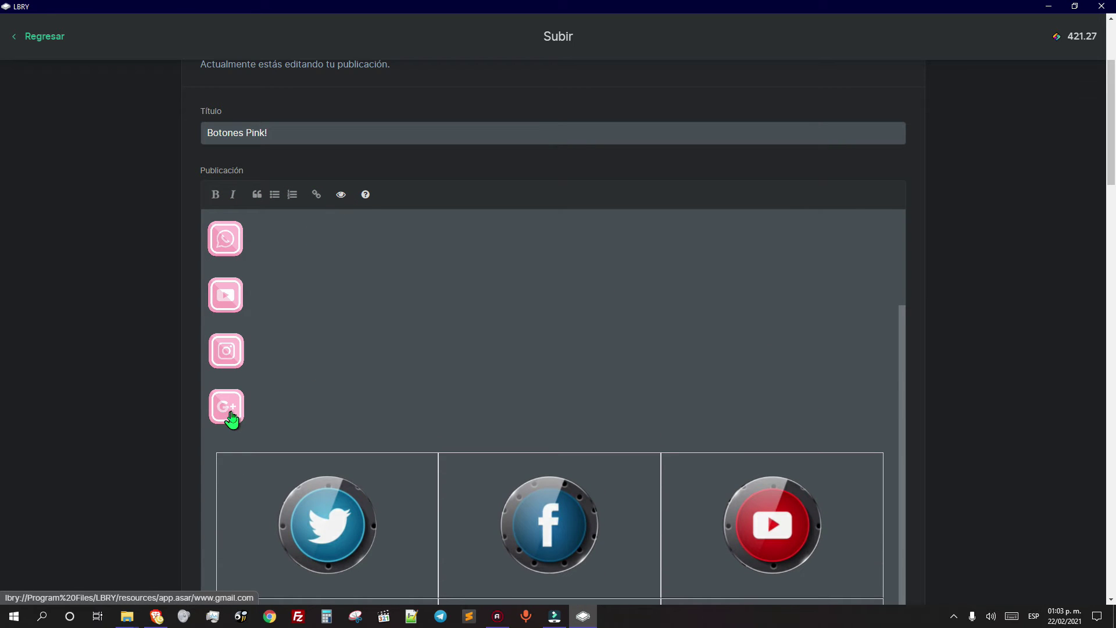
scroll(232, 383, "up", 3)
left_click(231, 529)
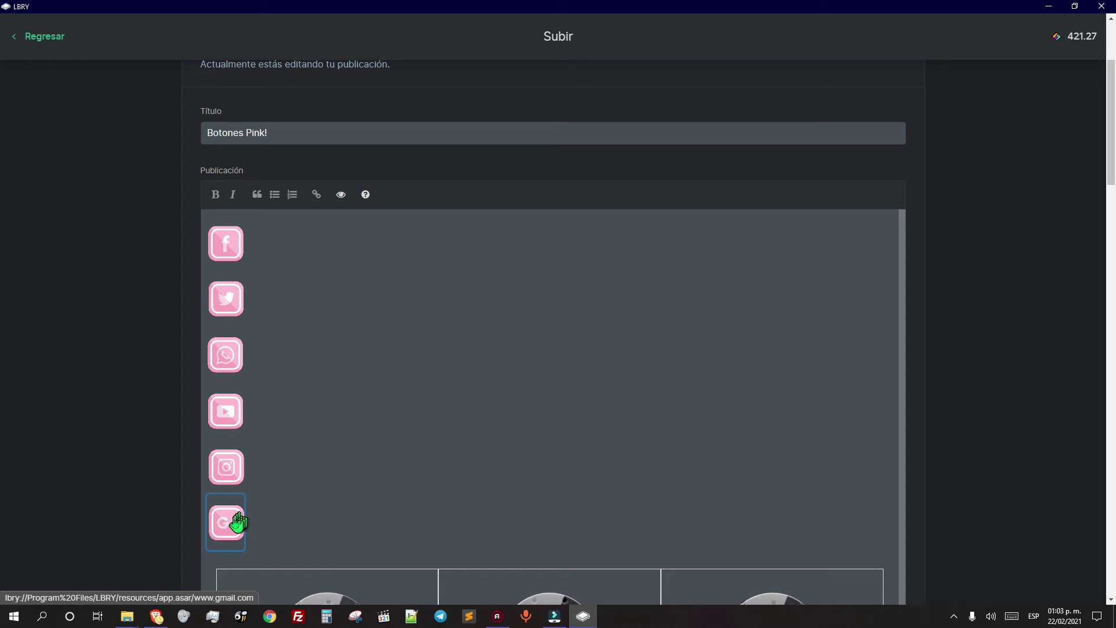
left_click(229, 476)
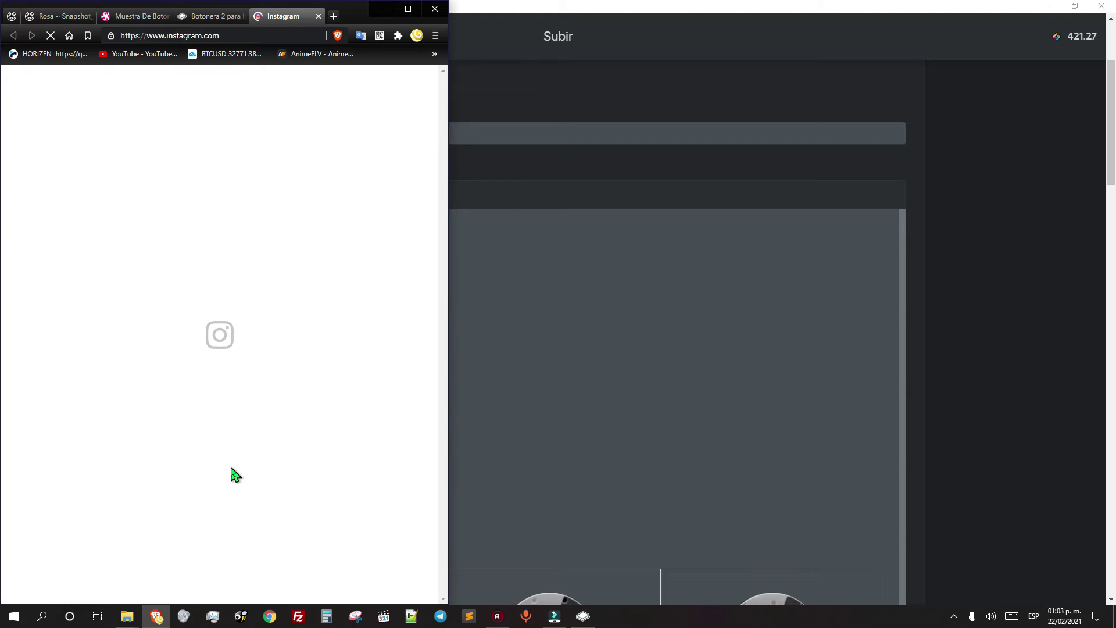
left_click(562, 391)
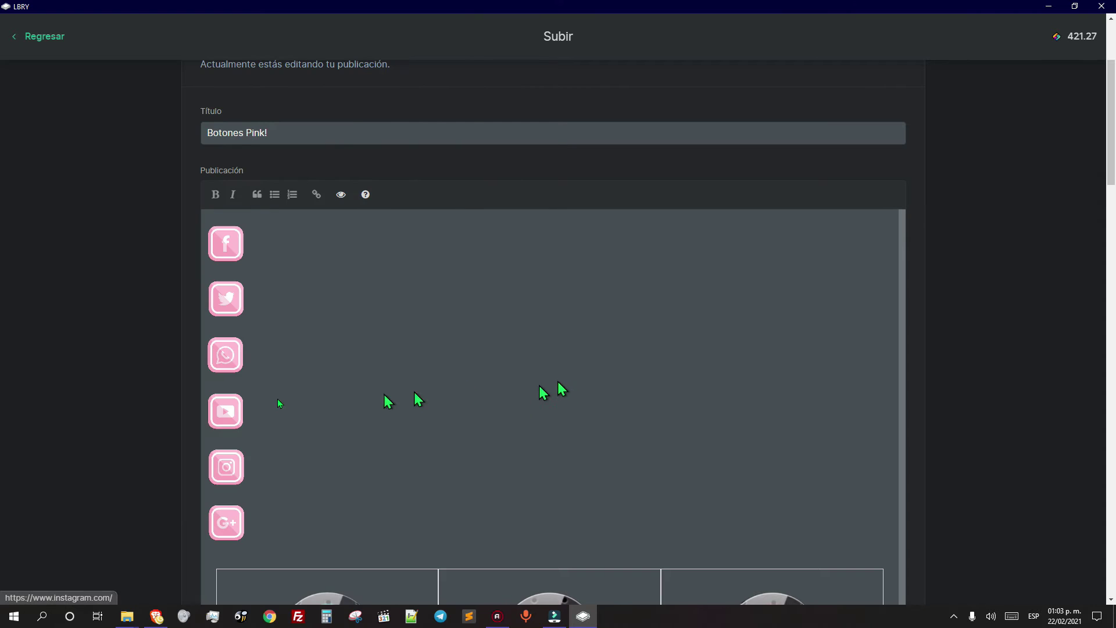
Step: Test the links of the YouTube, WhatsApp, Twitter and Facebook buttons from the post preview
left_click(227, 426)
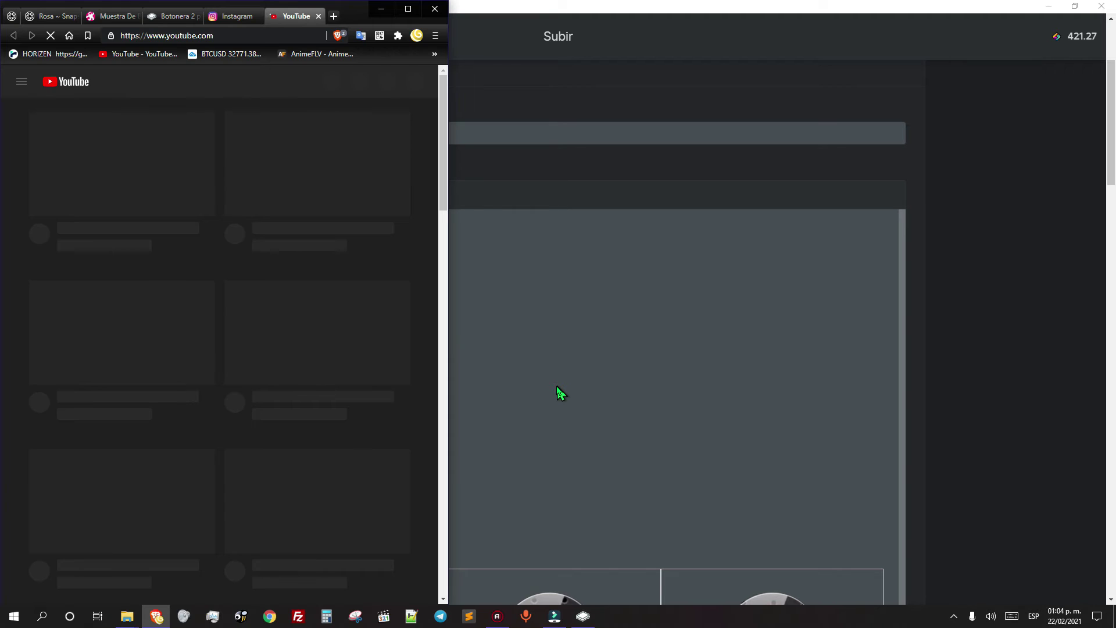
left_click(560, 393)
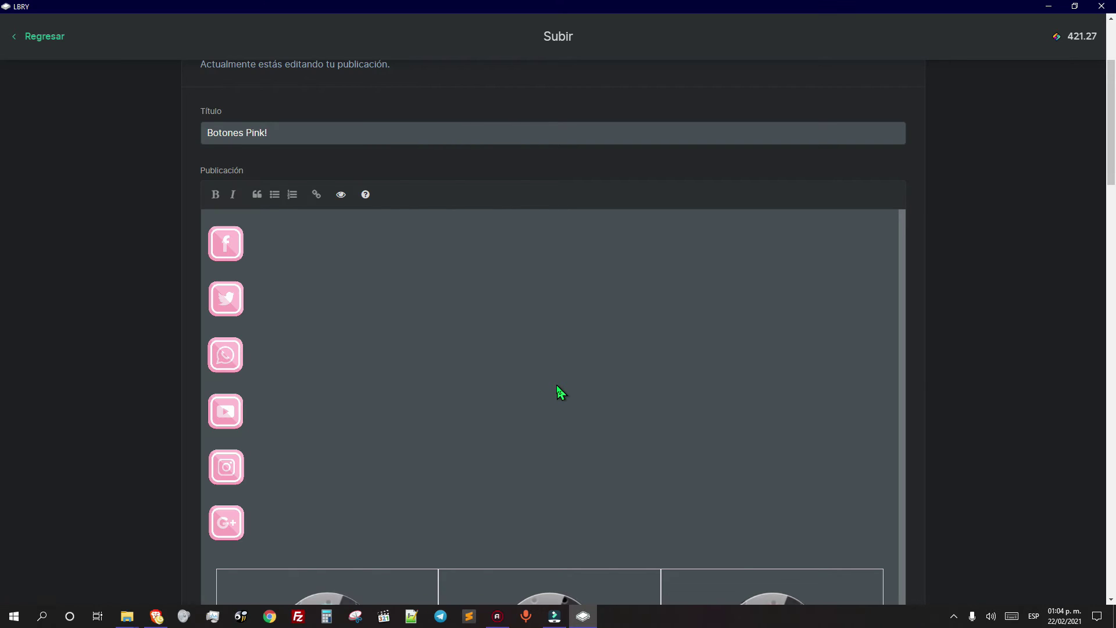
left_click(233, 364)
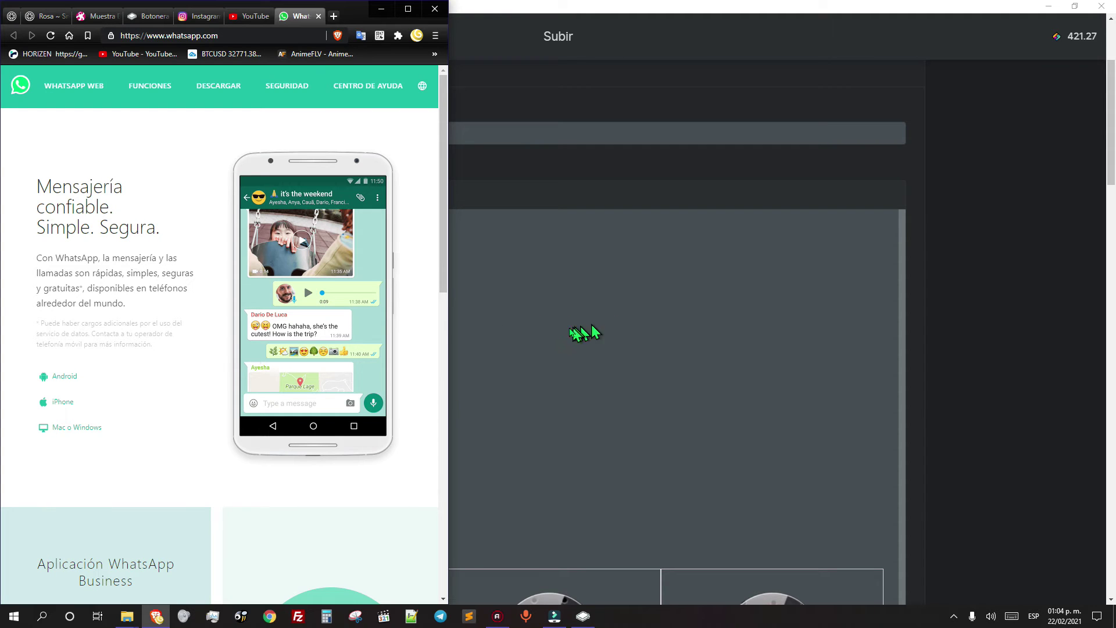
left_click(570, 335)
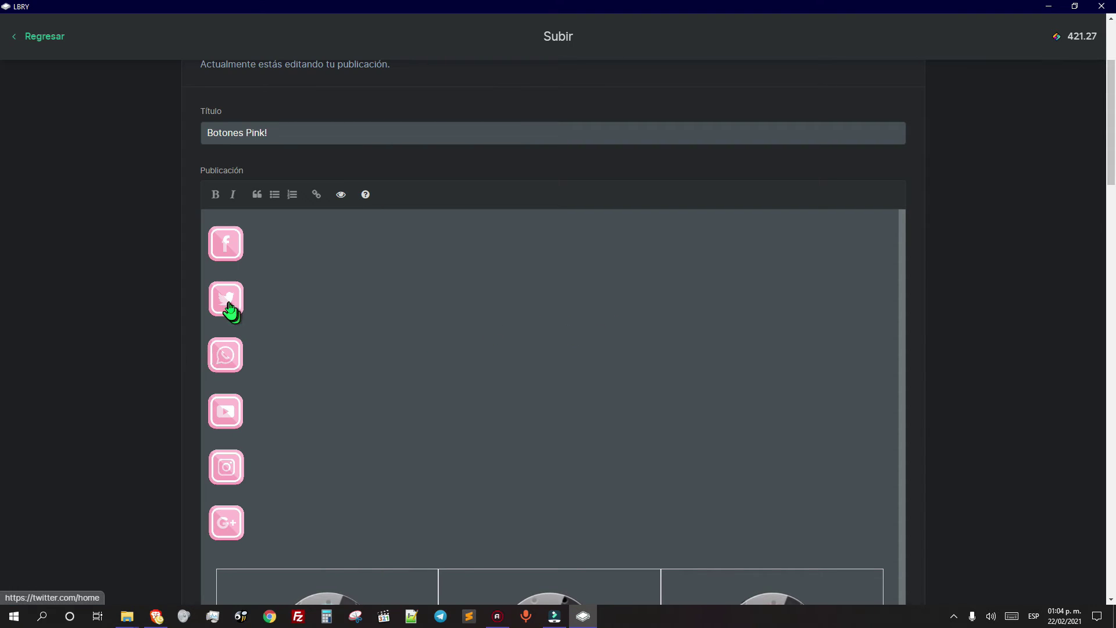
left_click(230, 306)
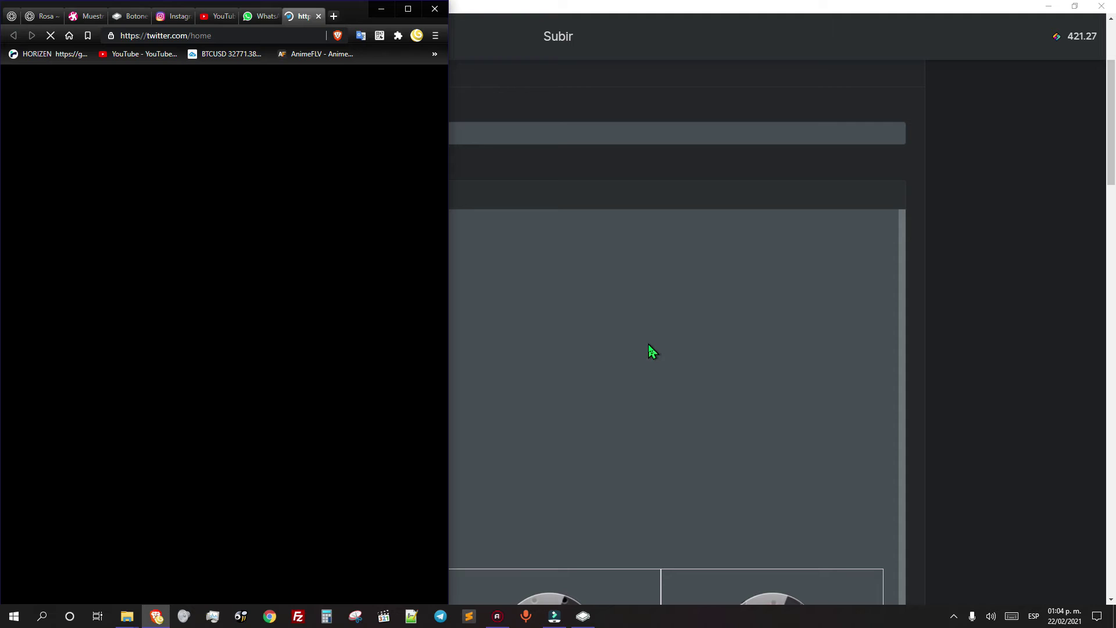
left_click(649, 346)
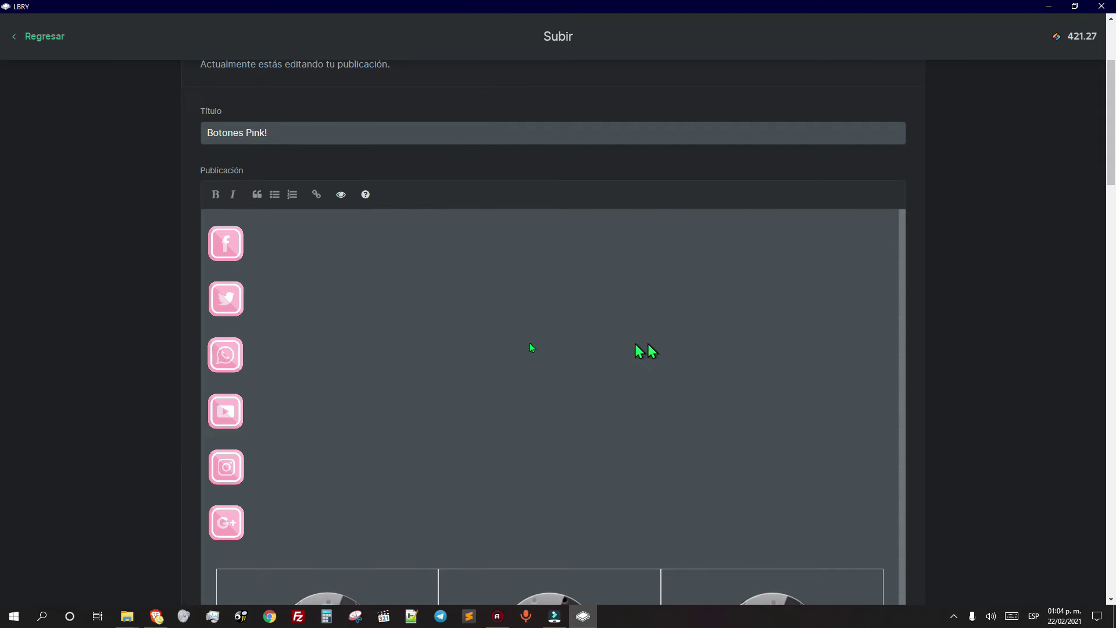
left_click(234, 261)
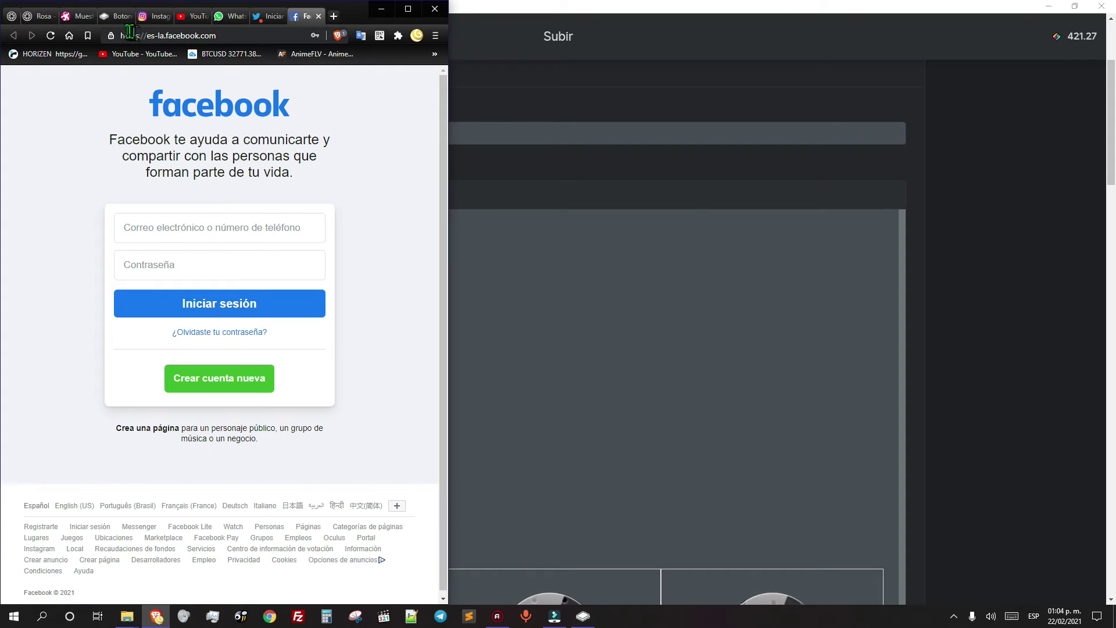
Step: Close the Instagram, YouTube, WhatsApp, Twitter and Facebook test pages in Brave and minimize the browser
left_click(158, 17)
left_click(167, 16)
left_click(168, 18)
left_click(168, 18)
left_click(168, 17)
left_click(168, 18)
left_click(168, 18)
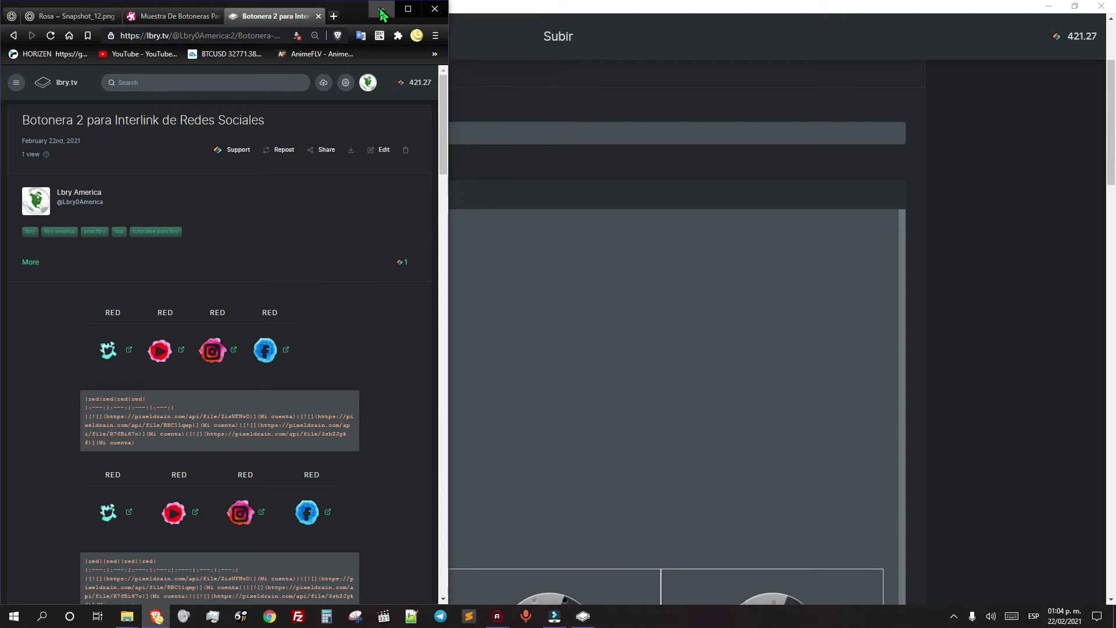
left_click(380, 9)
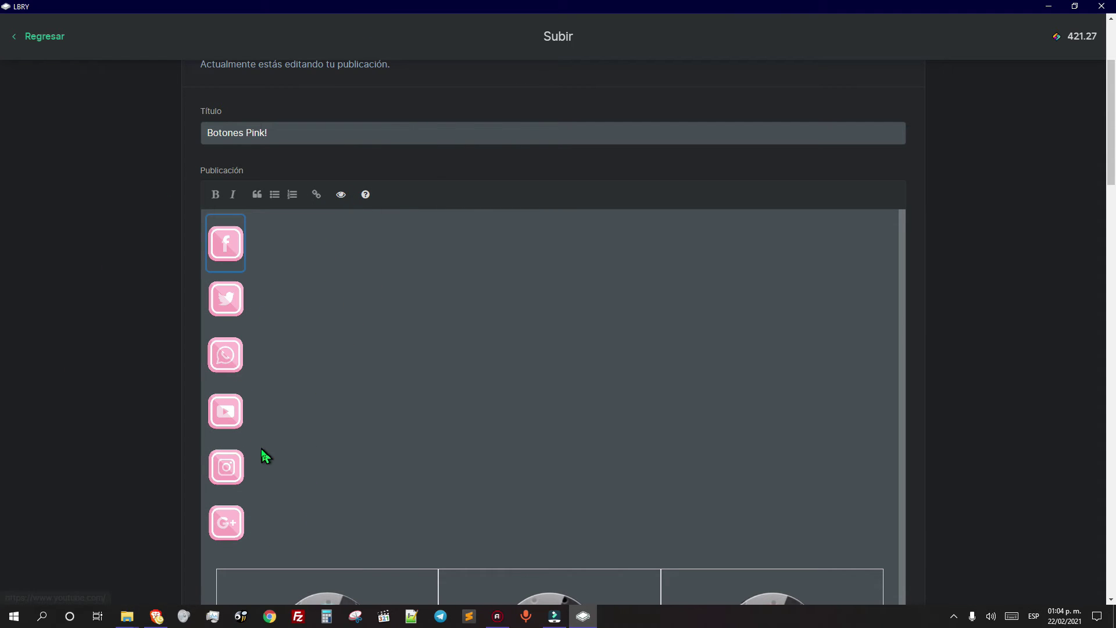
Step: Look over the pink buttons in the post preview and return to the Markdown code
scroll(261, 456, "down", 5)
scroll(264, 458, "up", 3)
scroll(263, 457, "up", 4)
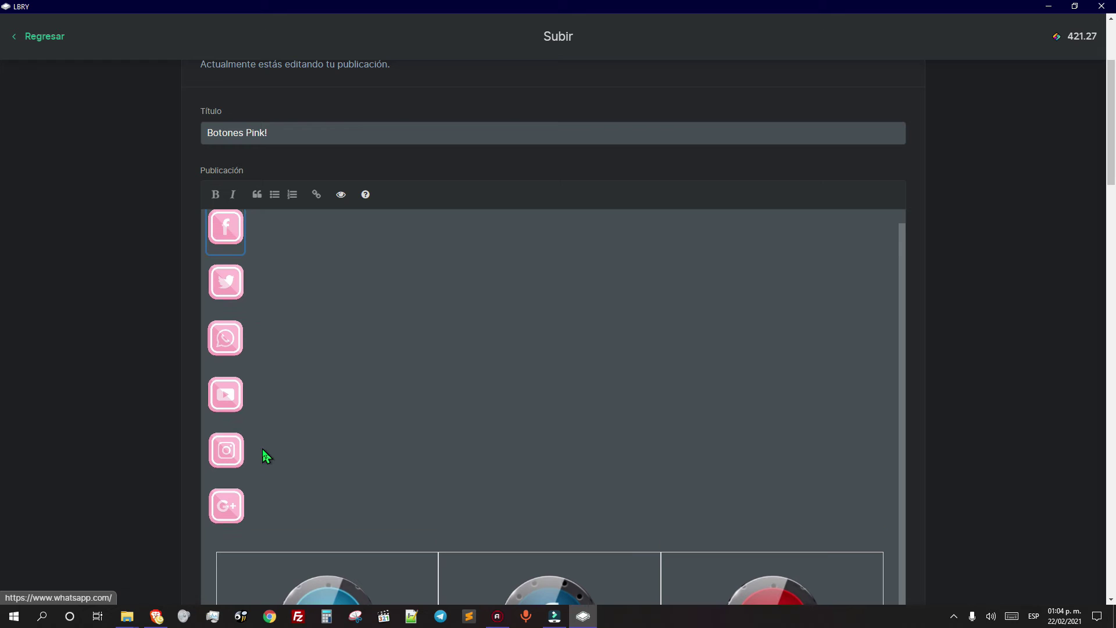
left_click(341, 195)
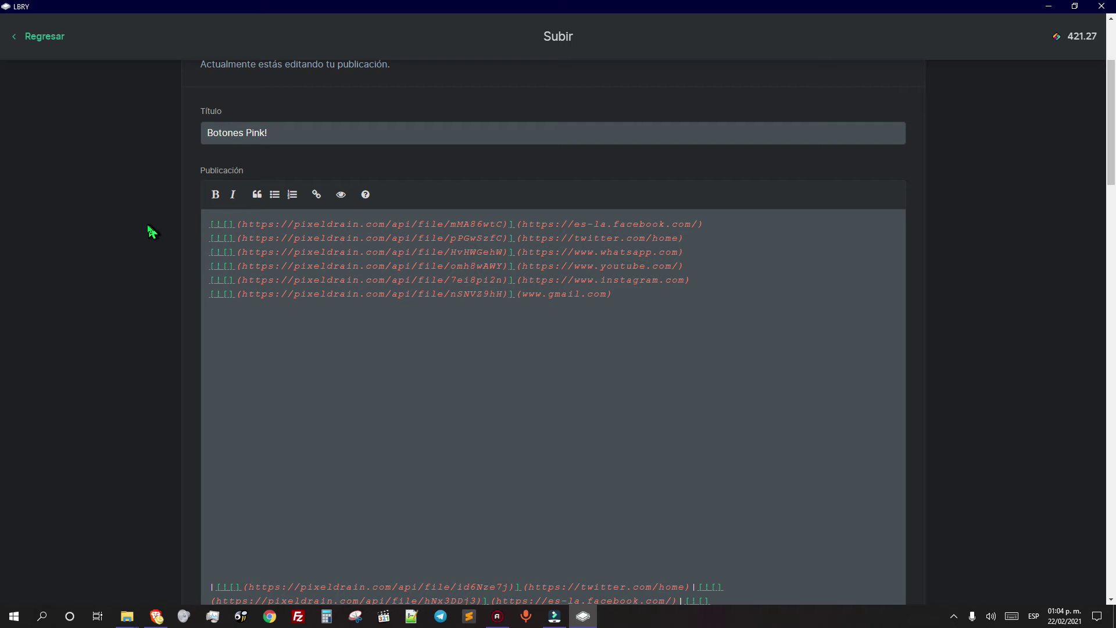
Step: Add a three-column table header |Red|Red|Red| with the alignment row |:---:|:---:|:---:| above the button lines
left_click(210, 224)
key("Return")
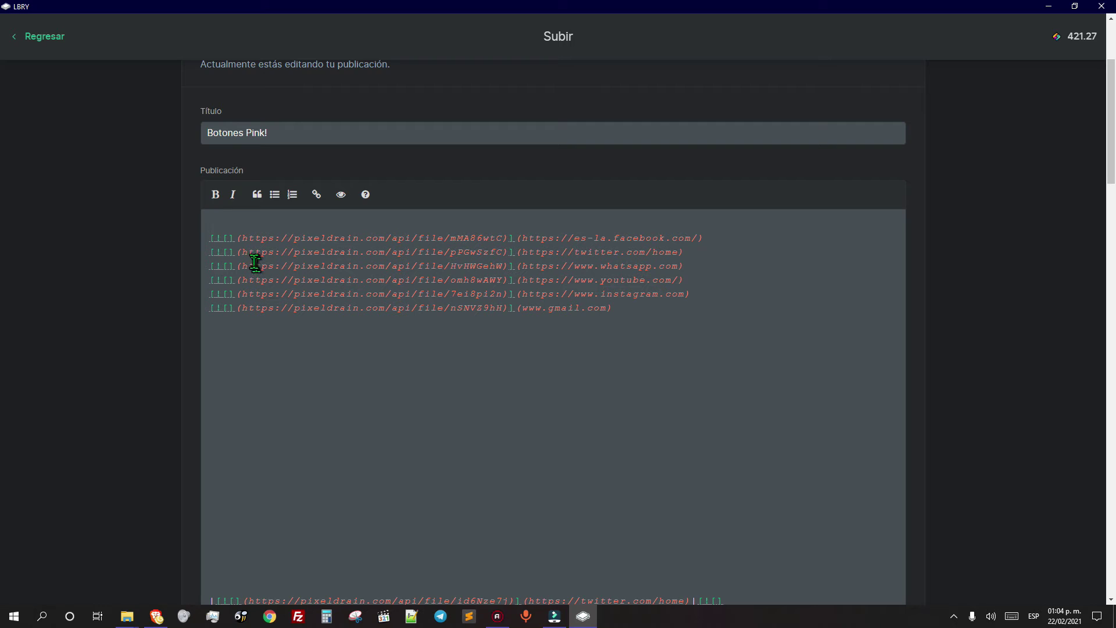
left_click(222, 218)
key("Return")
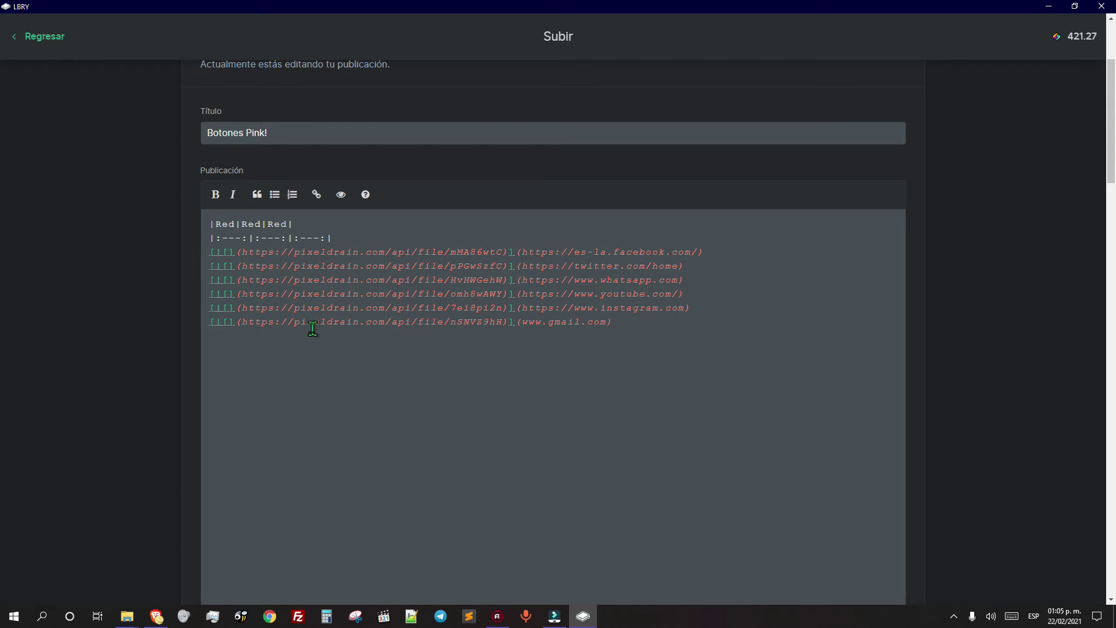
Step: Join the Facebook, Twitter, WhatsApp and YouTube buttons into one table row with | separators, and check it in the preview
type("|")
left_click(715, 253)
type("|")
left_click(210, 267)
key("BackSpace")
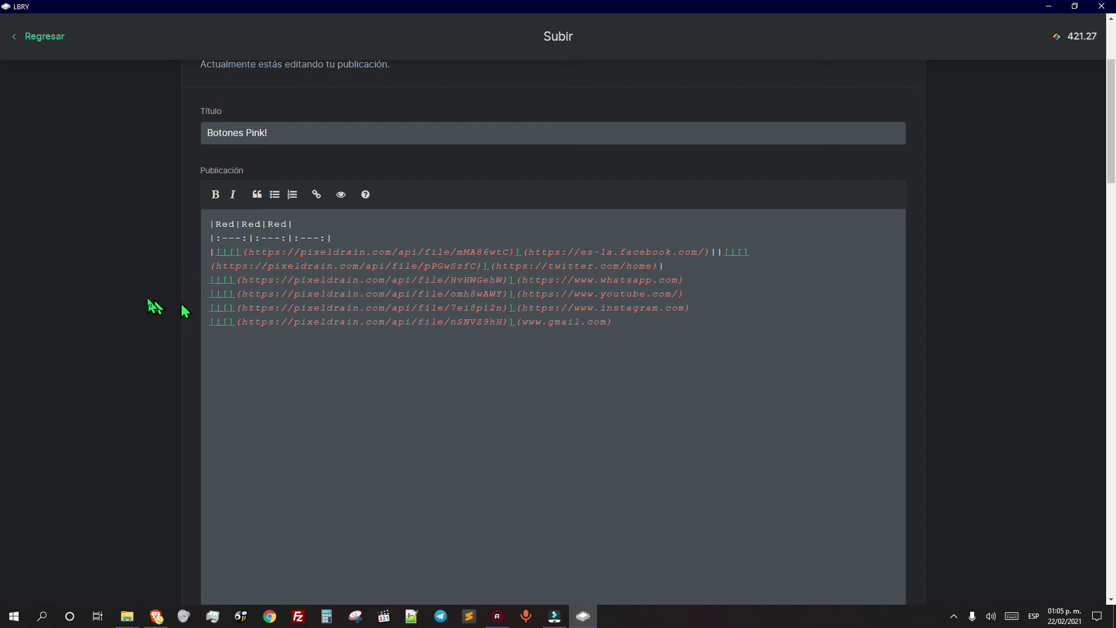
left_click(208, 280)
key("BackSpace")
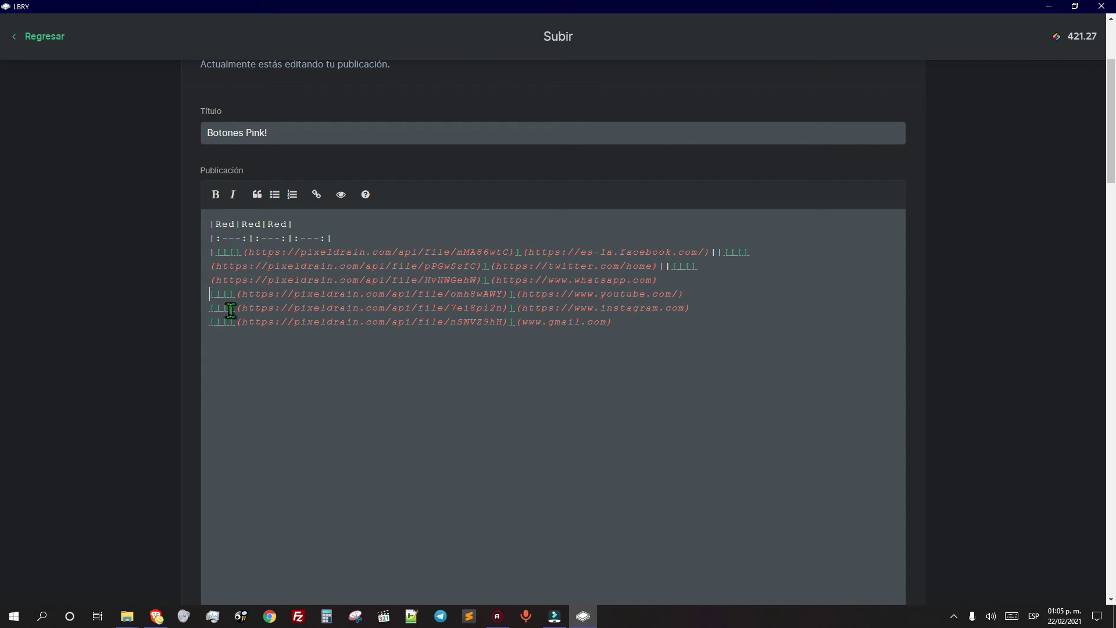
key("BackSpace")
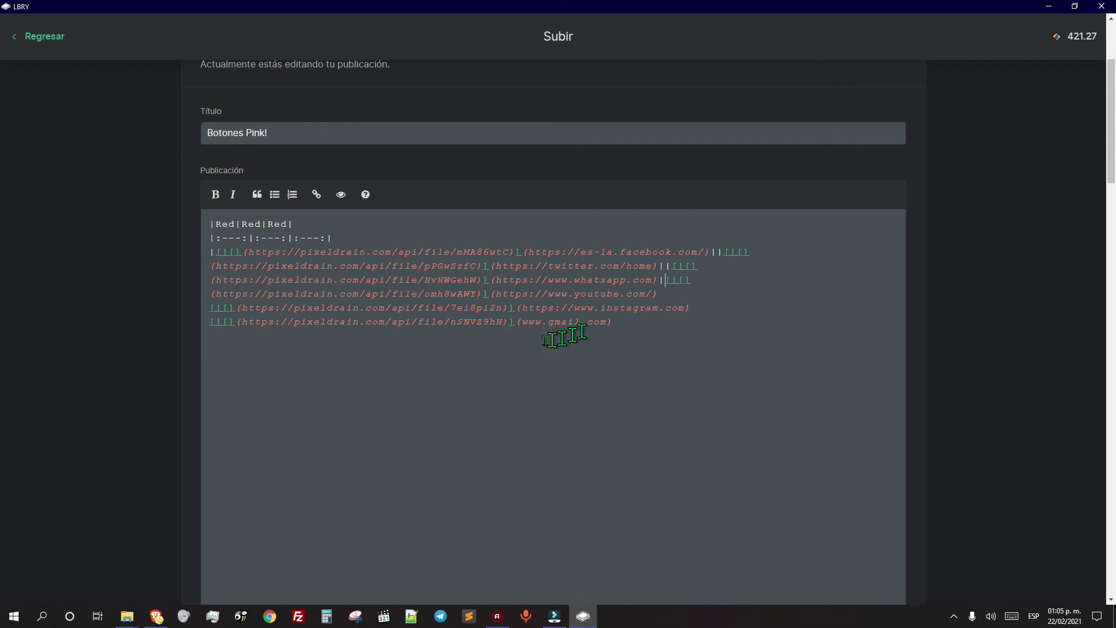
left_click(341, 194)
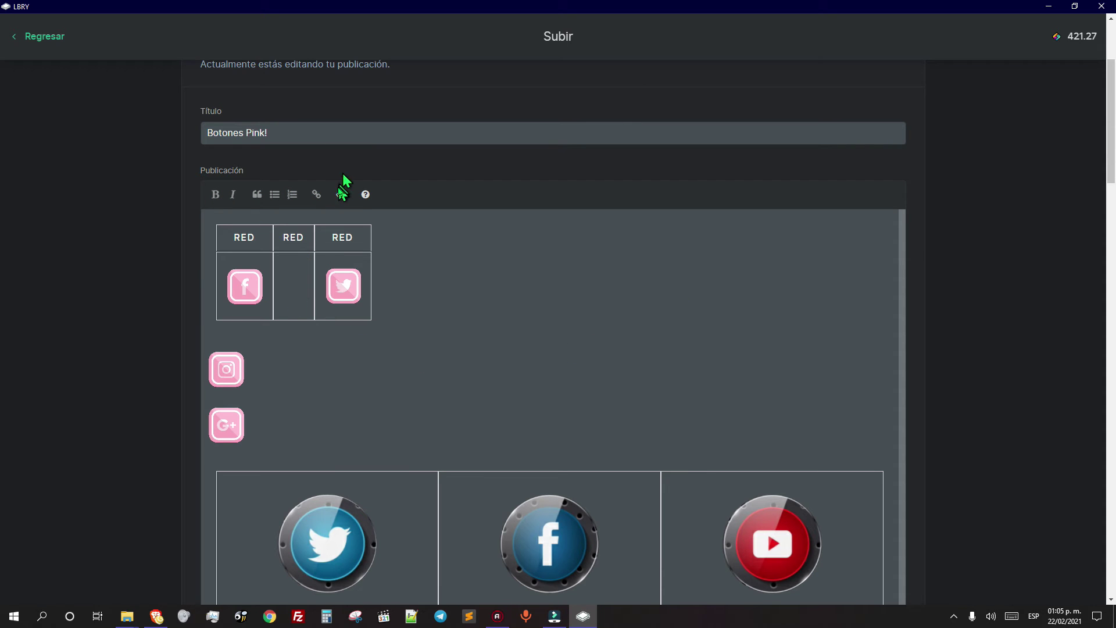
left_click(341, 198)
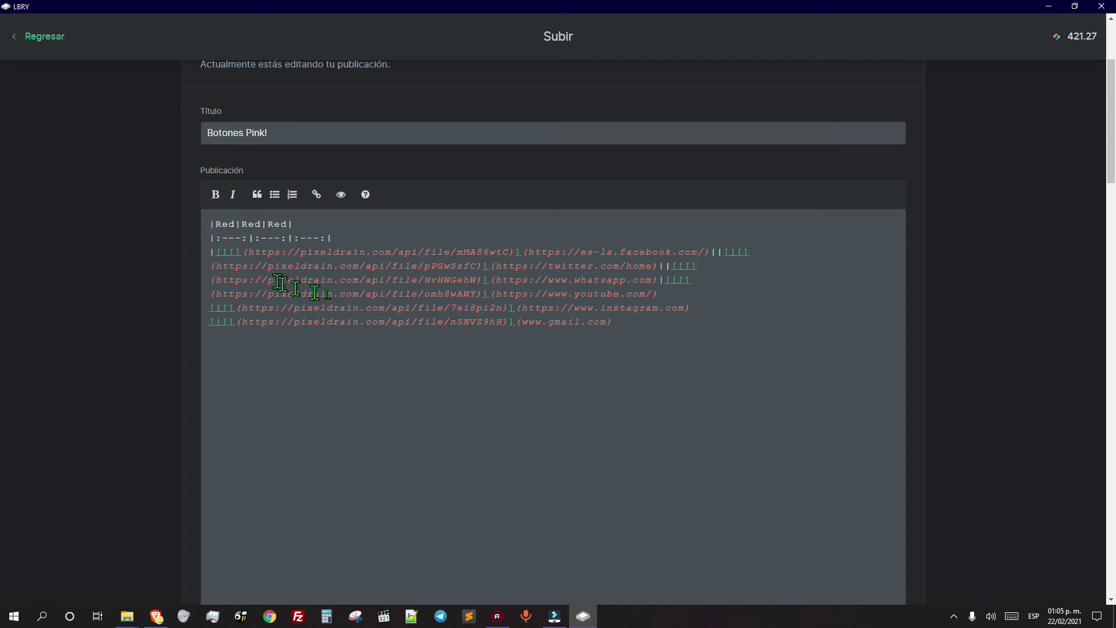
Step: Append the Instagram and Google+ buttons to the table row with || separators, and check the table in the preview
left_click(663, 279)
type("|")
left_click(209, 307)
key("BackSpace")
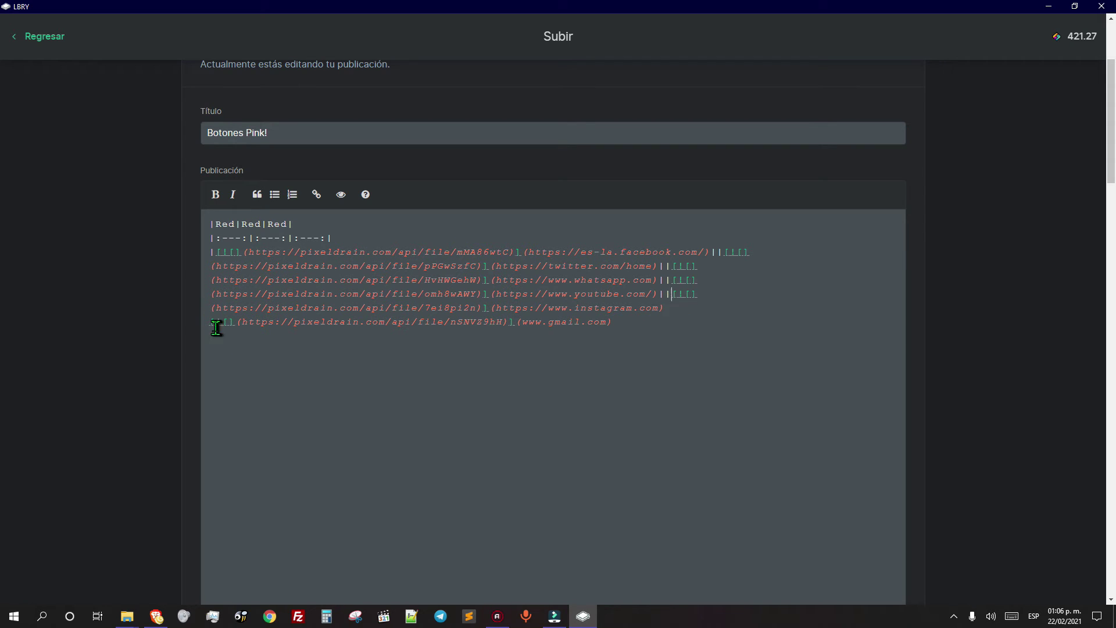
left_click(211, 322)
key("BackSpace")
type("||")
left_click(586, 325)
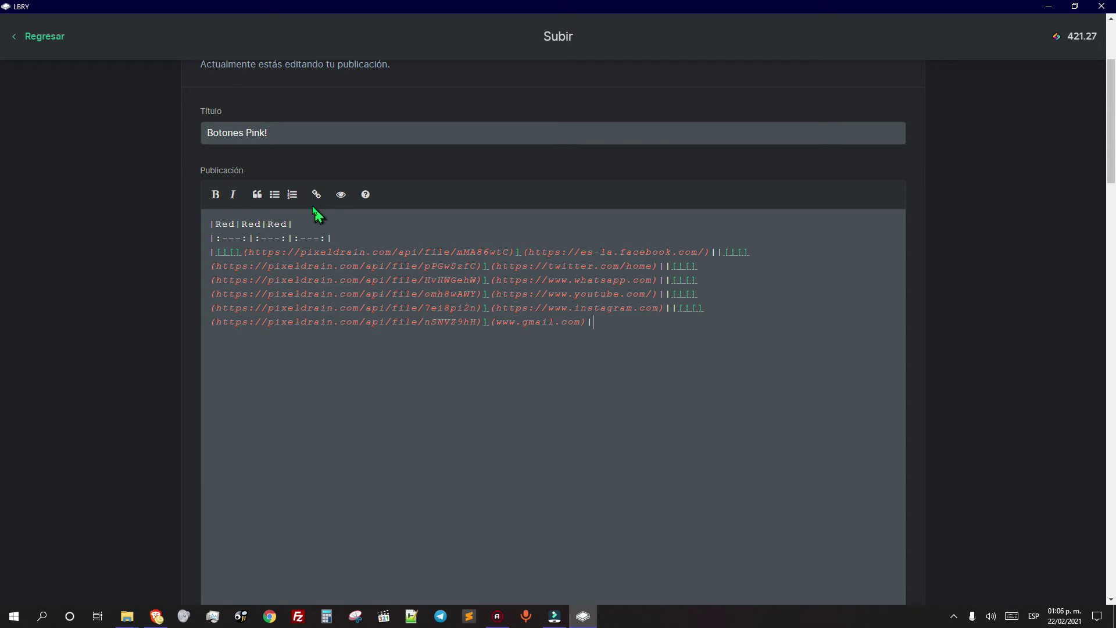
left_click(339, 196)
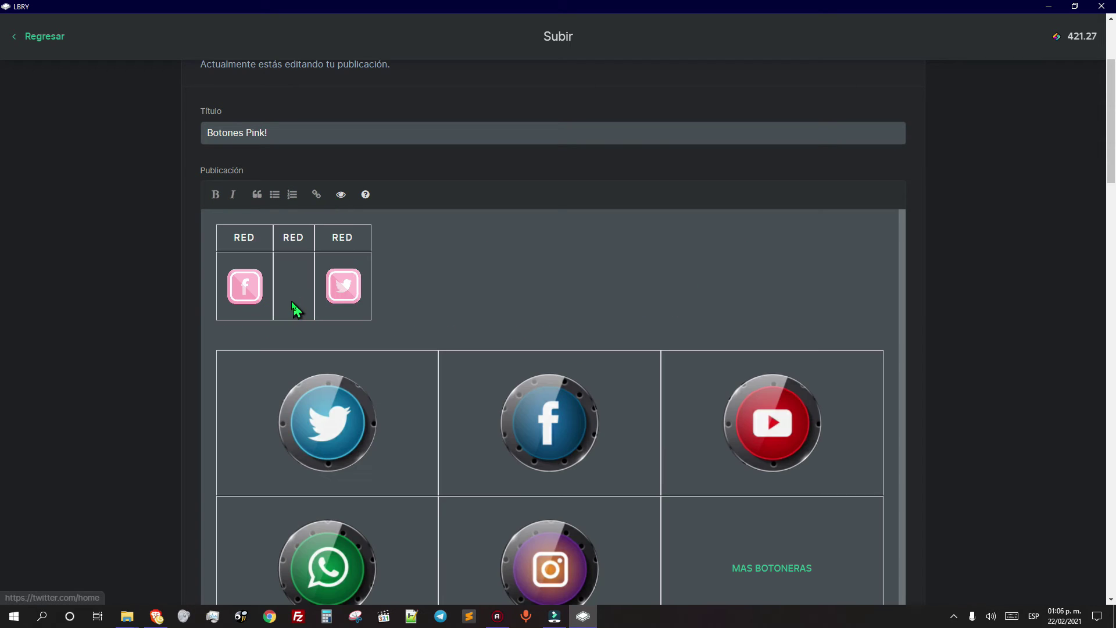
left_click(341, 195)
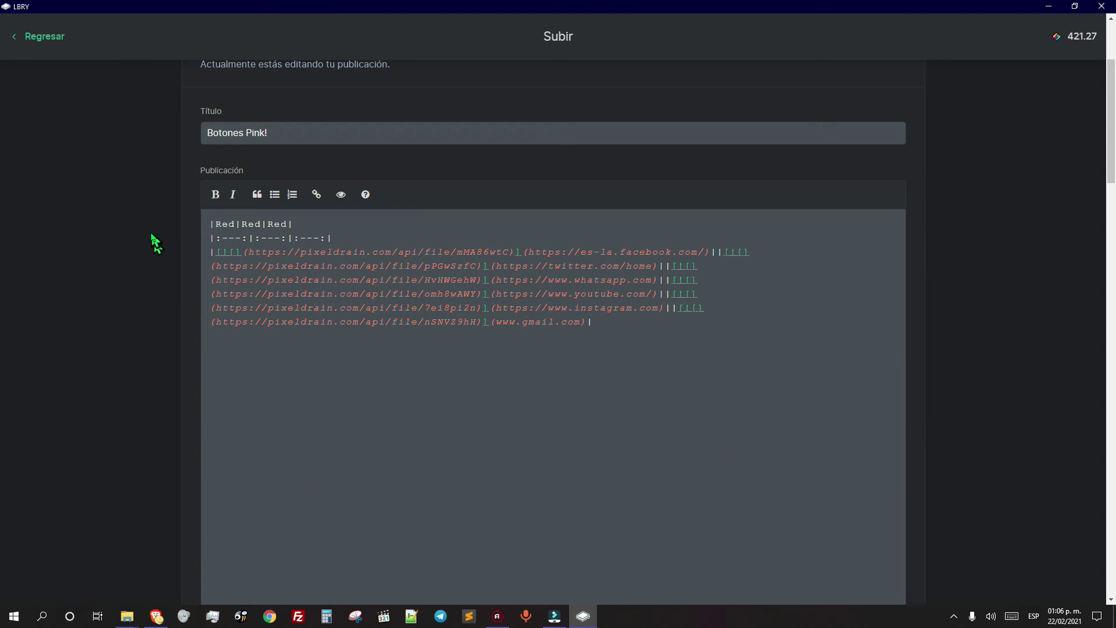
Step: Reduce the doubled separators between the buttons to a single | and check the table in the preview
left_click(722, 253)
left_click(670, 307)
key("BackSpace")
left_click(341, 194)
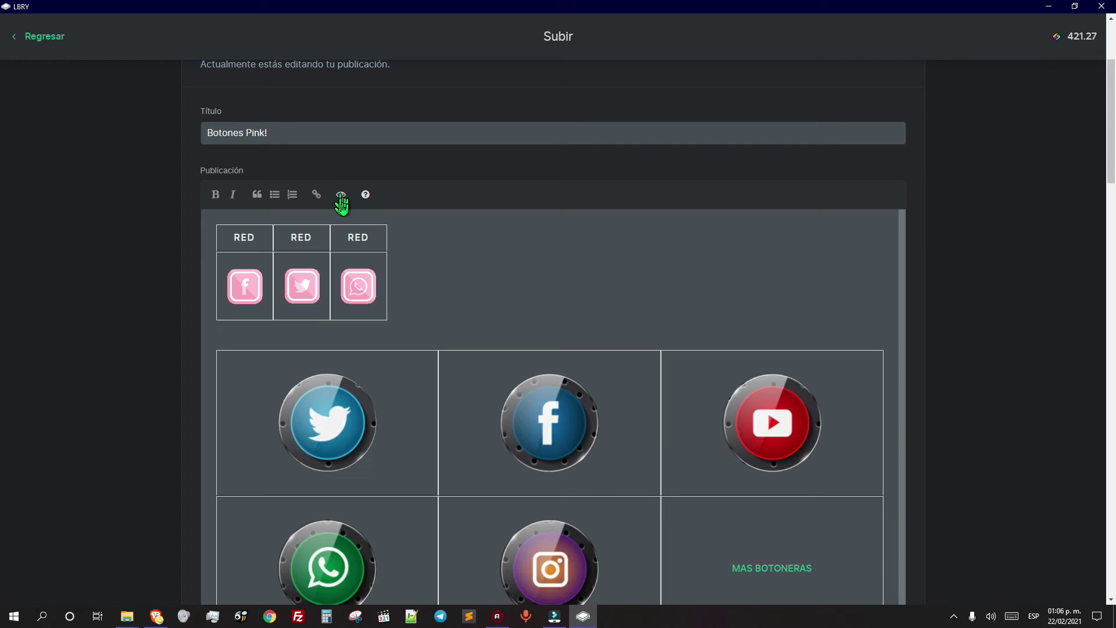
left_click(341, 195)
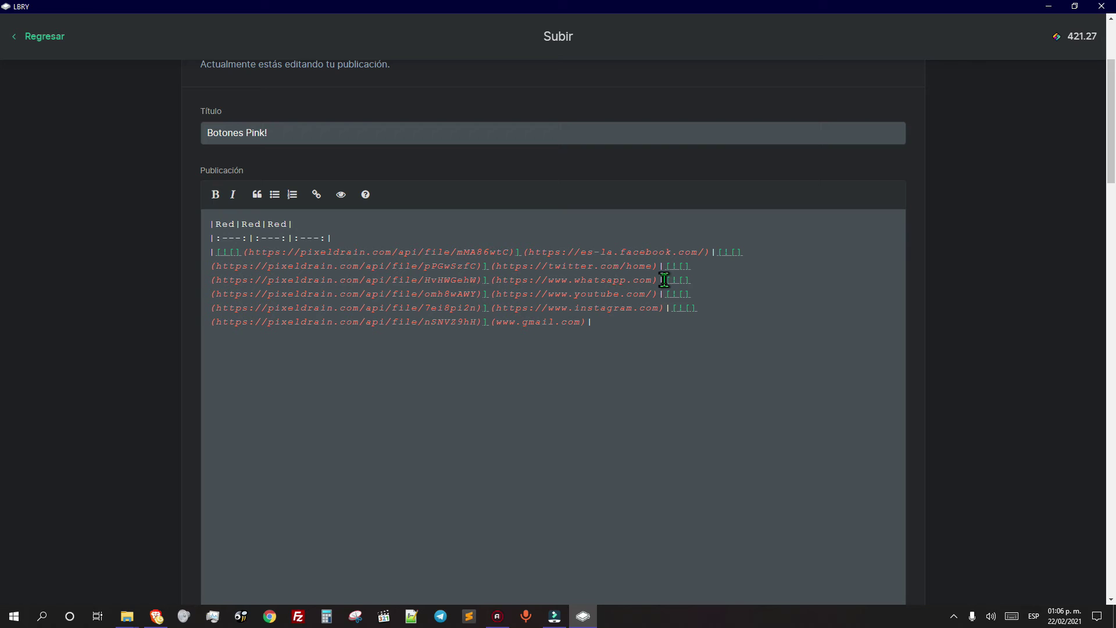
Step: Break the table code after the WhatsApp button, start the YouTube row with its own | separator, and check the table in the preview
key("Return")
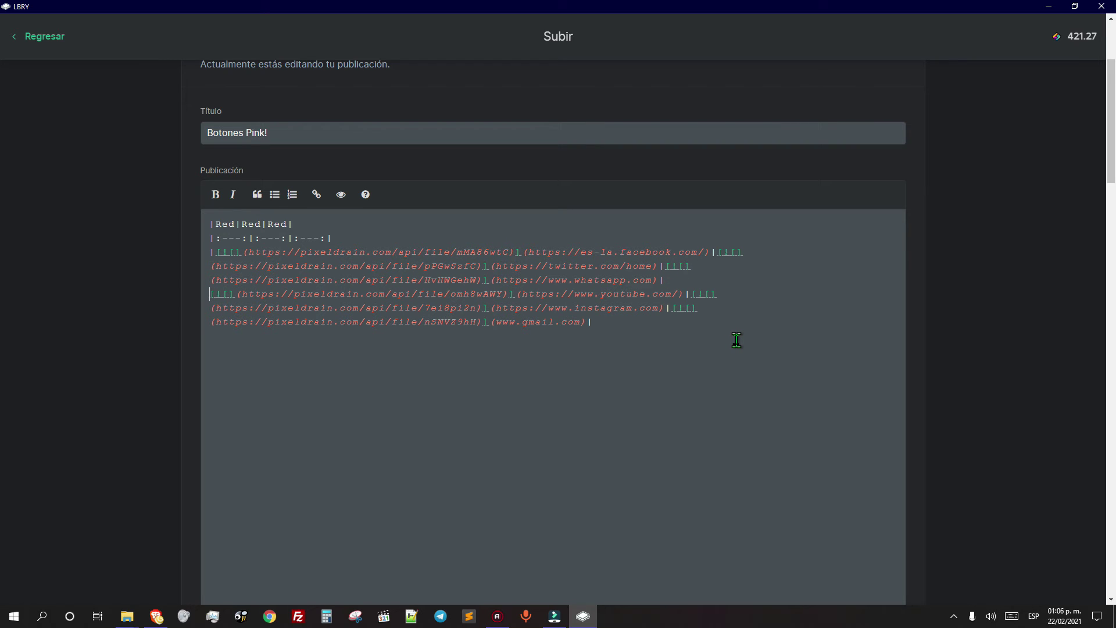
key("BackSpace")
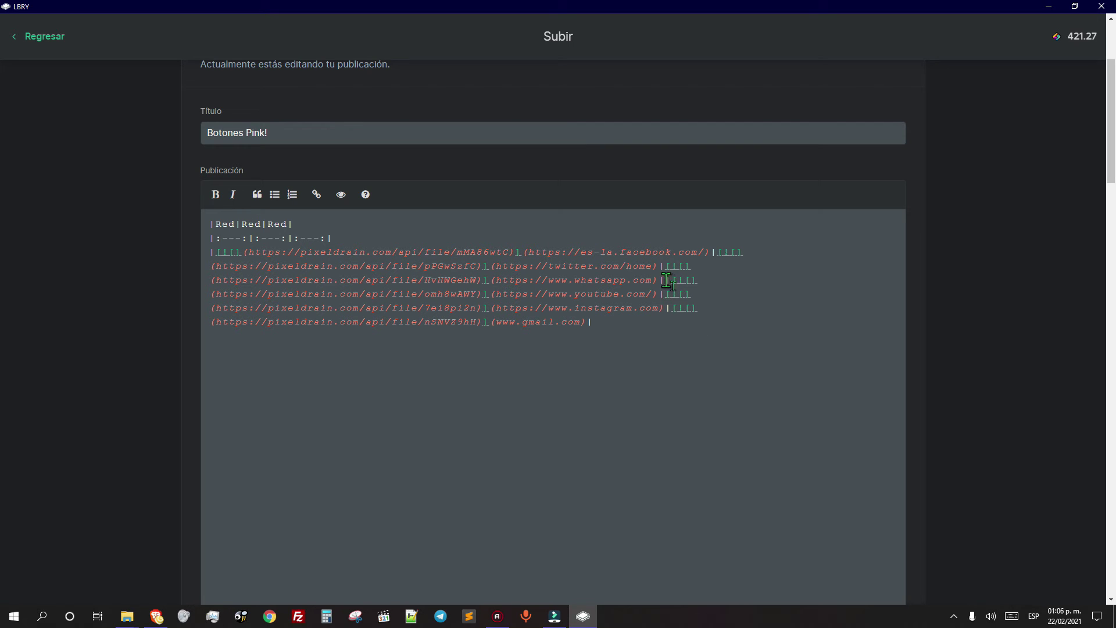
left_click(341, 196)
left_click(341, 195)
left_click(671, 280)
key("Return")
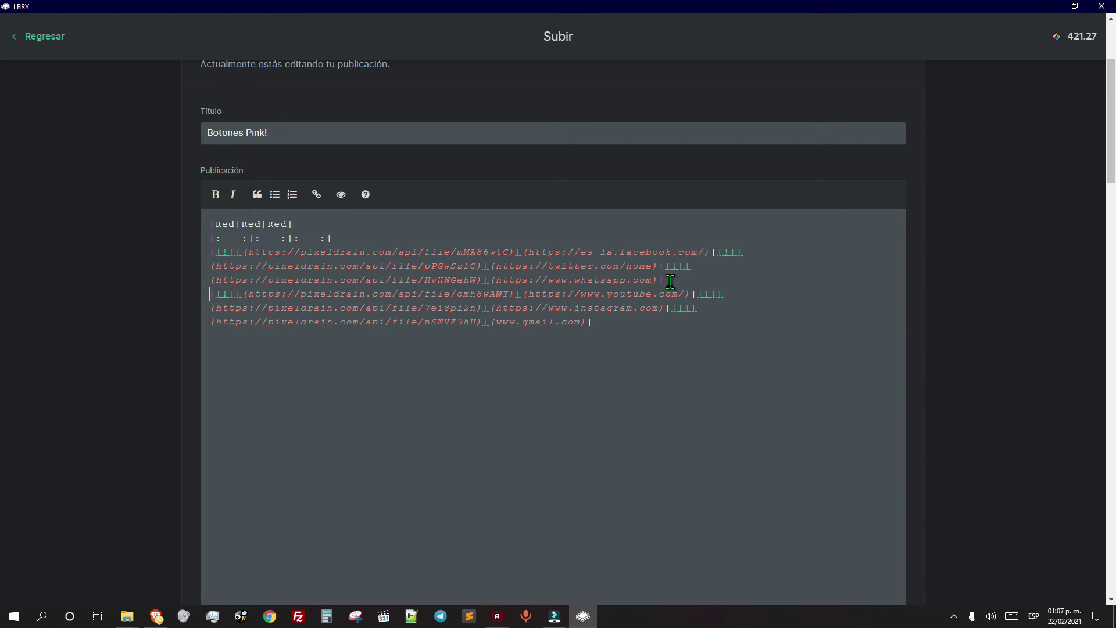
left_click(340, 196)
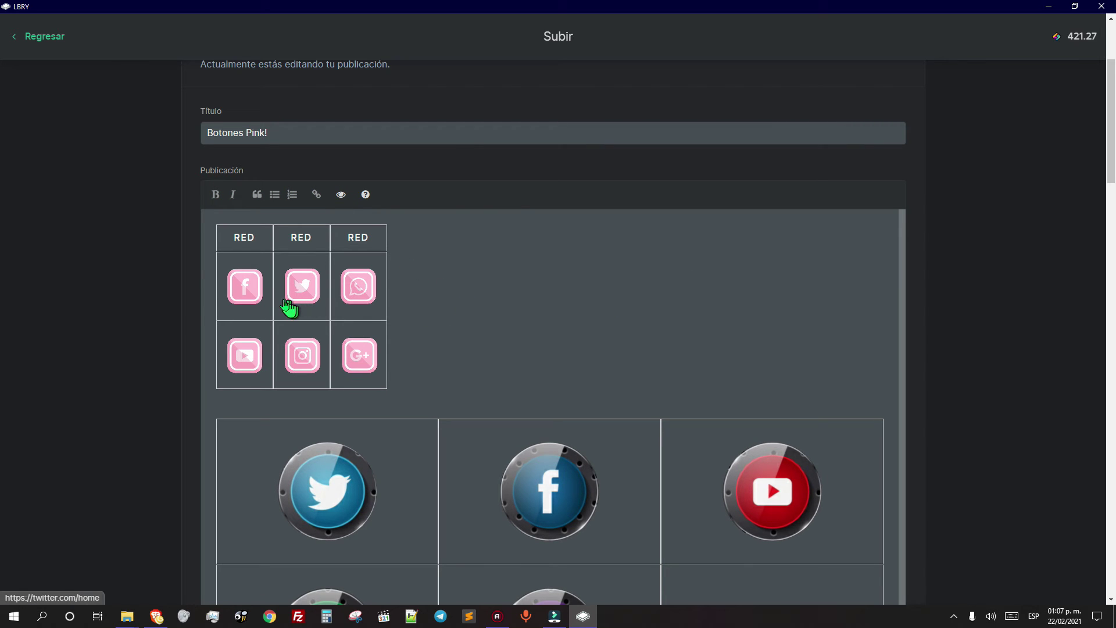
Step: Test the links of the Facebook, Twitter and WhatsApp buttons from the preview, close the opened pages, and return to the Markdown code
left_click(243, 302)
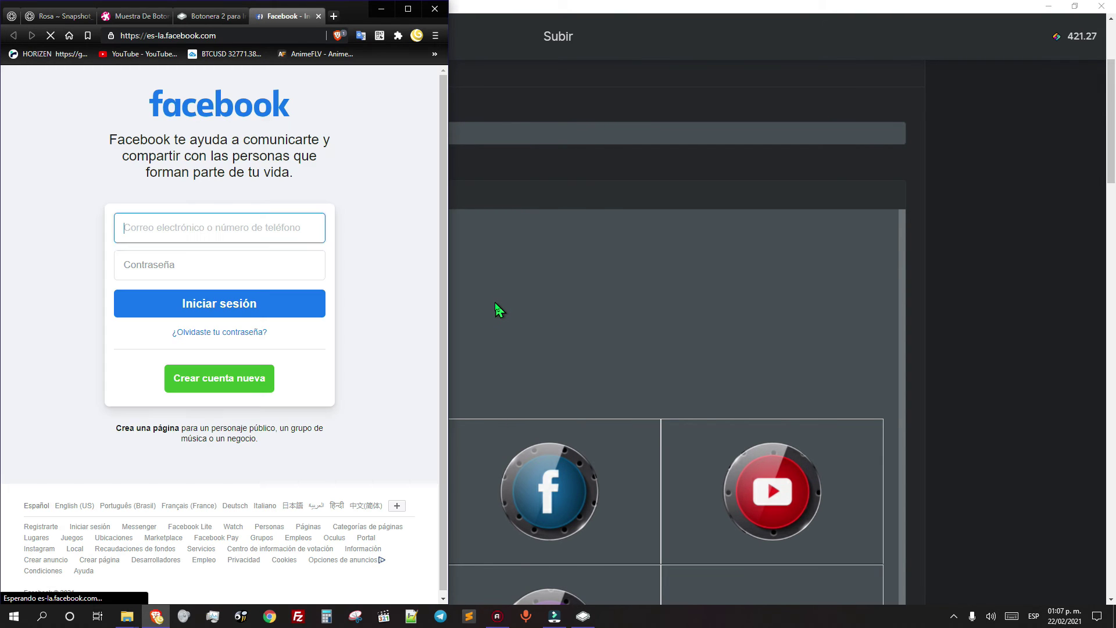
left_click(499, 309)
left_click(301, 291)
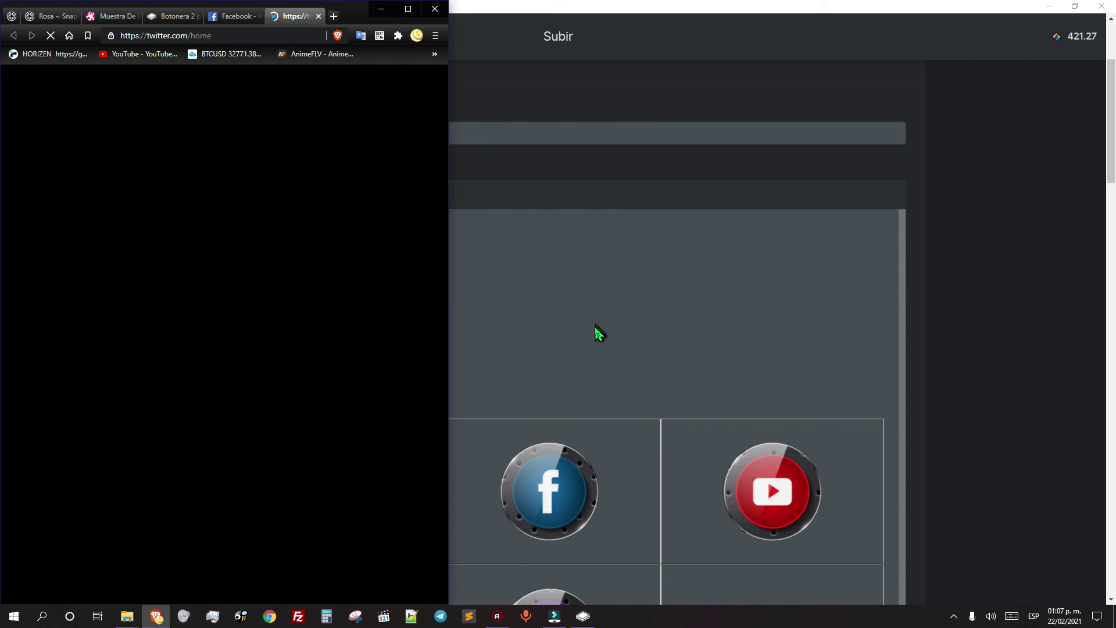
left_click(576, 345)
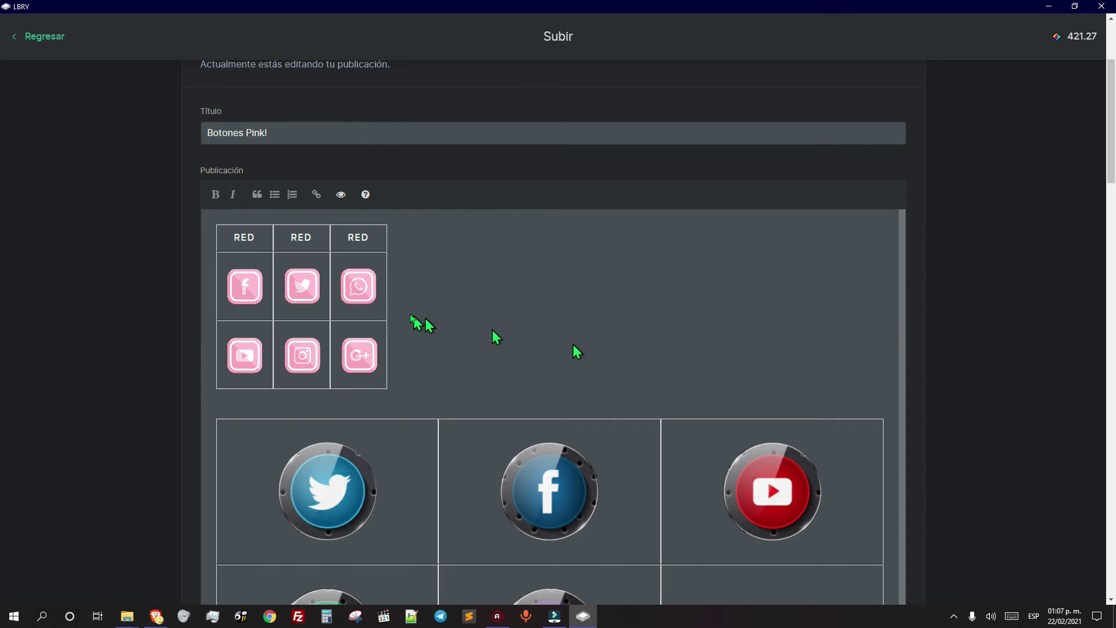
left_click(364, 287)
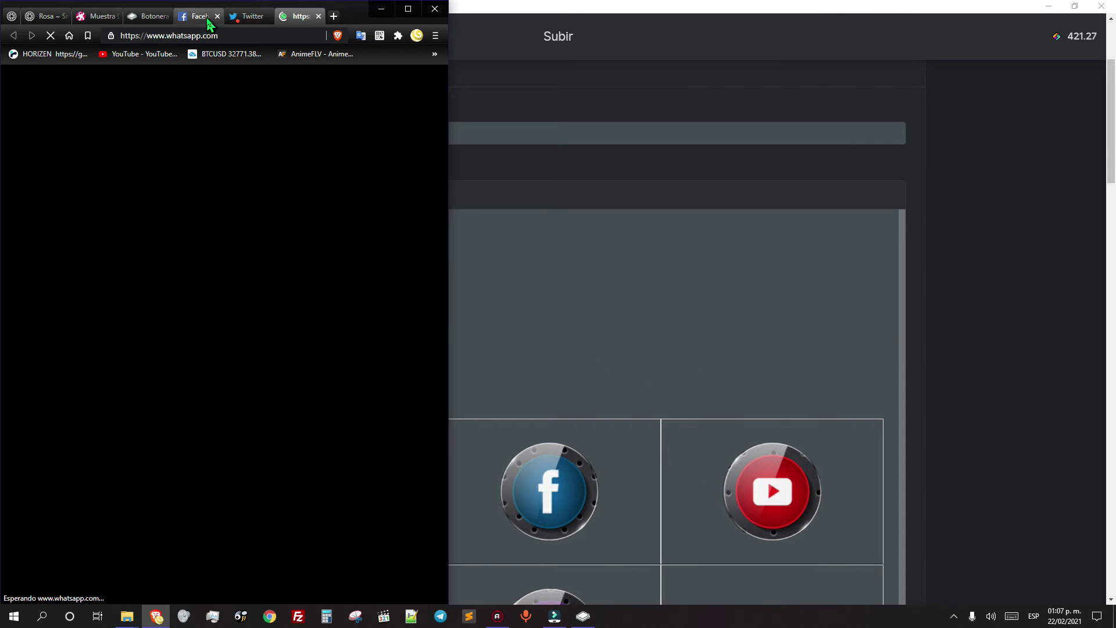
left_click(207, 18)
left_click(218, 17)
left_click(217, 18)
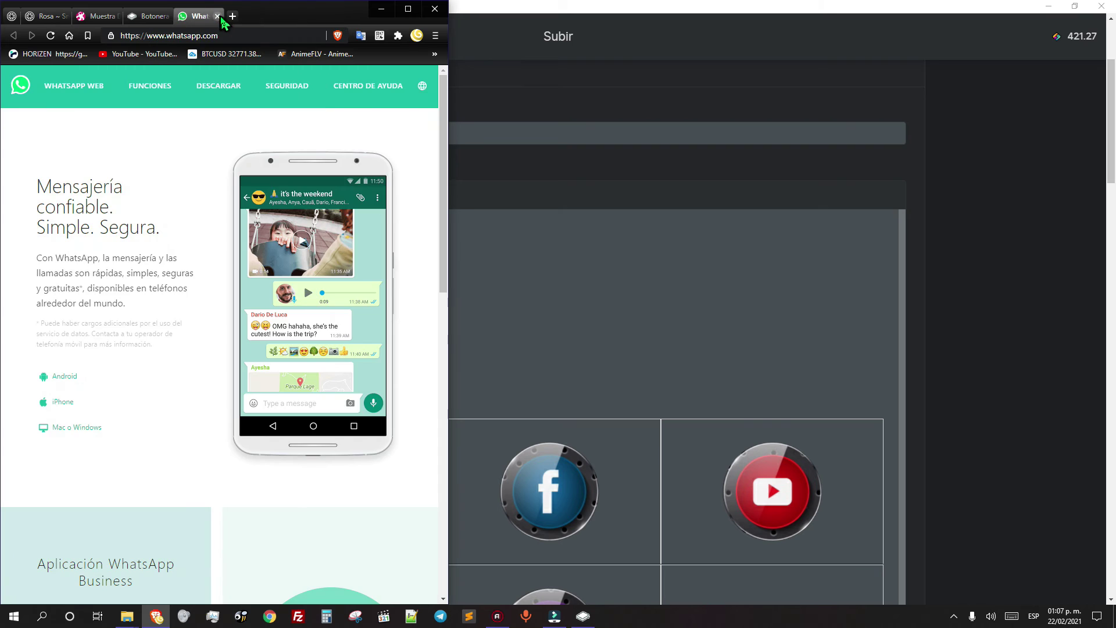
left_click(218, 18)
left_click(379, 11)
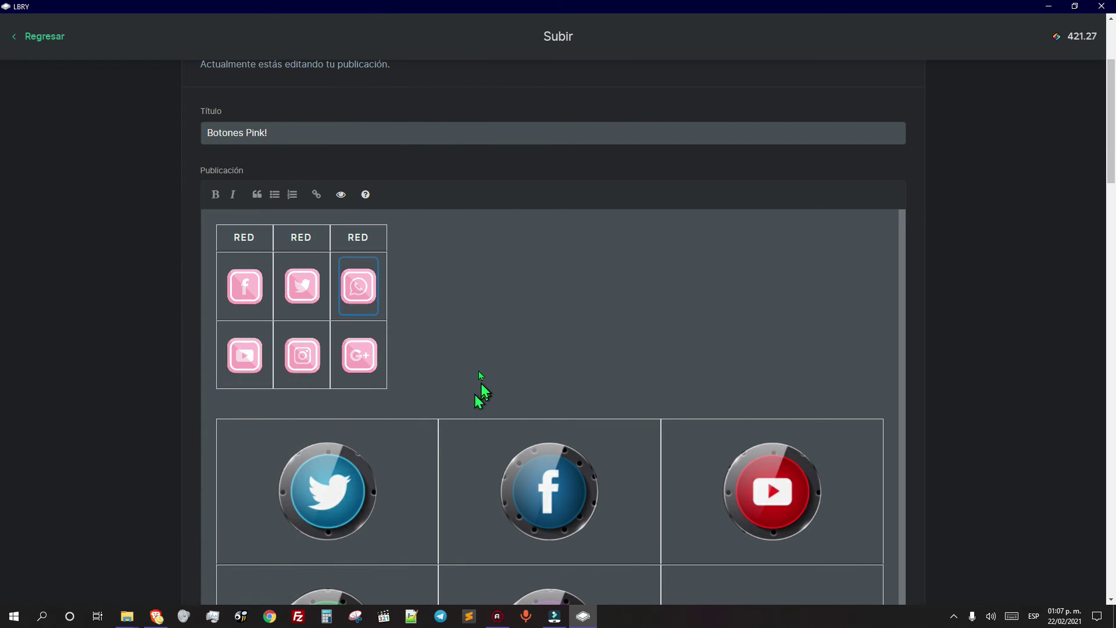
left_click(341, 195)
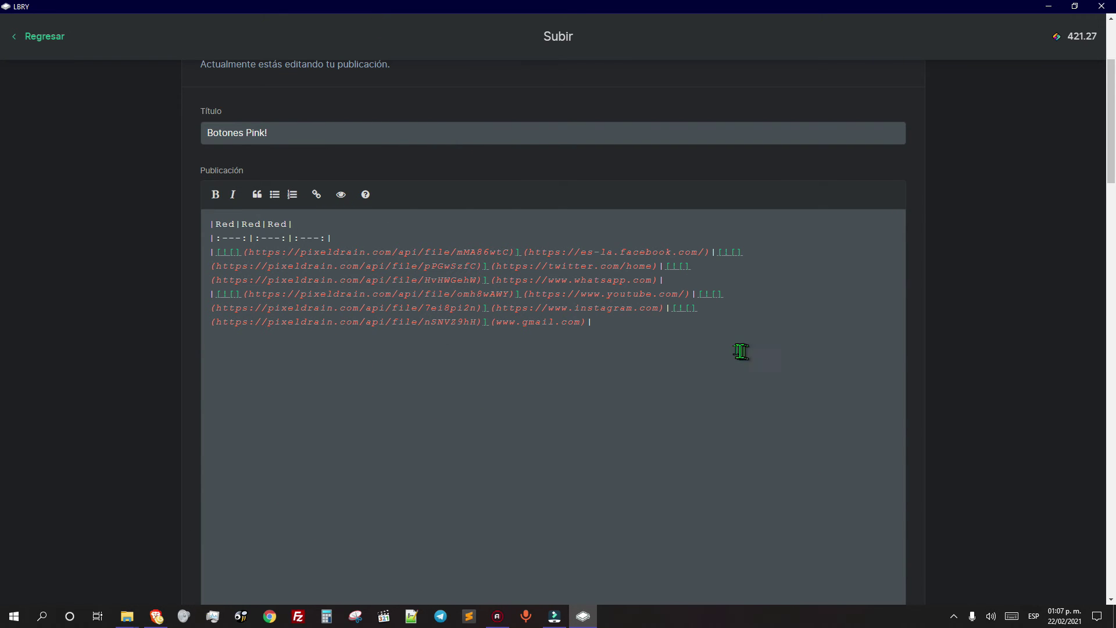
Step: Paste a copy of the button table below the original, with the one-column header |Red| and the alignment row |:---:|
left_click_drag(612, 333, 150, 244)
key("ctrl+v")
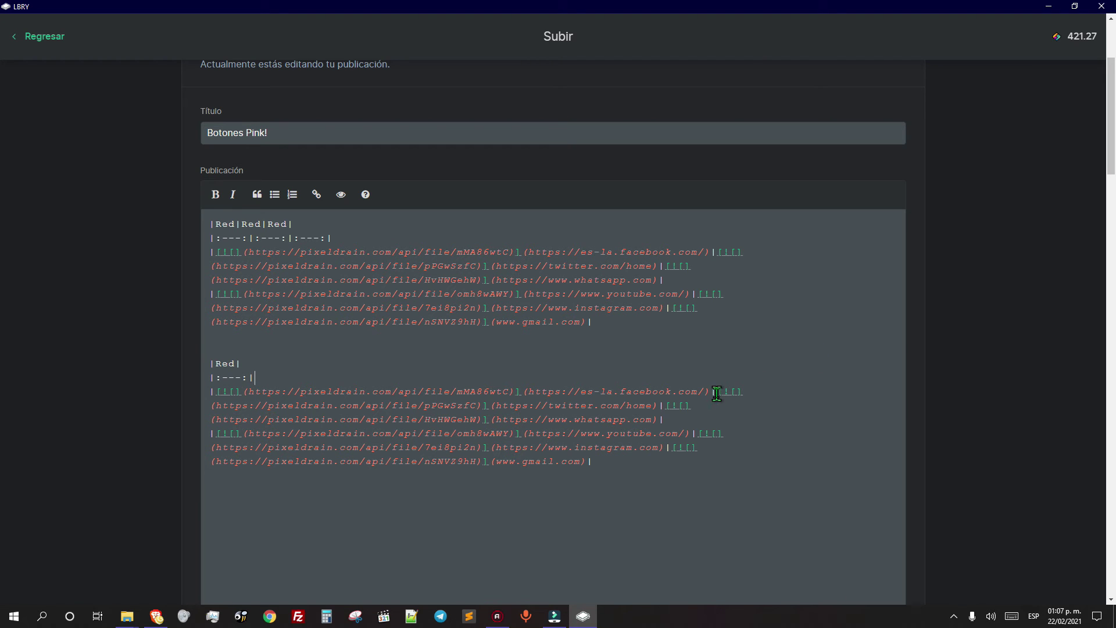
Step: Double the | separators between the buttons of the copied table and check it in the preview
type("|")
left_click(661, 407)
type("|")
left_click(663, 419)
type("|")
left_click(213, 433)
type("|")
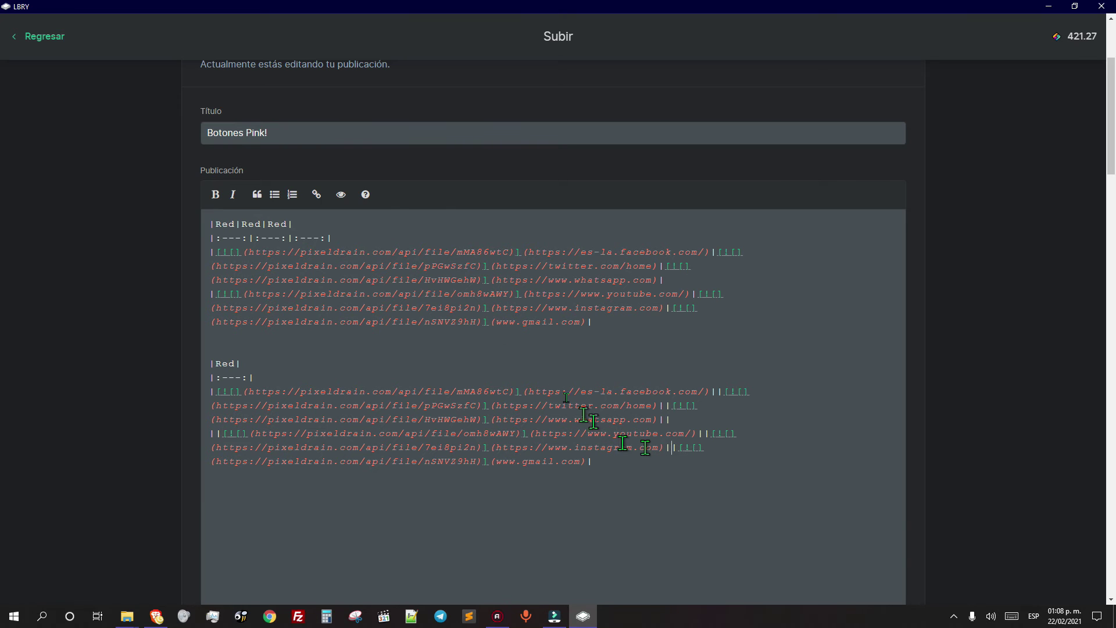
left_click(342, 200)
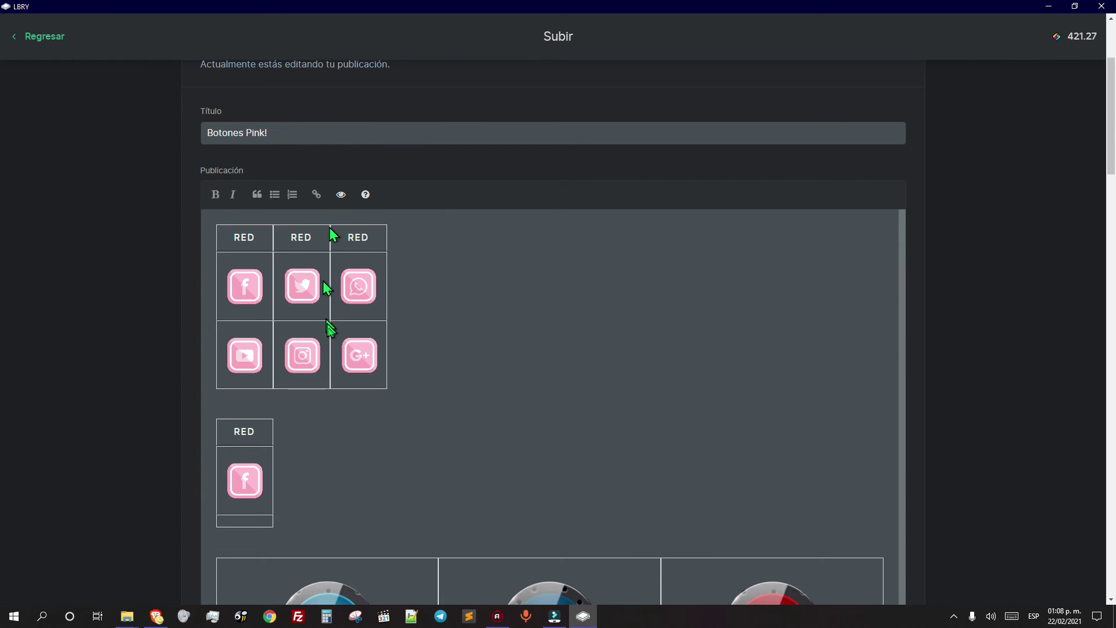
scroll(302, 377, "down", 3)
scroll(277, 389, "up", 2)
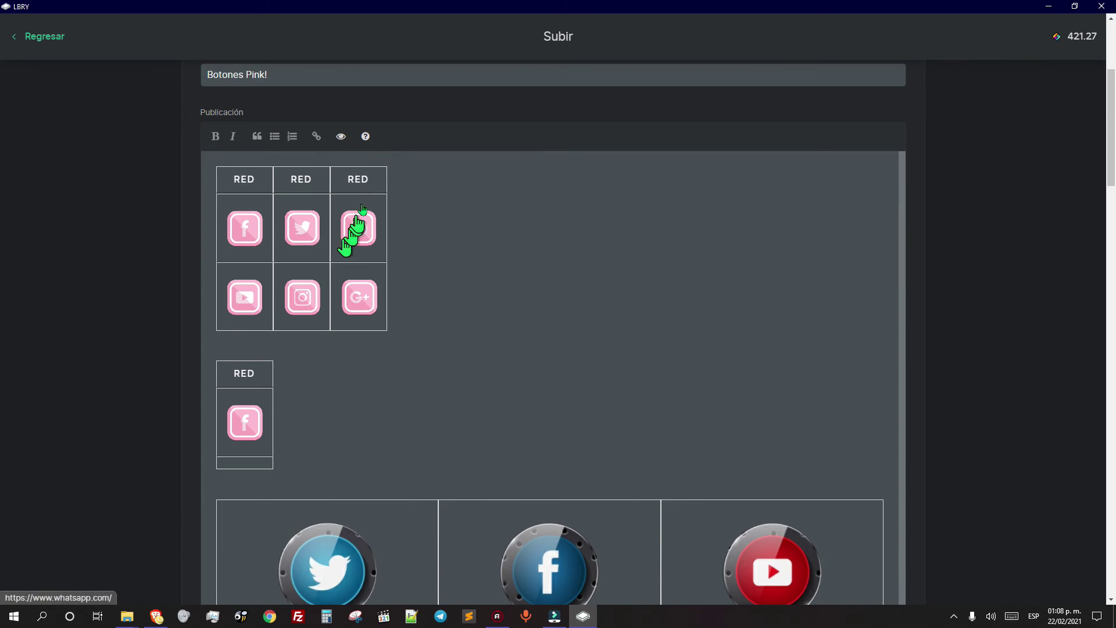
Step: Put the Facebook, Twitter and WhatsApp buttons of the copied table on separate rows, each enclosed in | separators
left_click(342, 137)
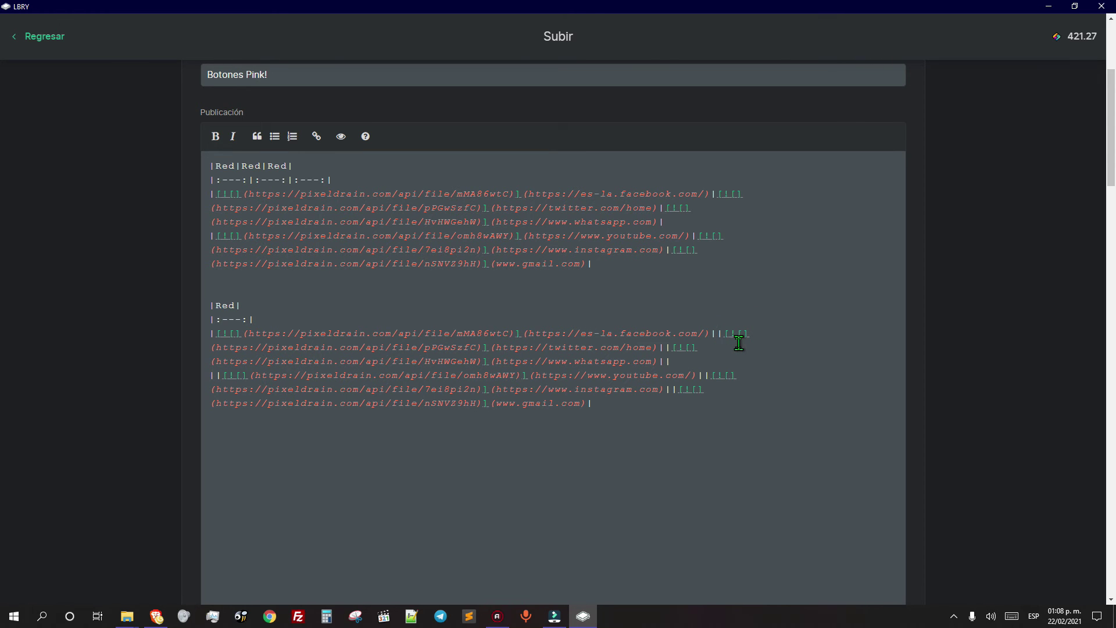
key("Return")
left_click(701, 348)
key("BackSpace")
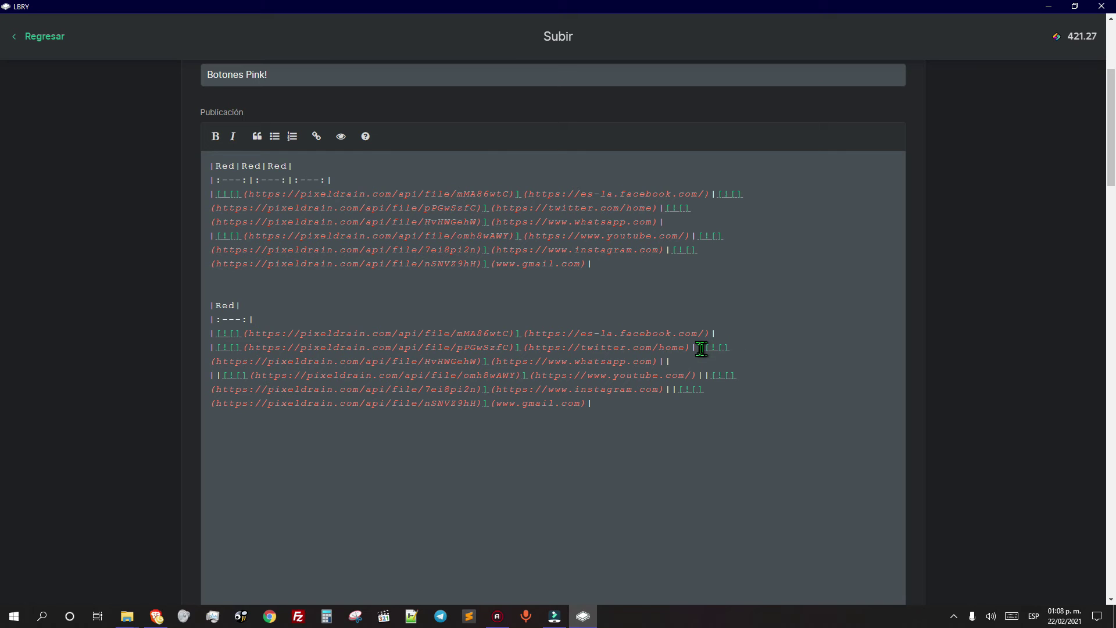
key("Return")
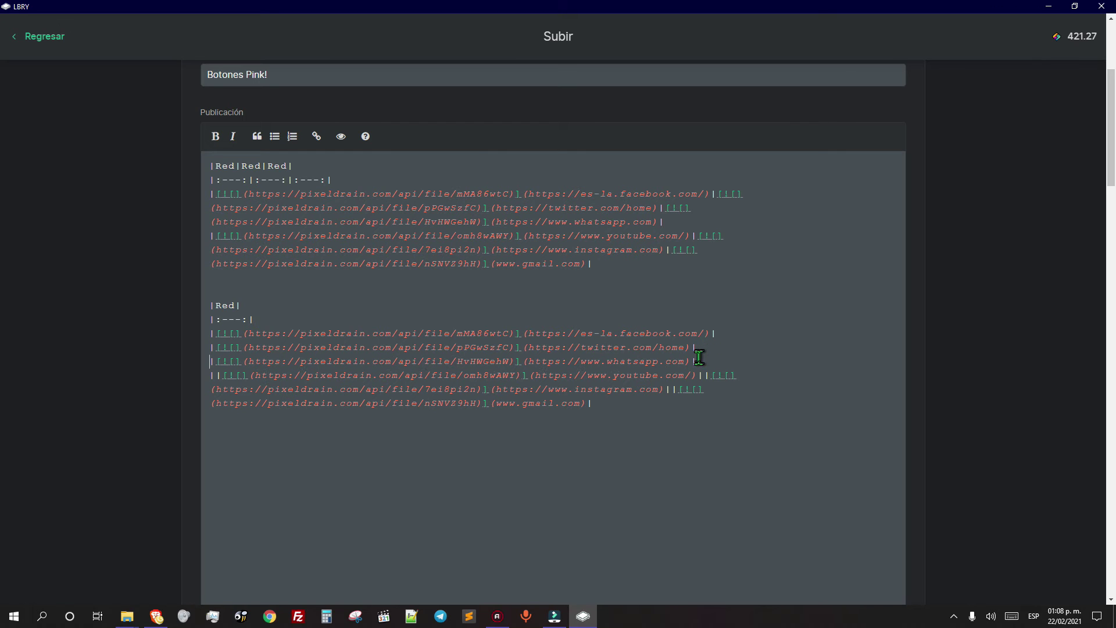
Step: Put the YouTube, Instagram and Google+ buttons on separate rows, remove the surplus separator, and check the one-column table in the preview
key("Return")
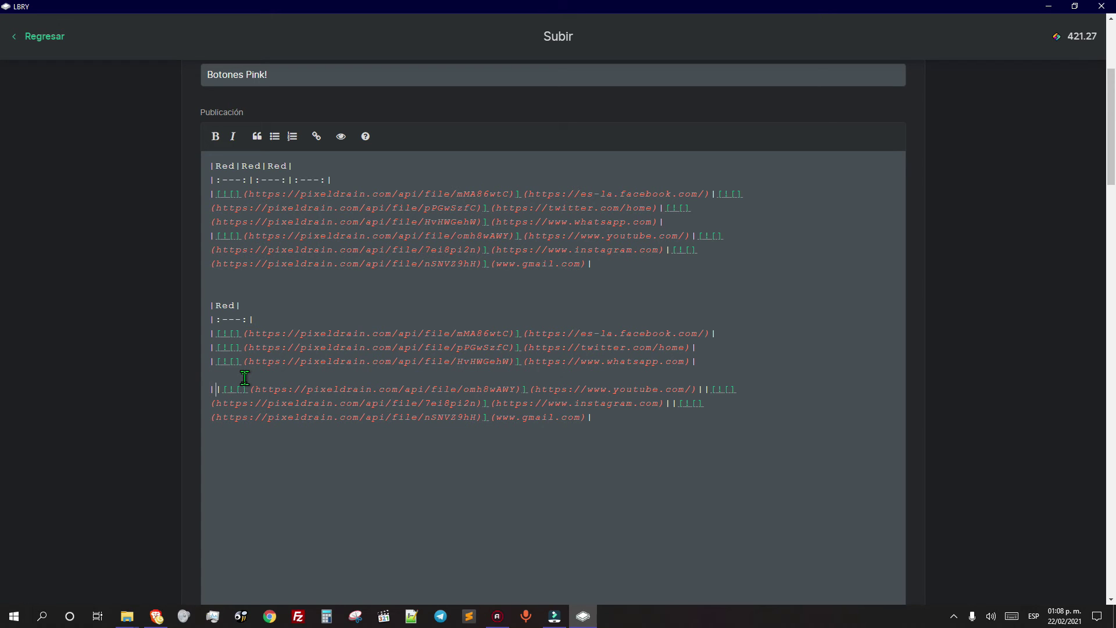
key("BackSpace")
key("BackSpace")
key("BackSpace")
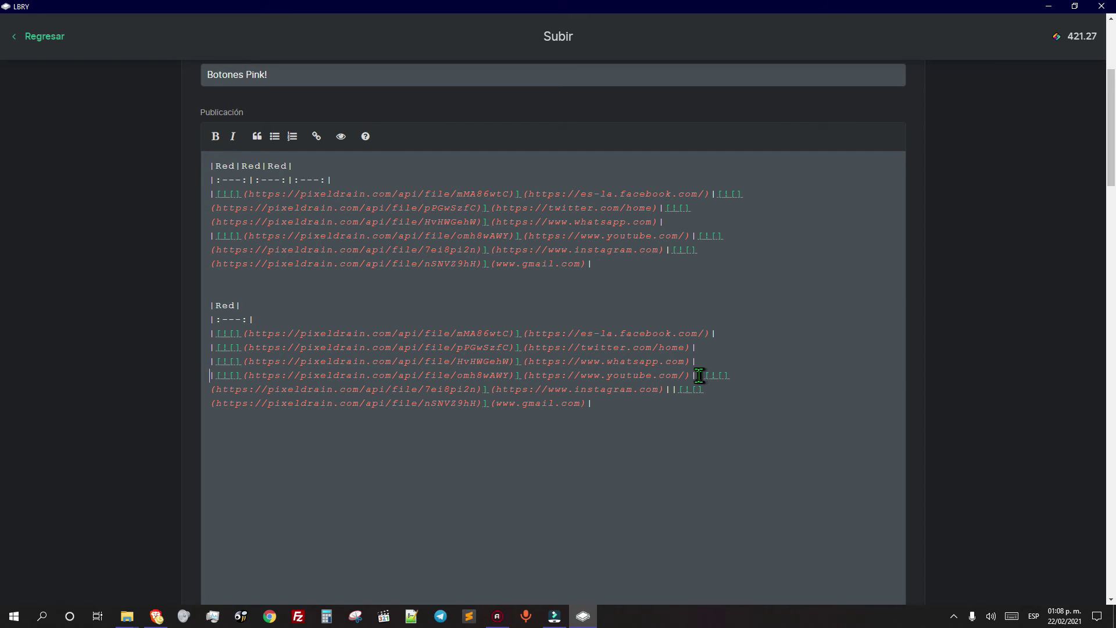
key("Return")
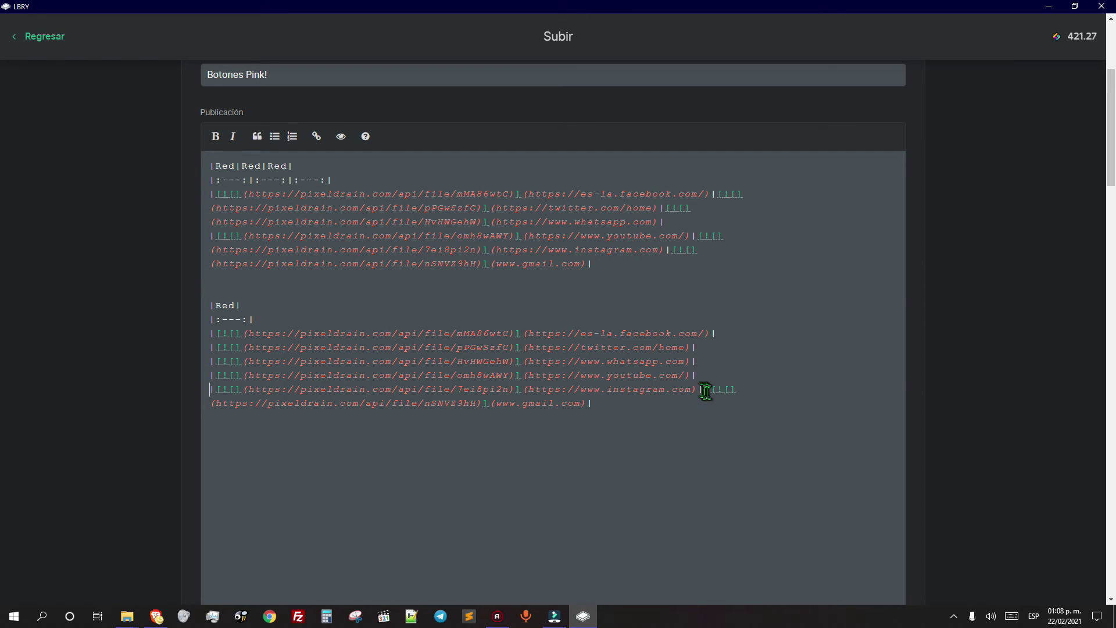
key("Return")
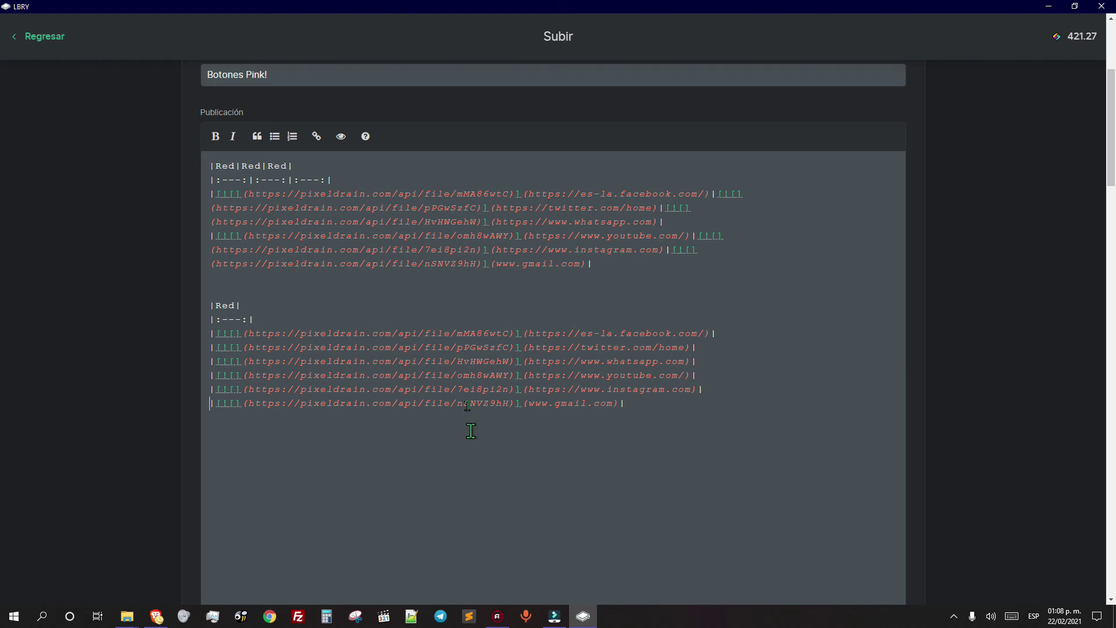
left_click(338, 138)
scroll(306, 294, "down", 10)
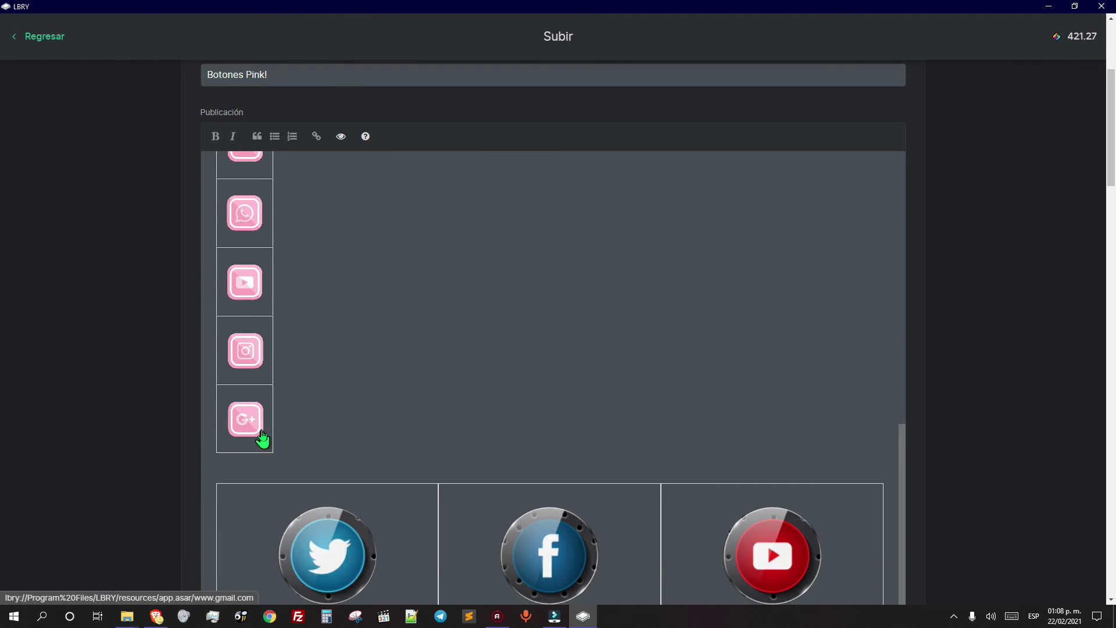
scroll(261, 440, "up", 4)
scroll(274, 320, "down", 2)
Step: Test the links of the Facebook, Instagram and YouTube buttons in the one-column table
left_click(243, 200)
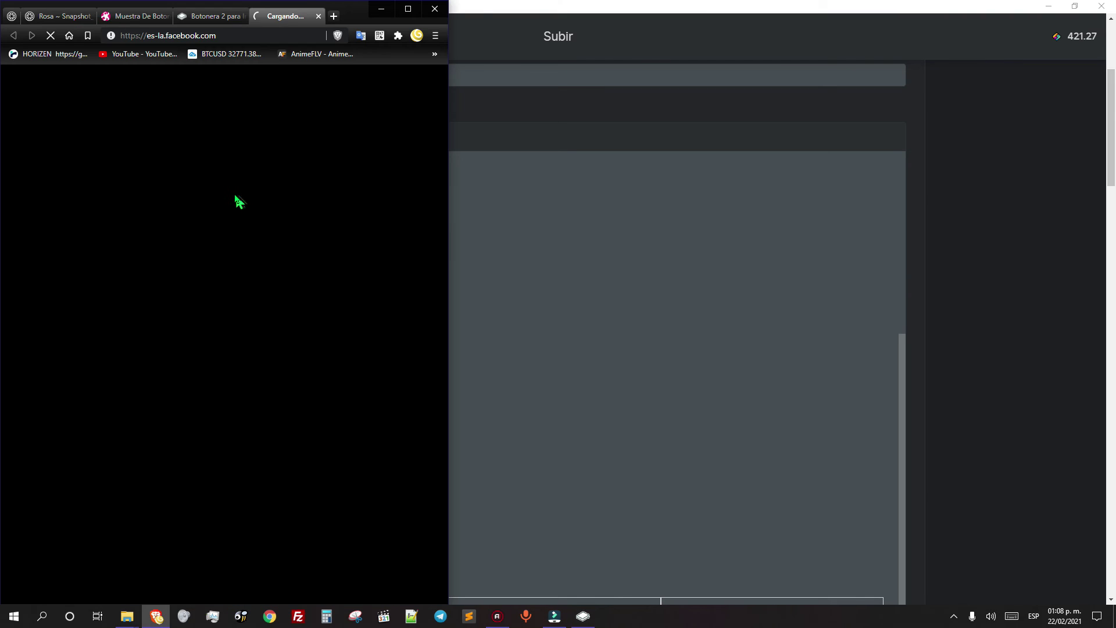
left_click(513, 340)
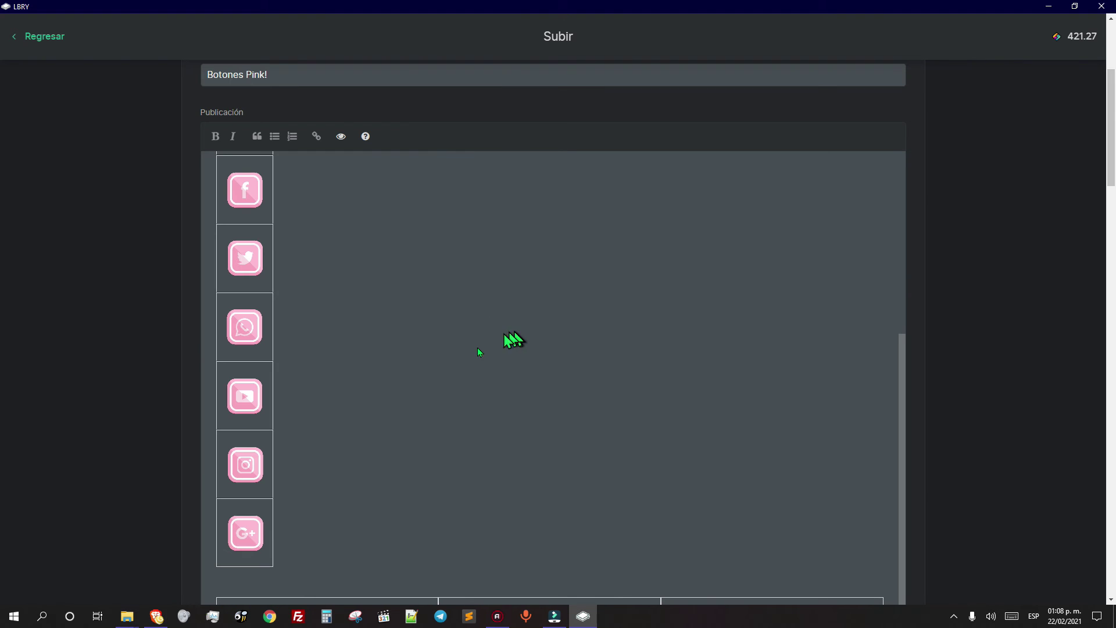
left_click(237, 478)
left_click(549, 362)
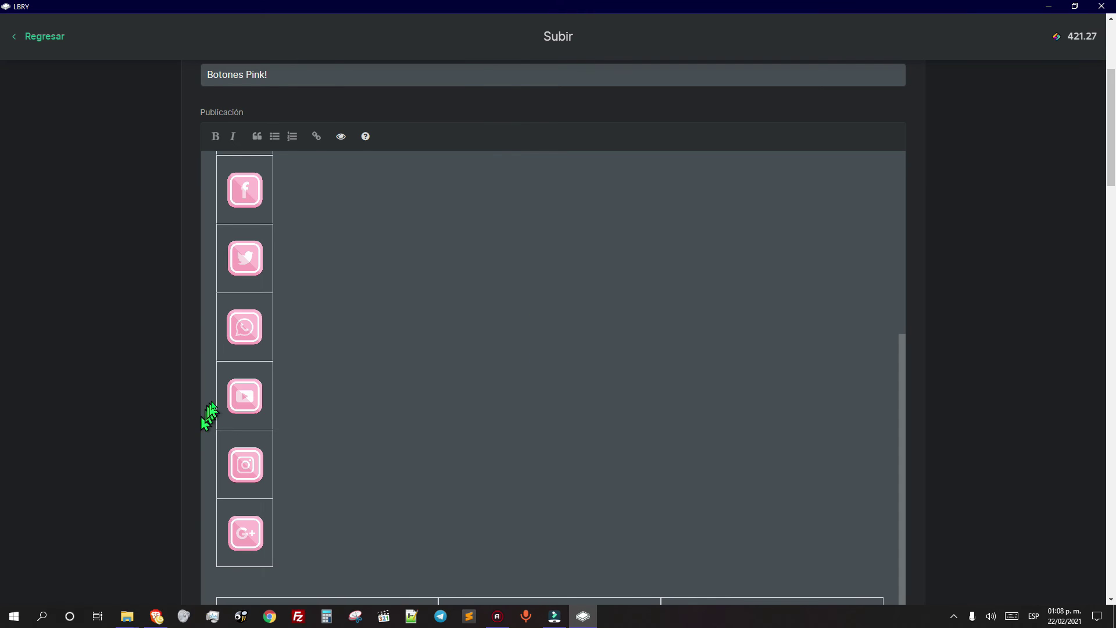
left_click(249, 396)
left_click(497, 388)
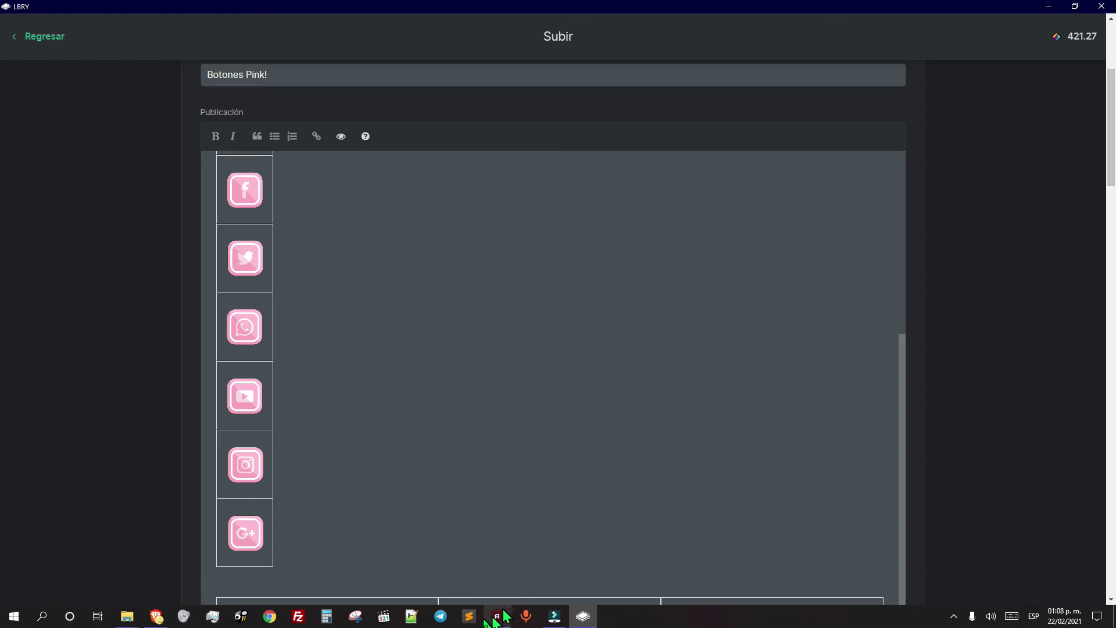
Step: Compare the preview with the Markdown code, and check in the browser the pages that the buttons opened
scroll(371, 428, "down", 8)
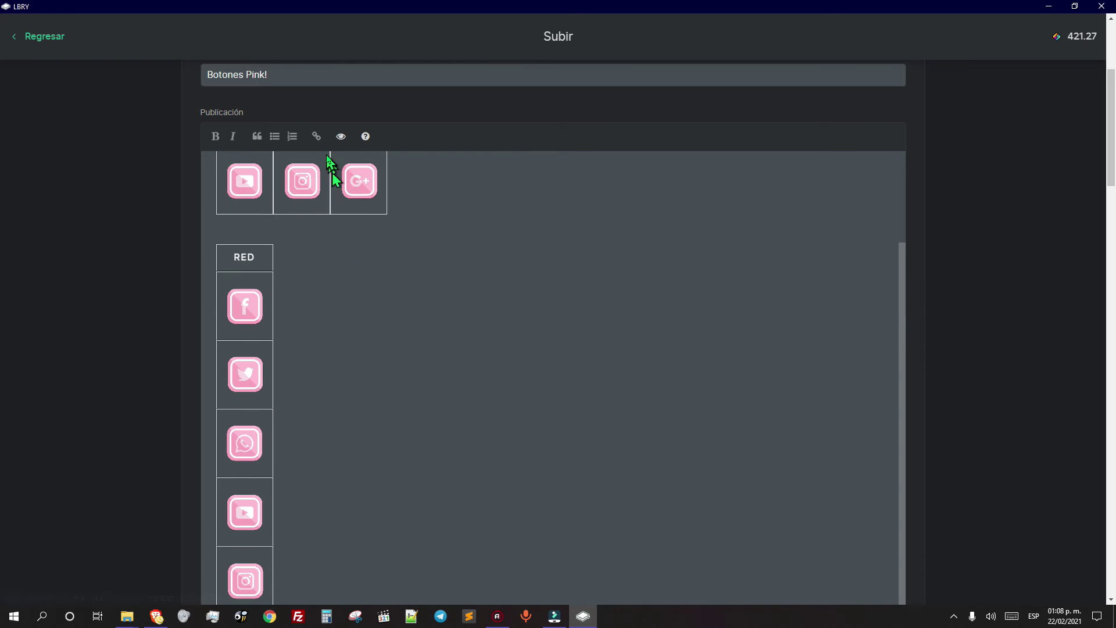
left_click(341, 136)
scroll(304, 316, "down", 2)
scroll(325, 232, "up", 3)
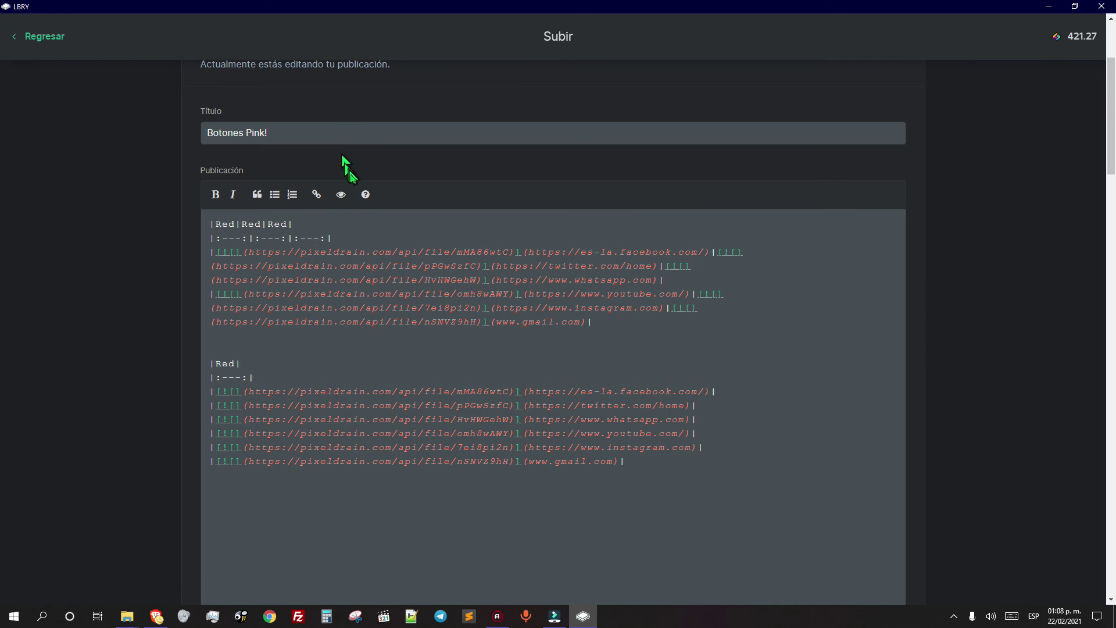
left_click(156, 616)
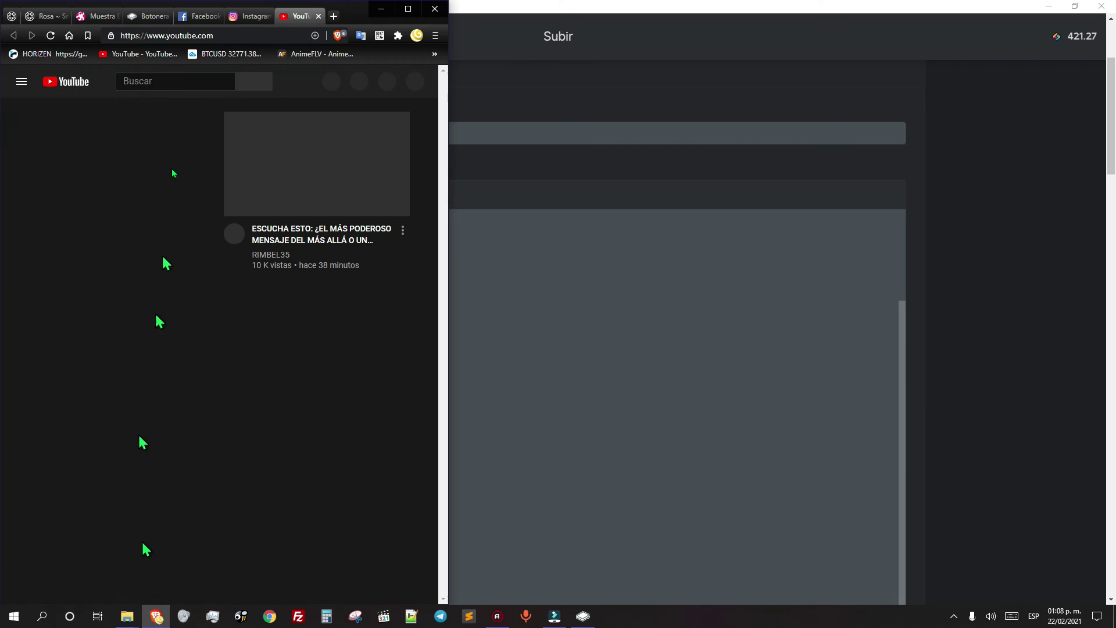
left_click(169, 16)
left_click(591, 289)
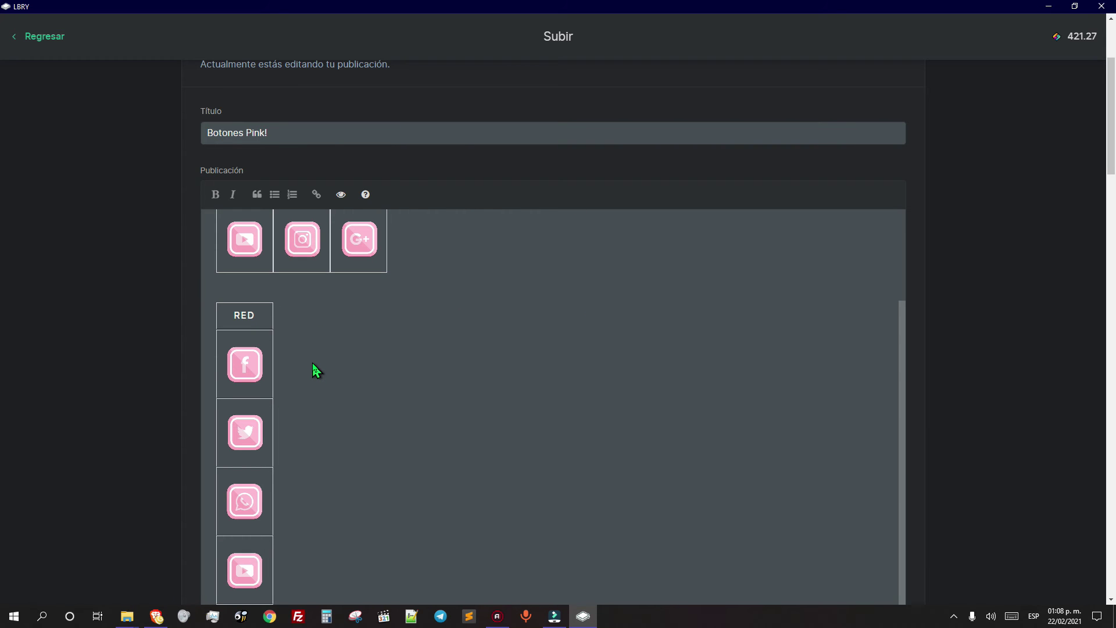
Step: Delete all the old button and banner code below the one-column table, through the end of the post
scroll(312, 369, "down", 6)
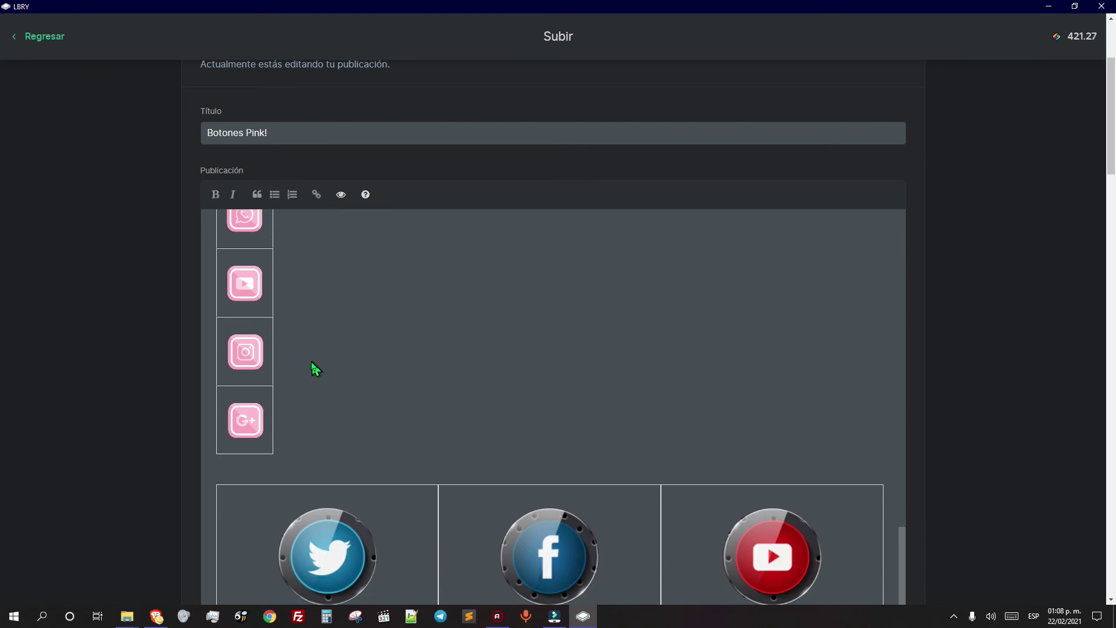
scroll(312, 368, "up", 3)
left_click(341, 195)
scroll(366, 308, "down", 5)
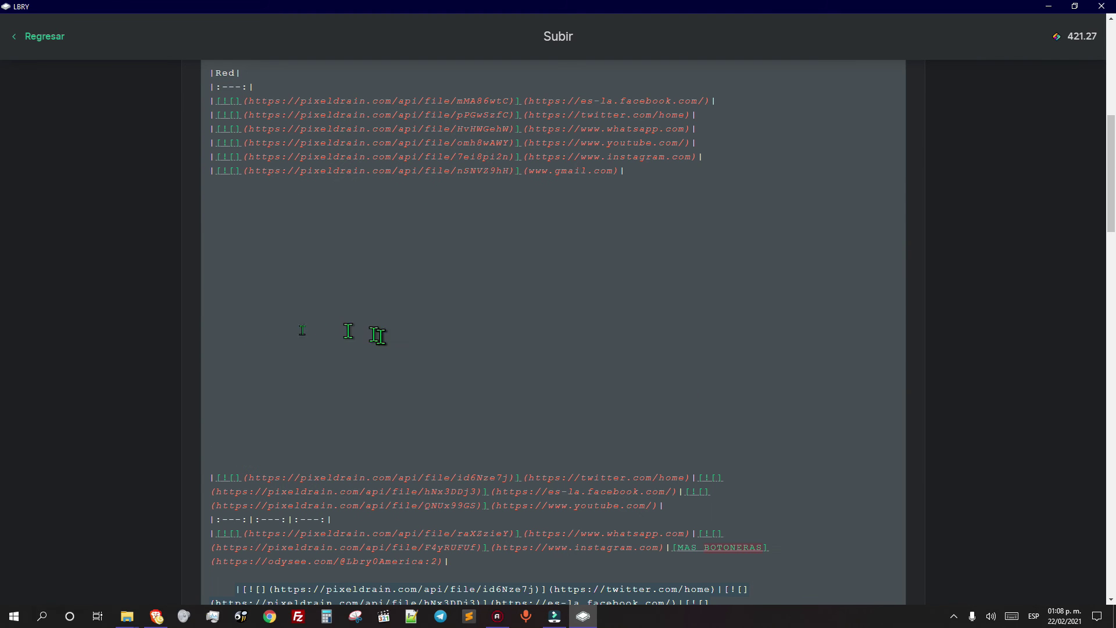
left_click_drag(207, 477, 590, 599)
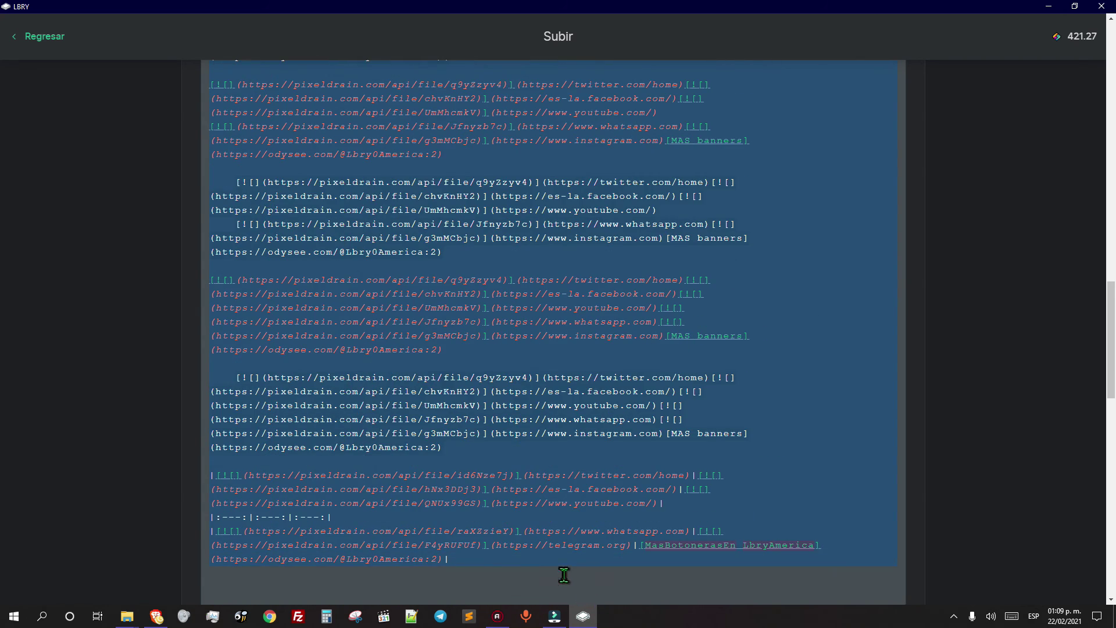
key("Delete")
scroll(463, 481, "up", 8)
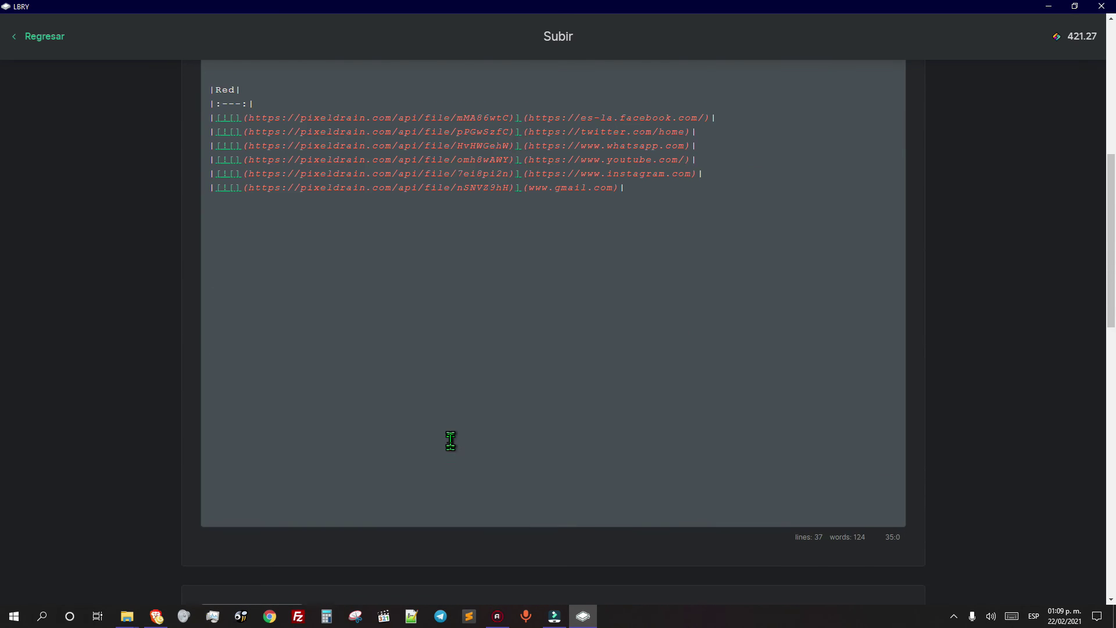
Step: Check the three-column and one-column button tables in the preview, and return to the Markdown code
scroll(450, 440, "up", 5)
left_click(340, 144)
scroll(405, 364, "up", 2)
scroll(378, 407, "down", 2)
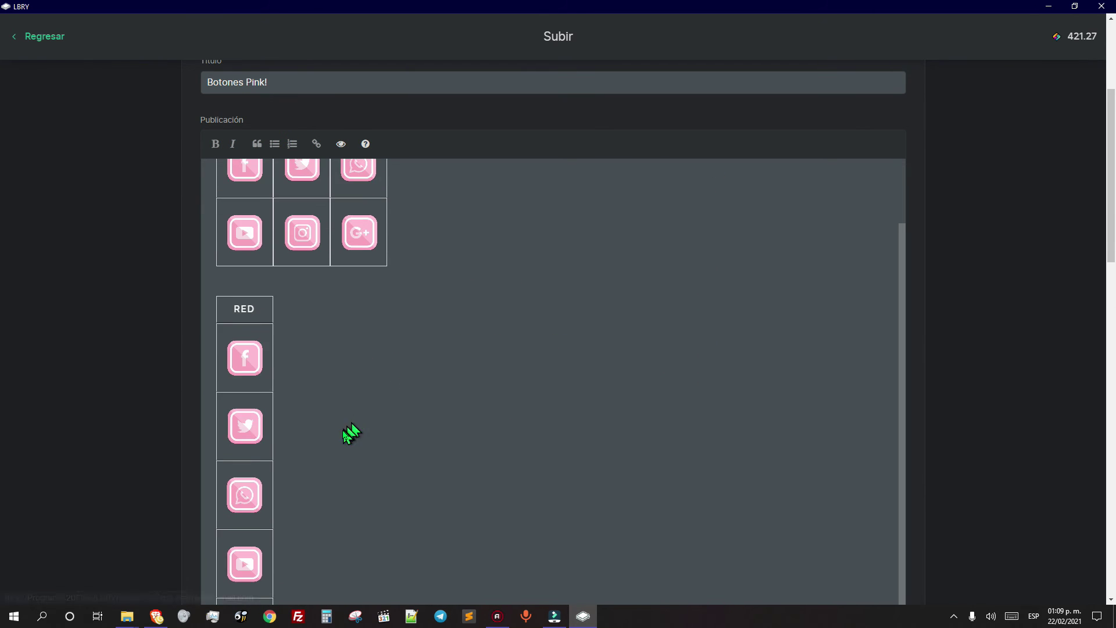
scroll(355, 430, "down", 5)
scroll(301, 371, "up", 5)
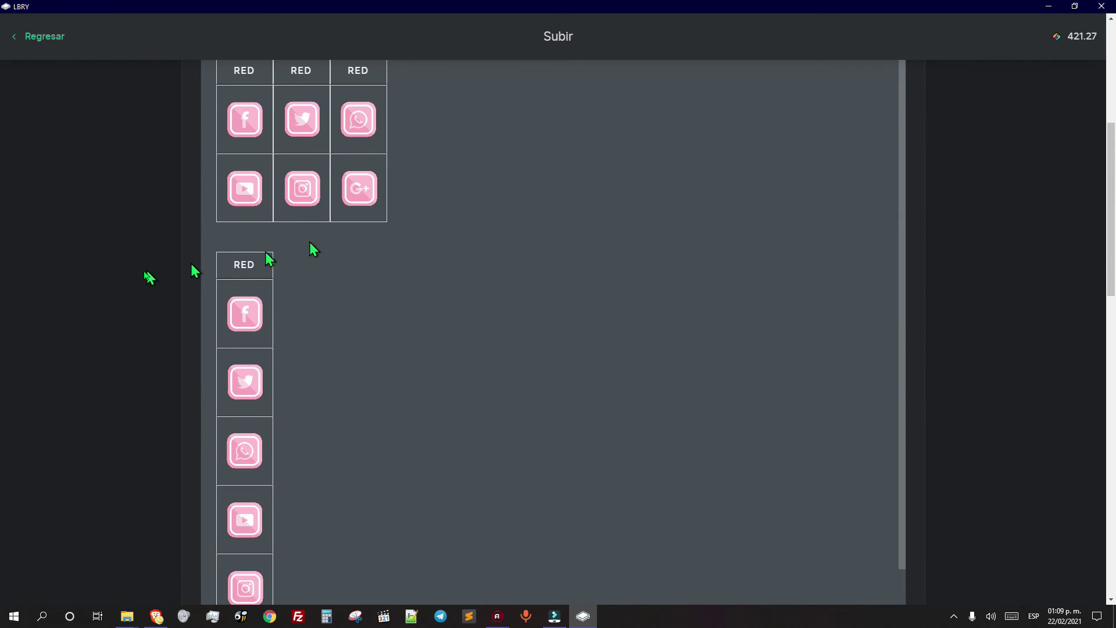
scroll(192, 196, "up", 5)
left_click(340, 318)
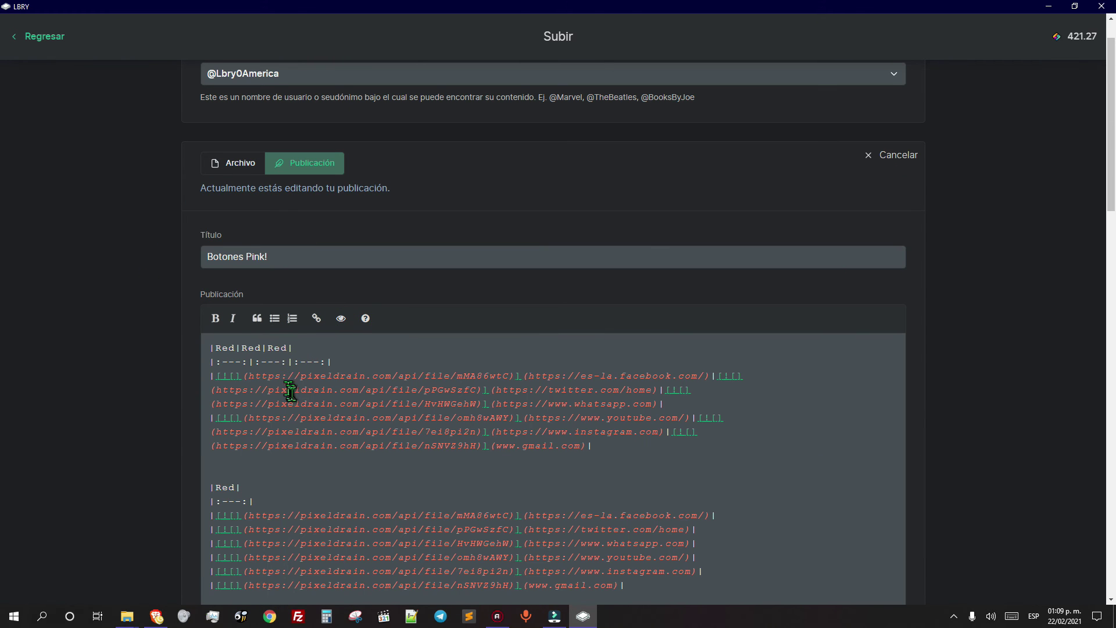
Step: Copy the one-column table's Red header, separator and Facebook row, and paste six copies below it, separated by blank lines
scroll(288, 384, "down", 5)
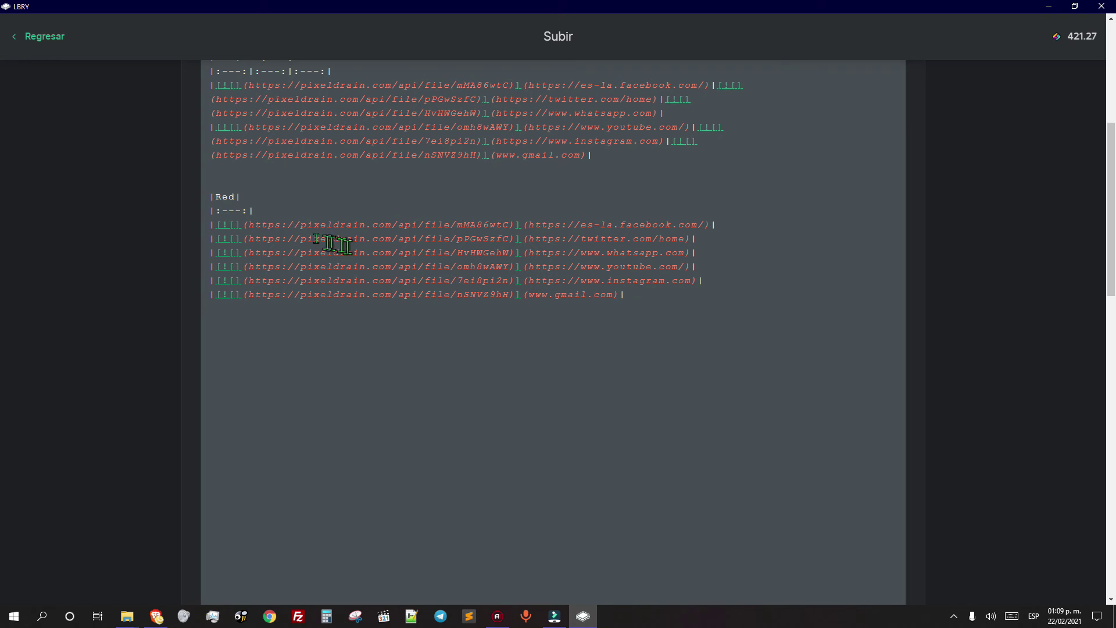
left_click_drag(210, 196, 712, 233)
left_click(657, 302)
type("|Red| |:---:| |[![](https://pixeldrain.com/api/file/mMA86wtC)](https://es-la.facebook.com/)|")
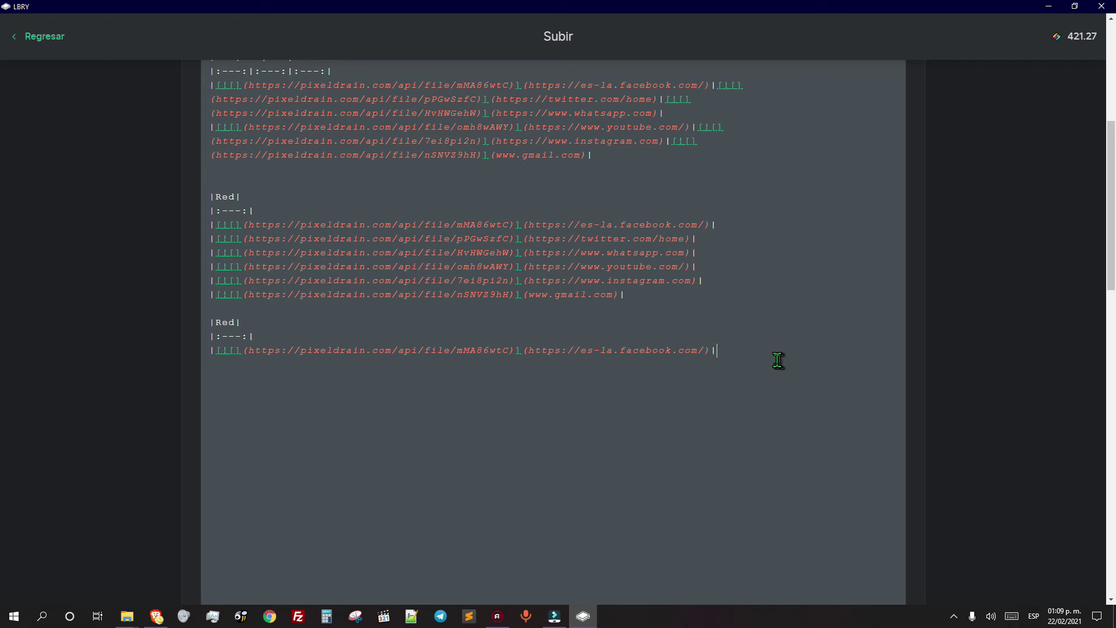
type("|Red| |:---:| |[![](https://pixeldrain.com/api/file/mMA86wtC)](https://es-la.facebook.com/)|")
type("|Red| |:---:| |[![](https://pixeldrain.com/api/file/mMA86wtC)](https://es-la.facebook.com/)|")
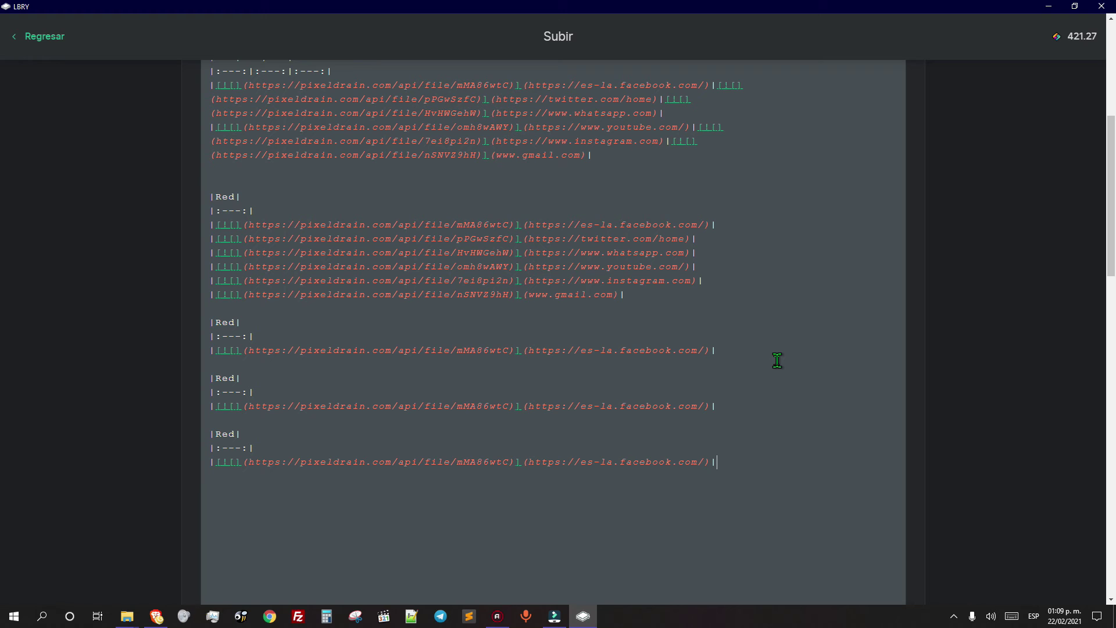
type("|Red| |:---:| |[![](https://pixeldrain.com/api/file/mMA86wtC)](https://es-la.facebook.com/)|")
type("|Red| |:---:| |[![](https://pixeldrain.com/api/file/mMA86wtC)](https://es-la.facebook.com/)|")
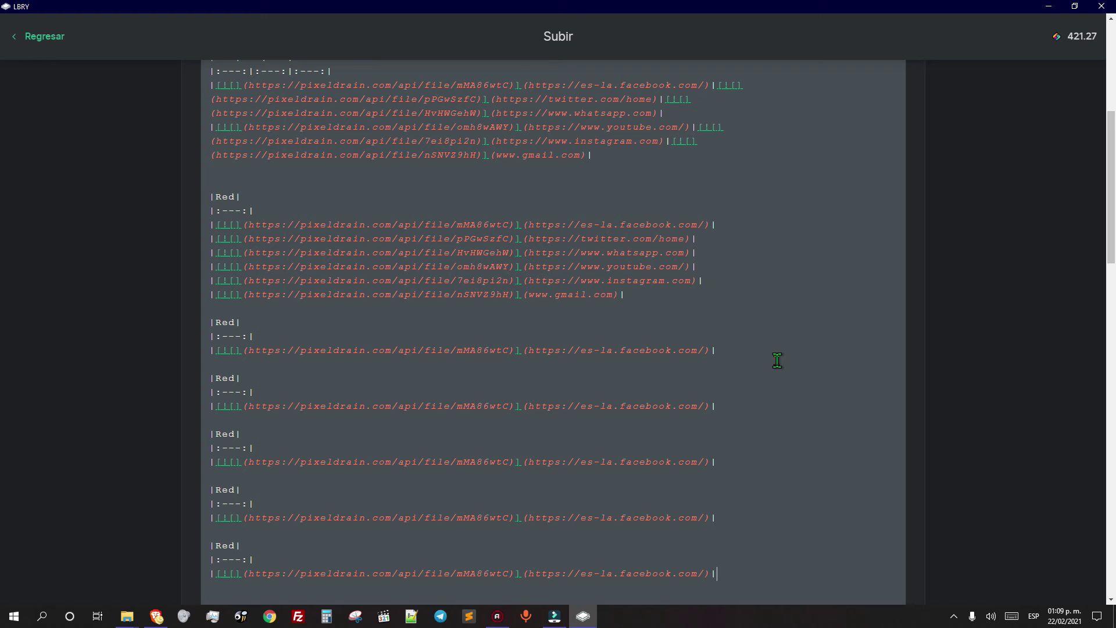
type("|Red| |:---:| |[![](https://pixeldrain.com/api/file/mMA86wtC)](https://es-la.facebook.com/)|")
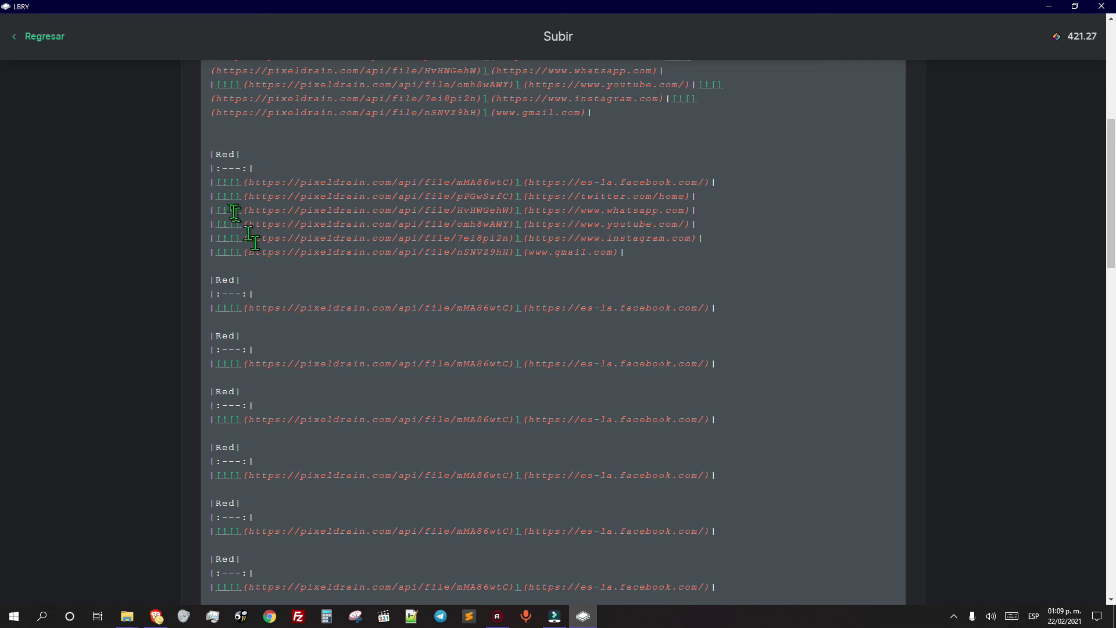
Step: Replace the Facebook row in the second and third single-button tables with the Twitter and WhatsApp rows from the one-column table
left_click_drag(208, 196, 703, 196)
key("ctrl+c")
left_click_drag(714, 364, 122, 375)
key("ctrl+v")
left_click_drag(209, 210, 705, 209)
key("ctrl+c")
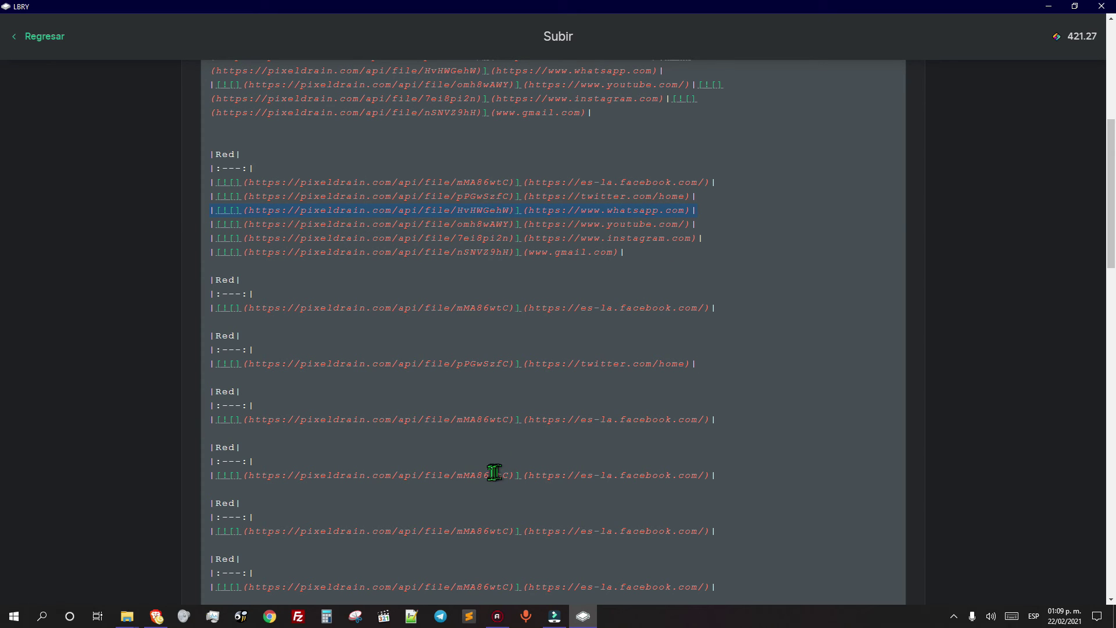
left_click_drag(210, 419, 710, 427)
key("ctrl+v")
Step: Replace the Facebook row in the fourth, fifth and sixth single-button tables with the YouTube, Instagram and Gmail-linked rows respectively
scroll(703, 429, "down", 2)
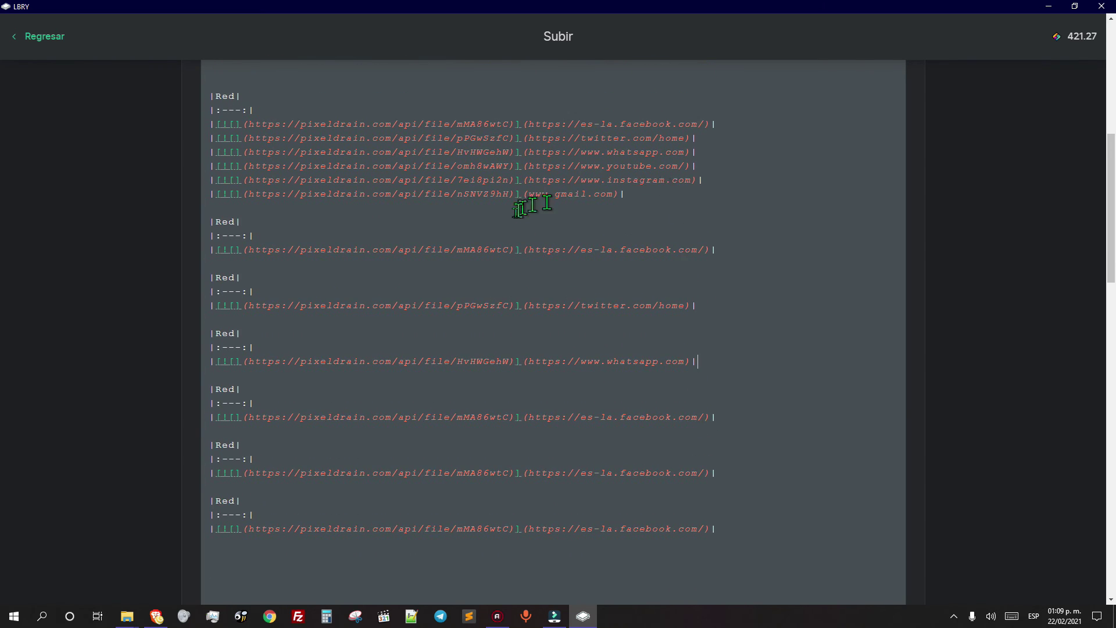
left_click_drag(210, 167, 721, 169)
key("ctrl+c")
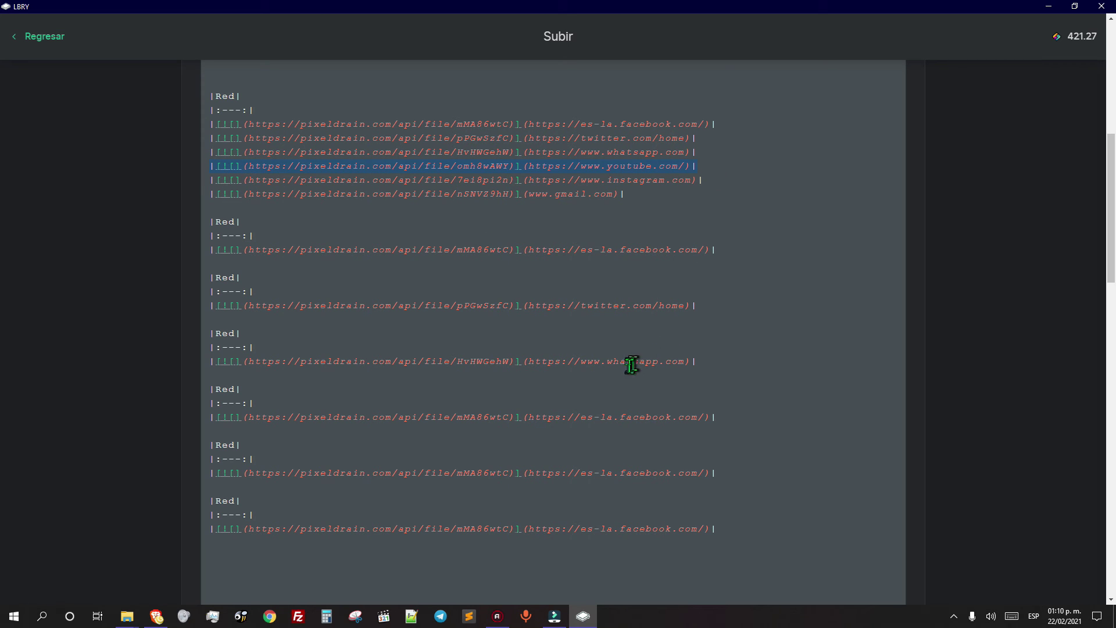
left_click_drag(720, 417, 179, 425)
key("ctrl+v")
left_click_drag(205, 181, 781, 179)
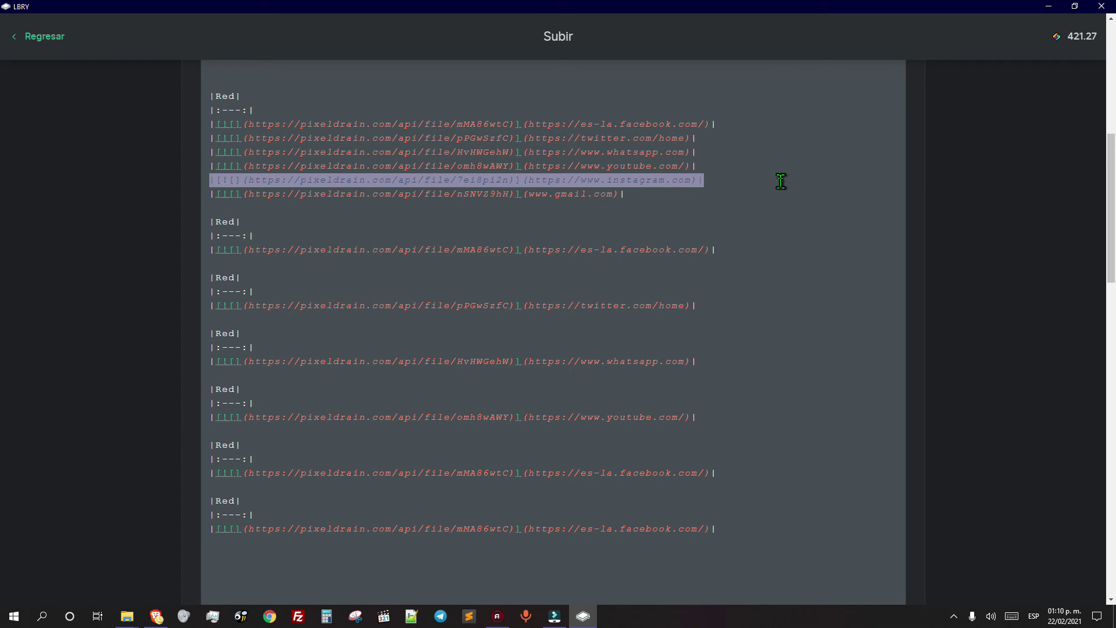
left_click_drag(721, 460, 625, 505)
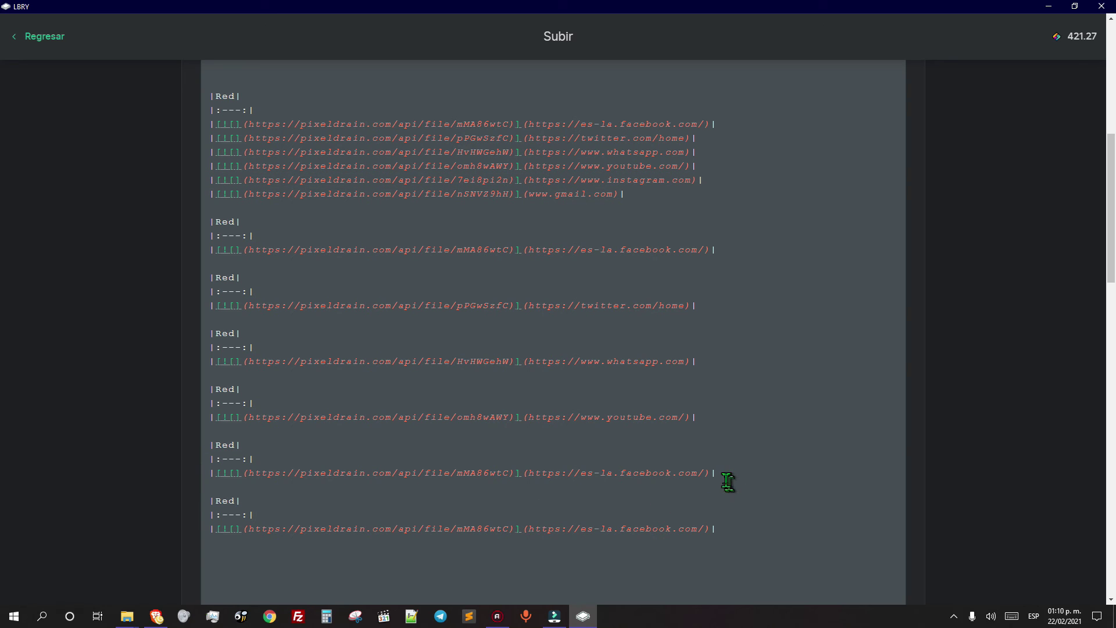
left_click_drag(498, 479, 127, 463)
left_click_drag(209, 200, 680, 205)
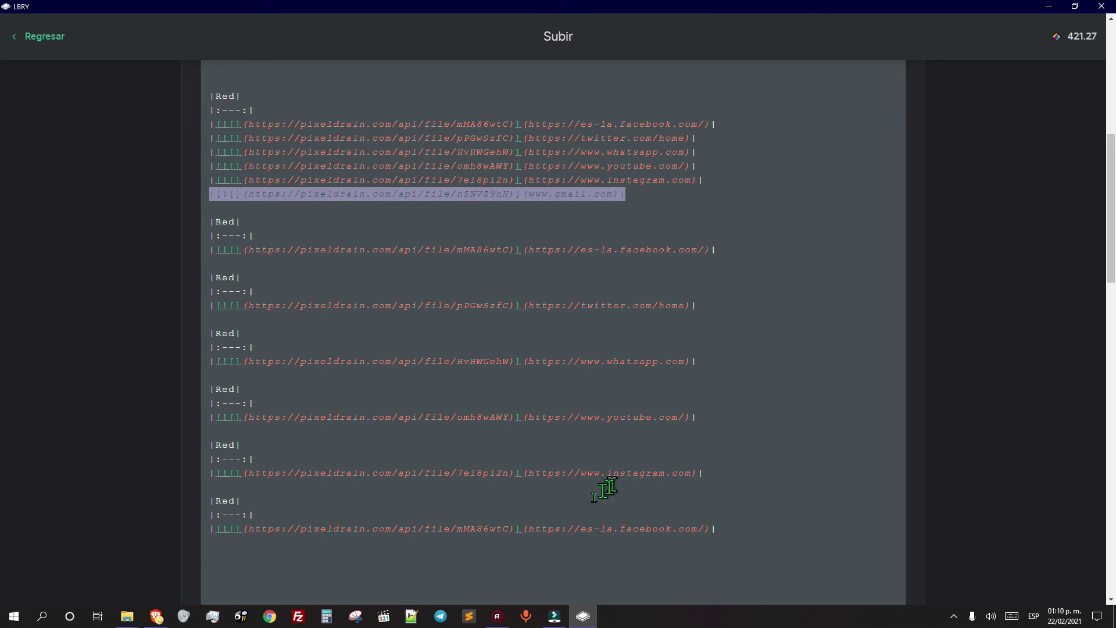
left_click_drag(730, 530, 195, 536)
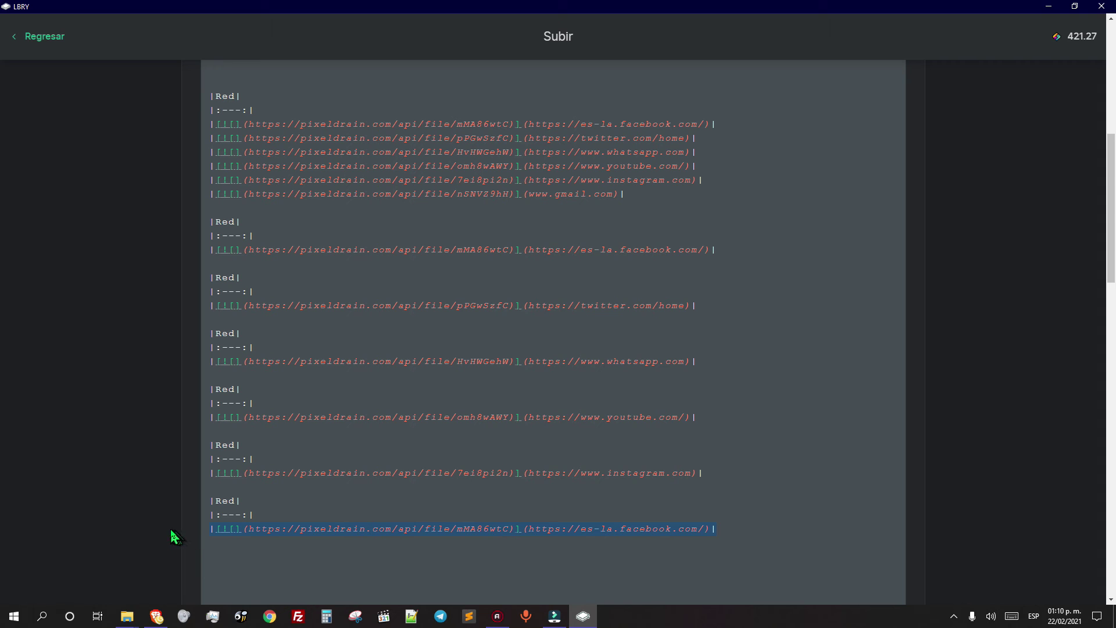
Step: Open the preview and examine the six single-button tables below the one-column table
scroll(136, 483, "up", 7)
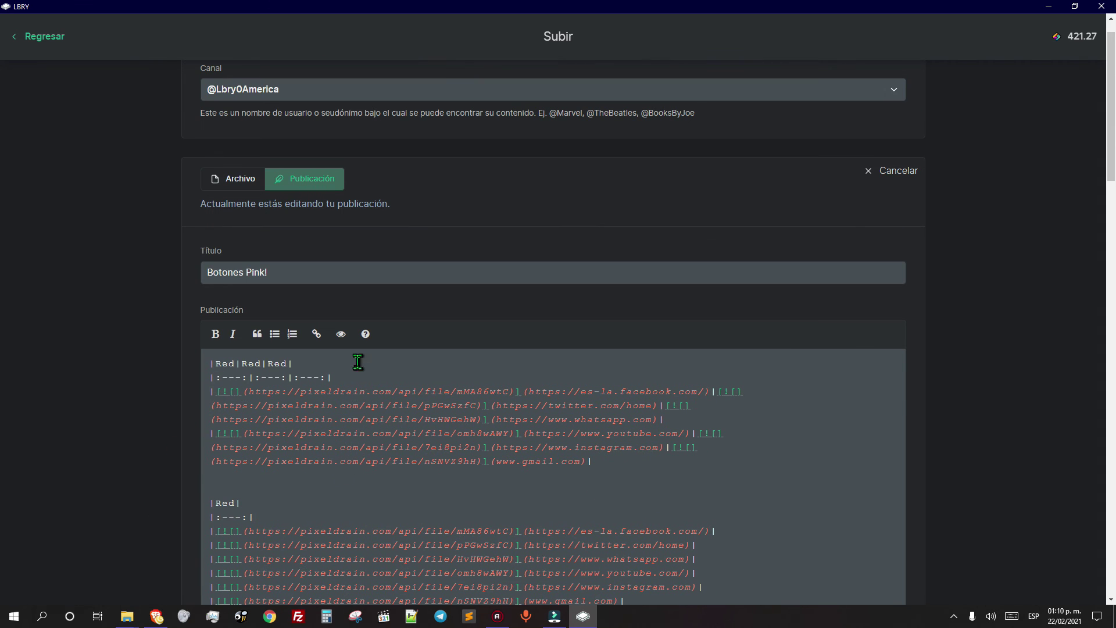
left_click(339, 334)
scroll(122, 432, "down", 12)
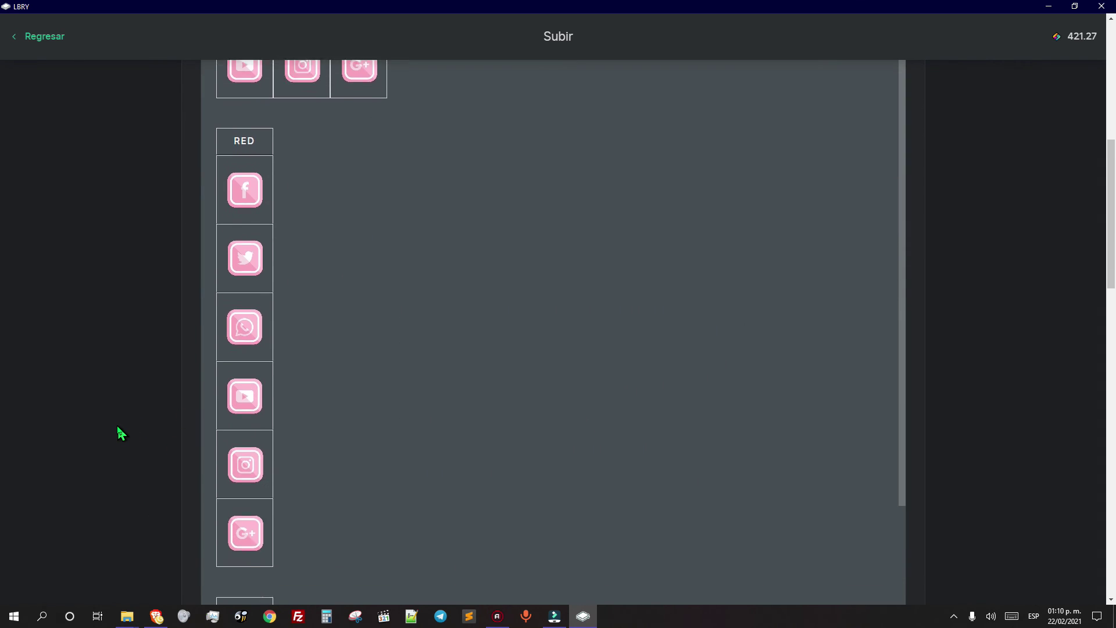
scroll(120, 433, "down", 1)
scroll(331, 344, "down", 8)
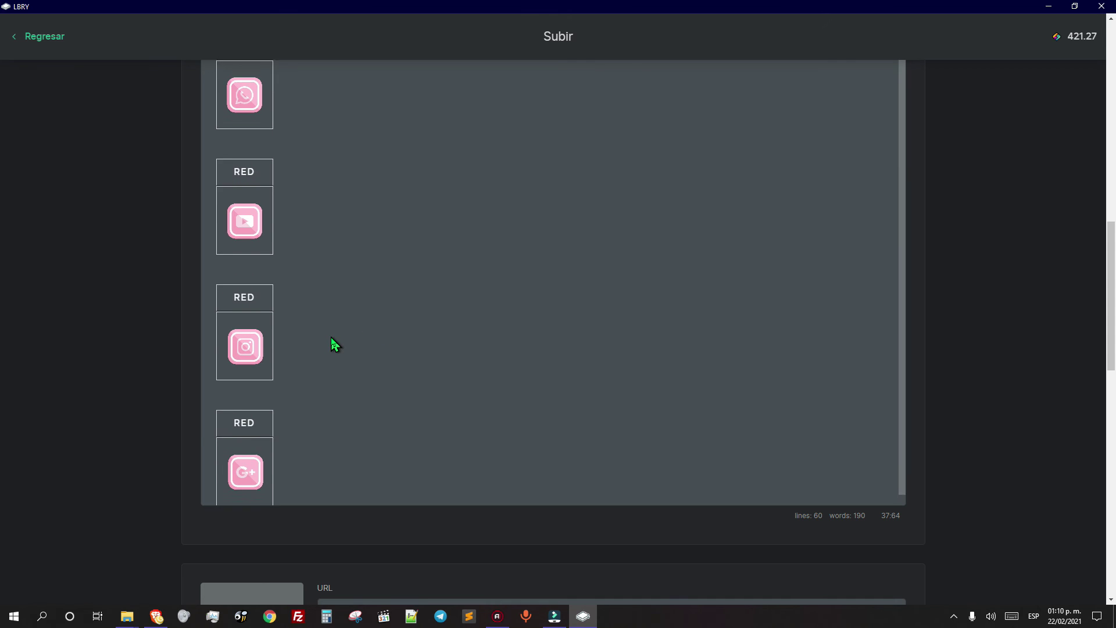
scroll(198, 431, "down", 2)
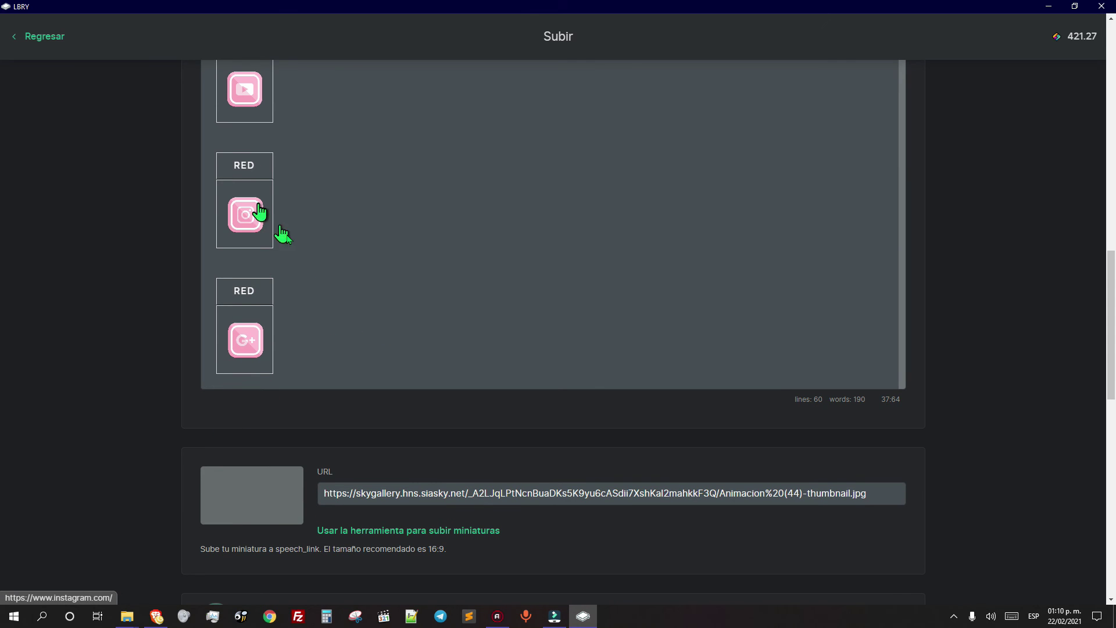
scroll(305, 278, "up", 1)
scroll(104, 307, "up", 5)
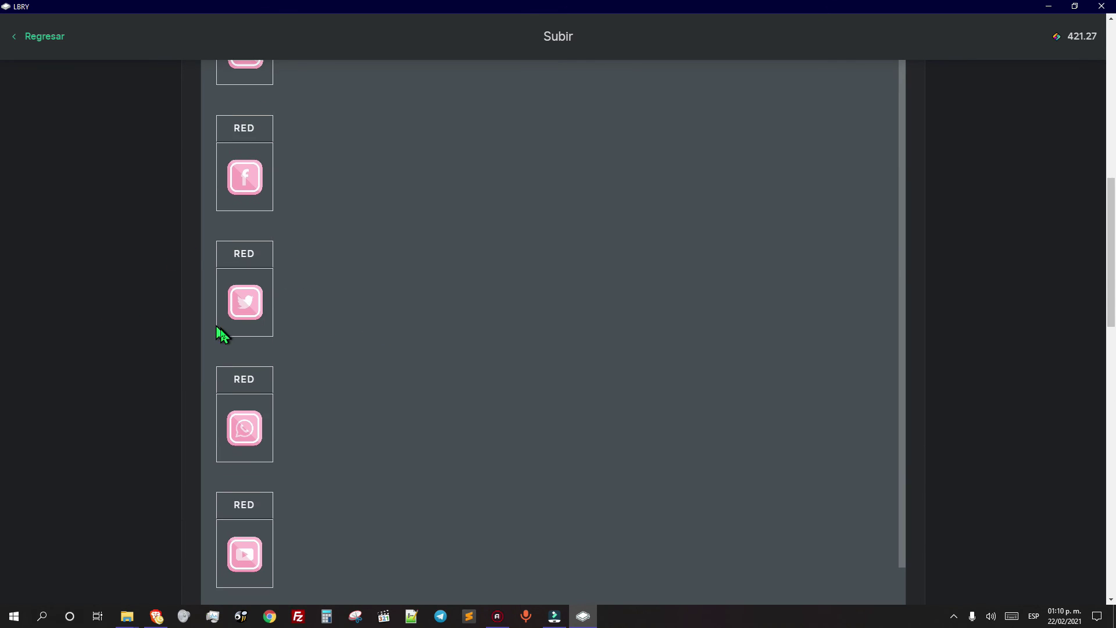
scroll(223, 334, "up", 3)
scroll(265, 381, "down", 7)
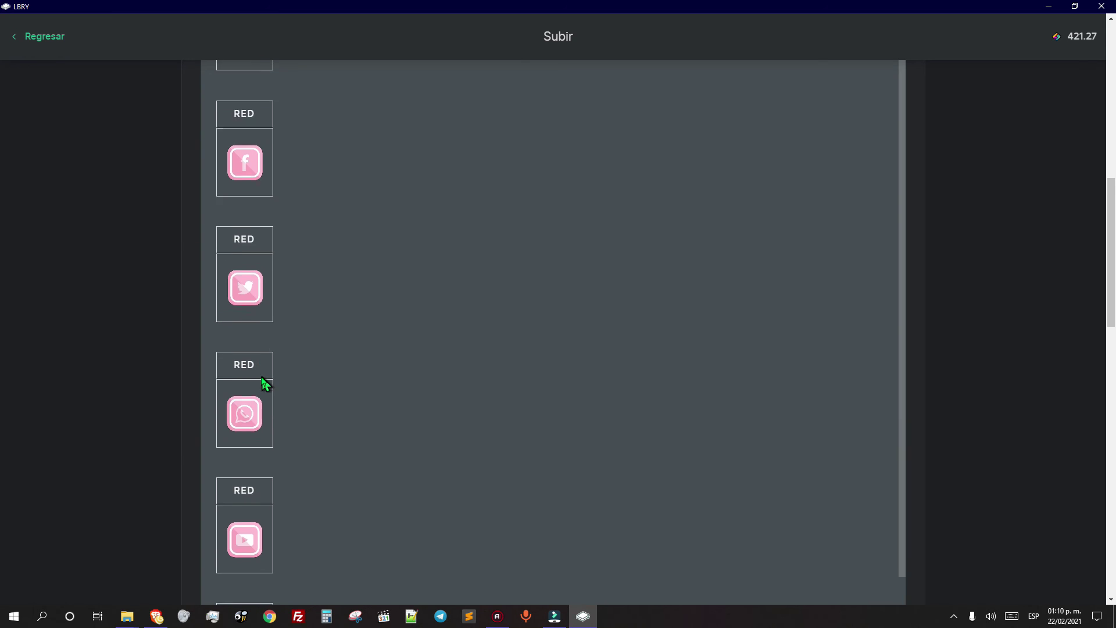